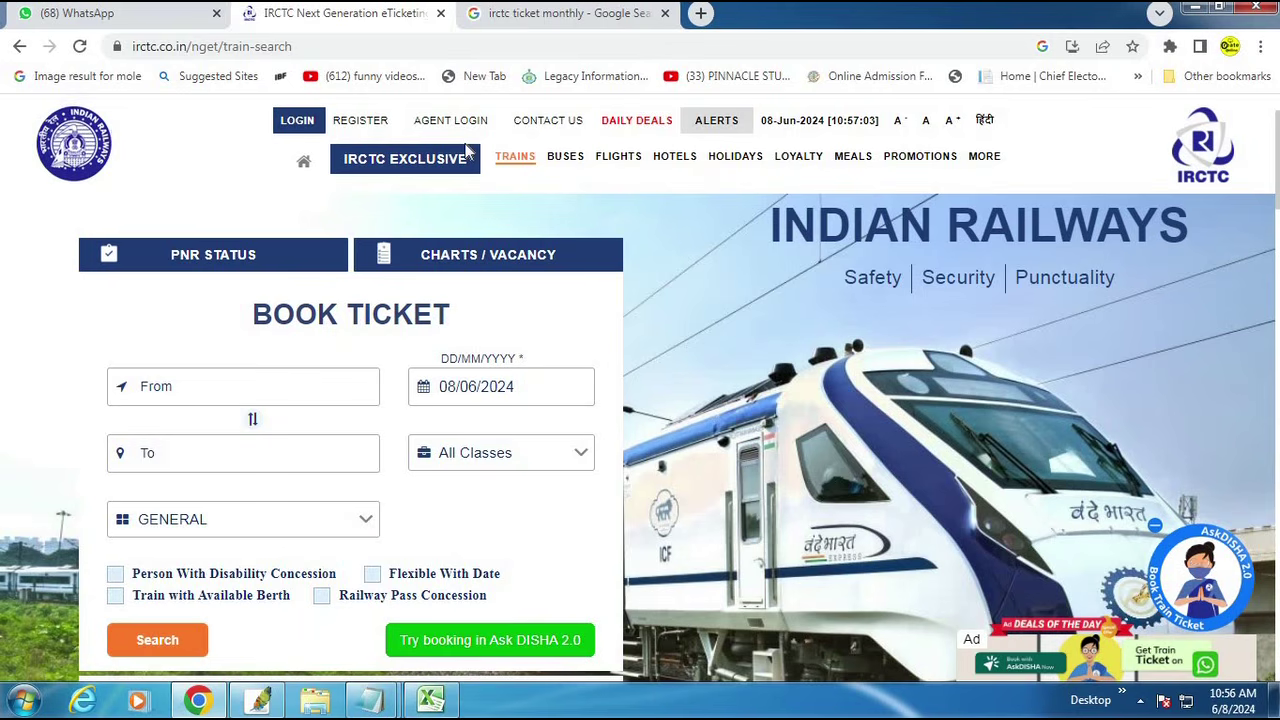
Step: Bring up the IRCTC train-search page with its Book Ticket form dated 08/06/2024
{"action": "mouse_move", "coordinate": [586, 242]}
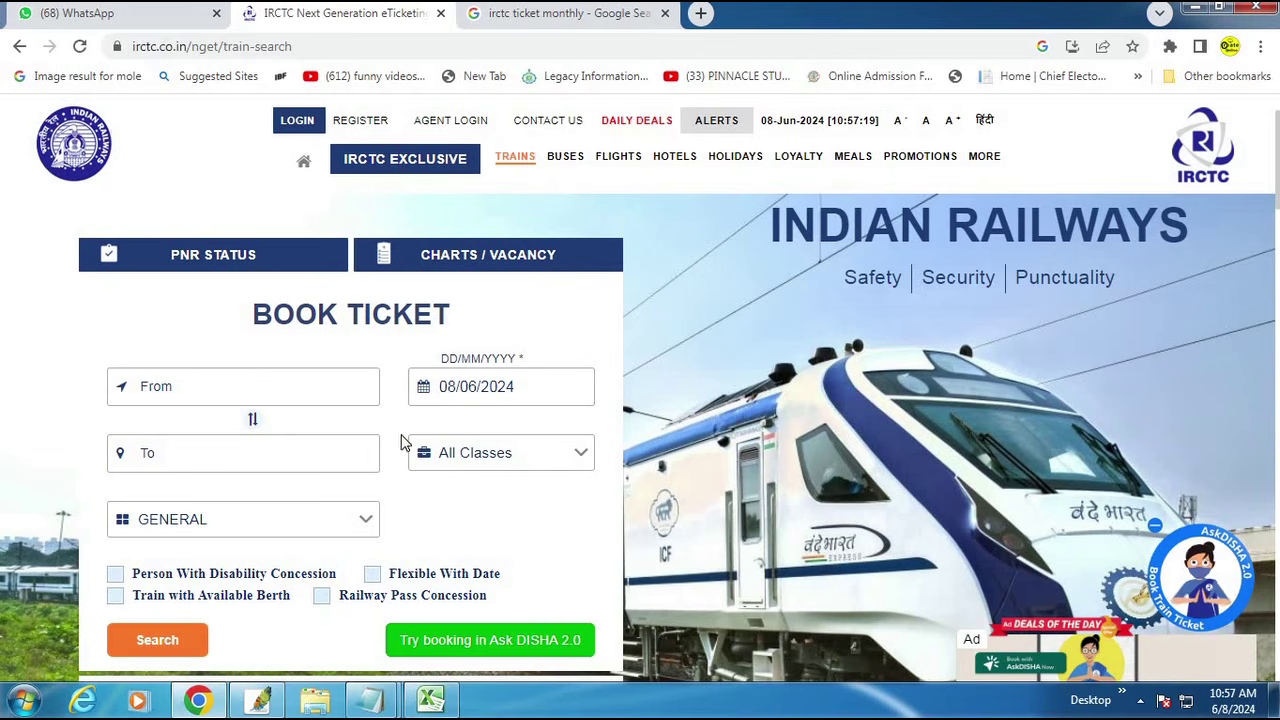
{"action": "mouse_move", "coordinate": [372, 700]}
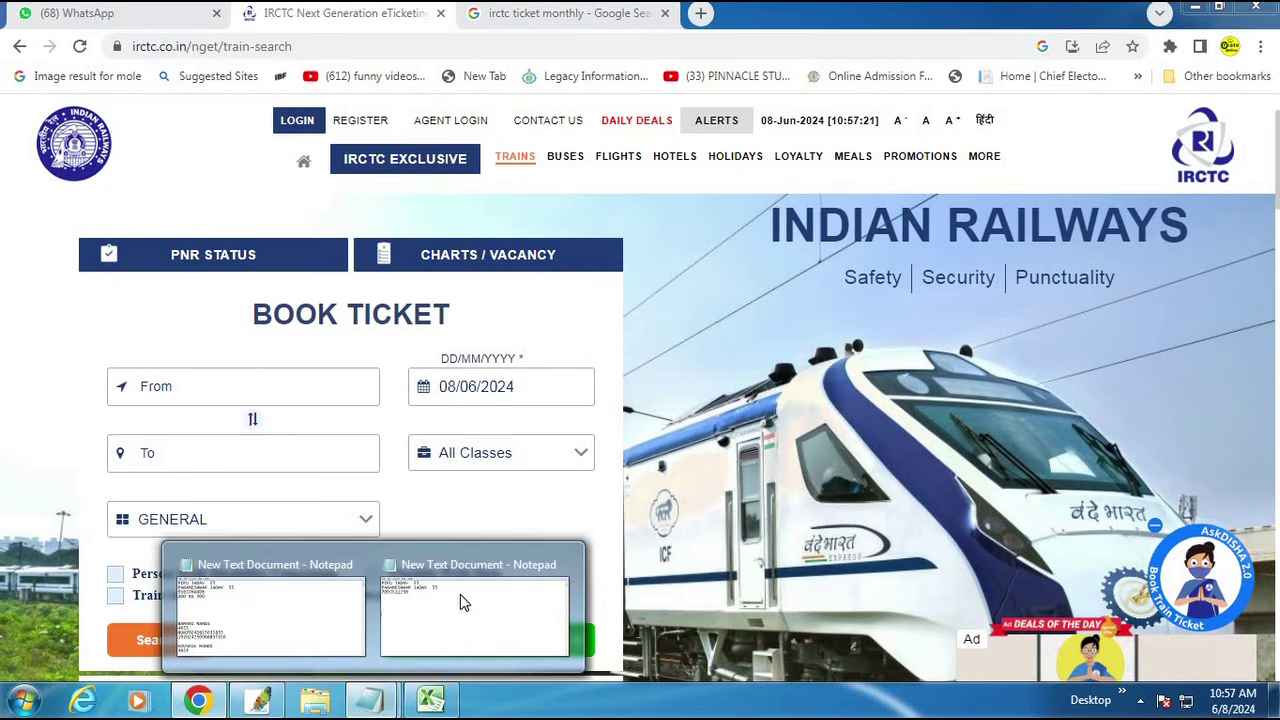
{"action": "left_click", "coordinate": [466, 628]}
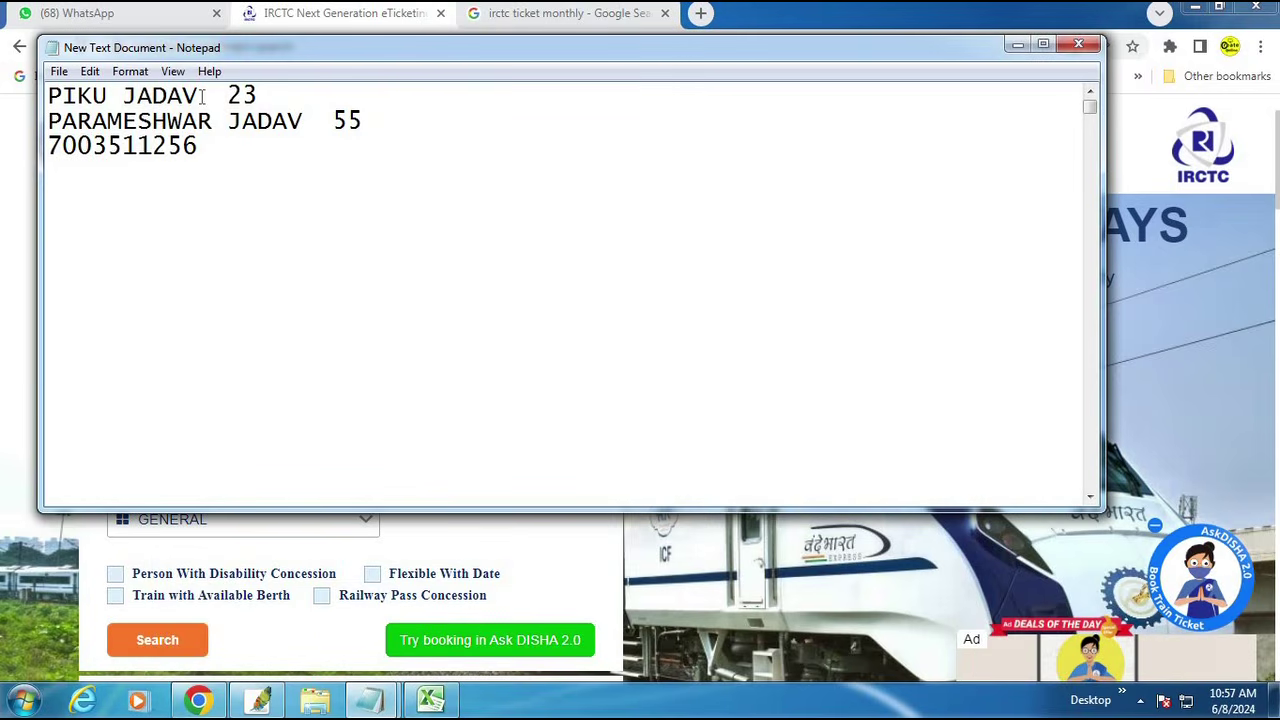
{"action": "left_click_drag", "start_coordinate": [198, 96], "coordinate": [22, 98]}
{"action": "left_click_drag", "start_coordinate": [296, 121], "coordinate": [60, 121]}
{"action": "left_click", "coordinate": [291, 98]}
{"action": "double_click", "coordinate": [242, 95]}
{"action": "double_click", "coordinate": [340, 121]}
{"action": "left_click_drag", "start_coordinate": [239, 147], "coordinate": [46, 146]}
{"action": "left_click", "coordinate": [149, 147]}
{"action": "double_click", "coordinate": [148, 147]}
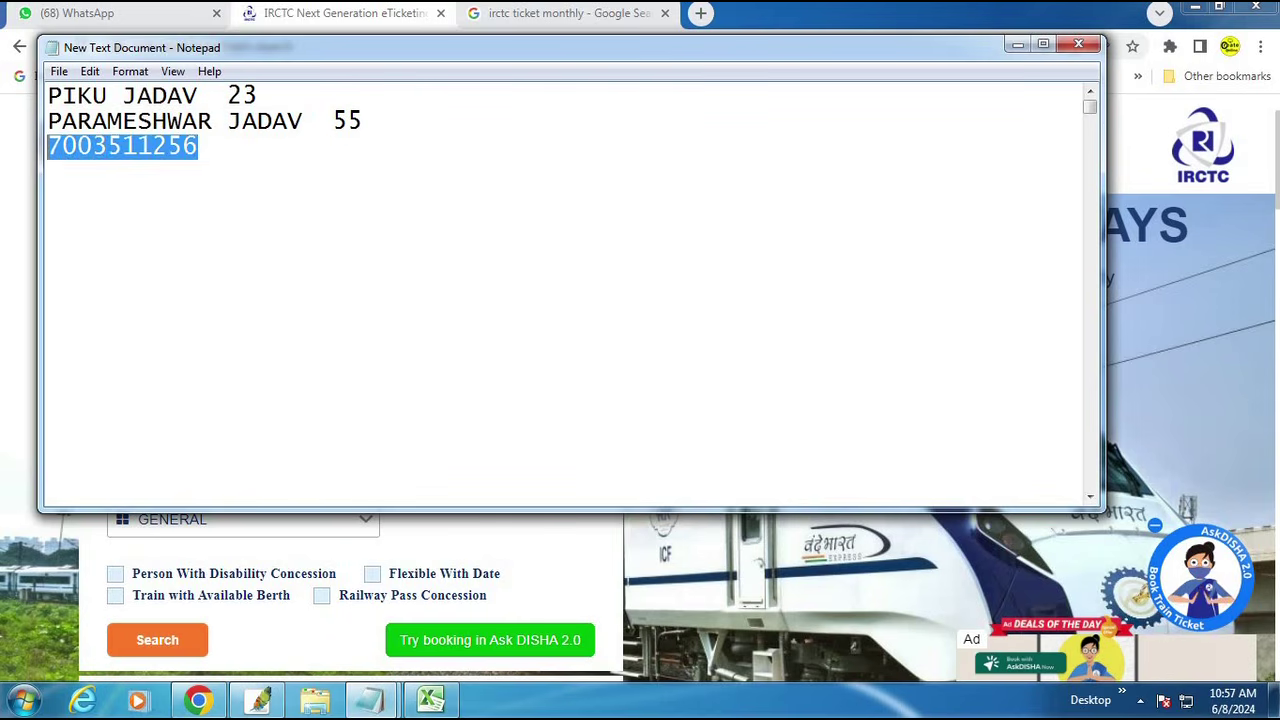
{"action": "left_click", "coordinate": [149, 147]}
{"action": "left_click", "coordinate": [57, 147]}
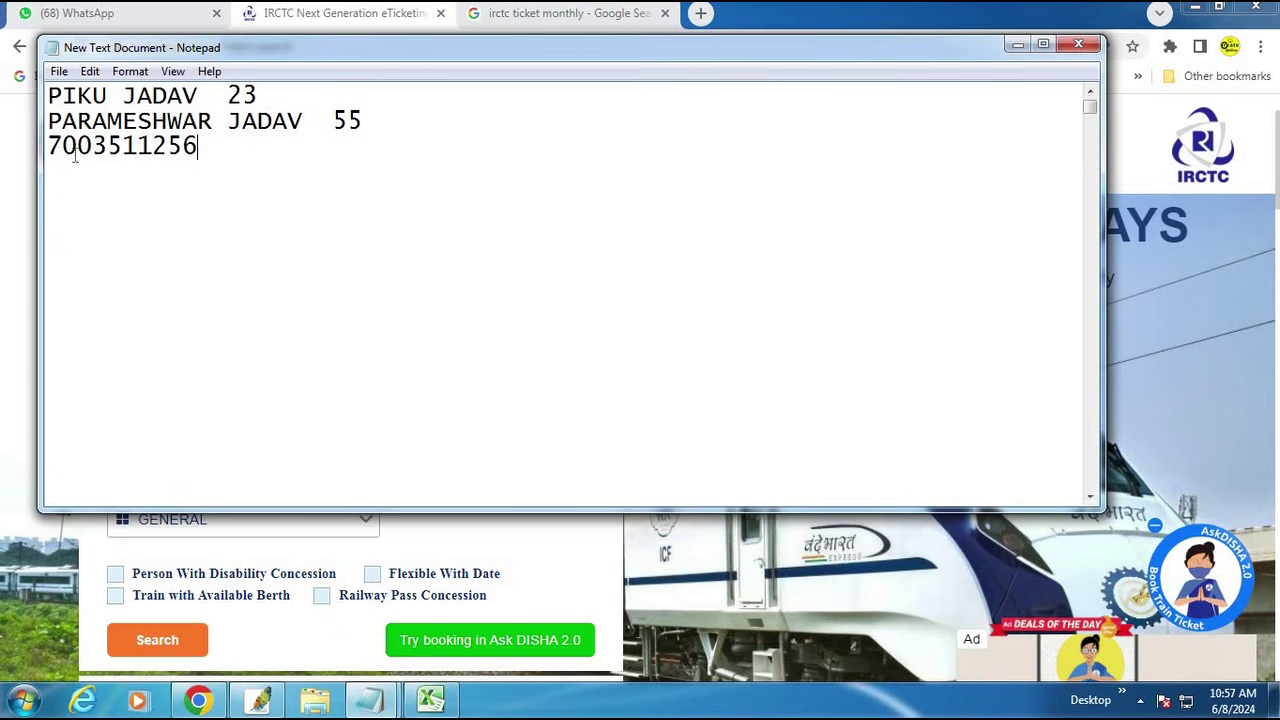
{"action": "key", "text": "shift+End"}
{"action": "left_click", "coordinate": [156, 142]}
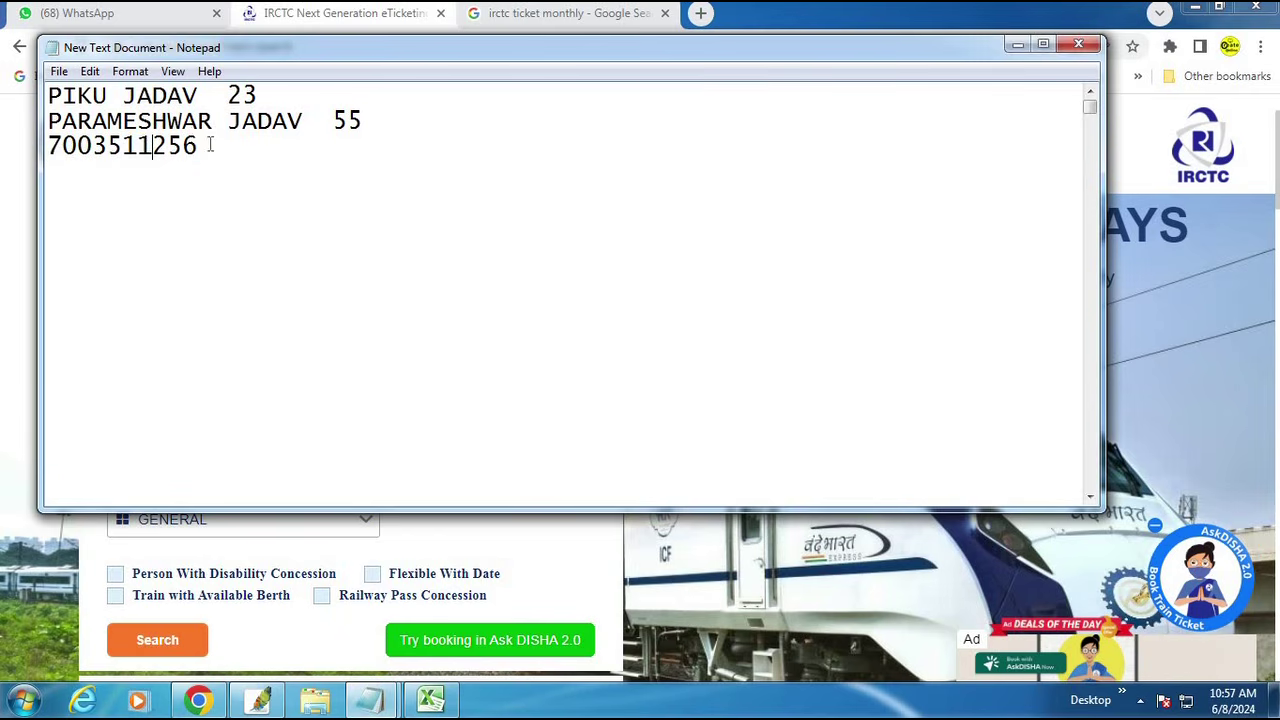
{"action": "double_click", "coordinate": [98, 146]}
{"action": "left_click_drag", "start_coordinate": [199, 96], "coordinate": [48, 96]}
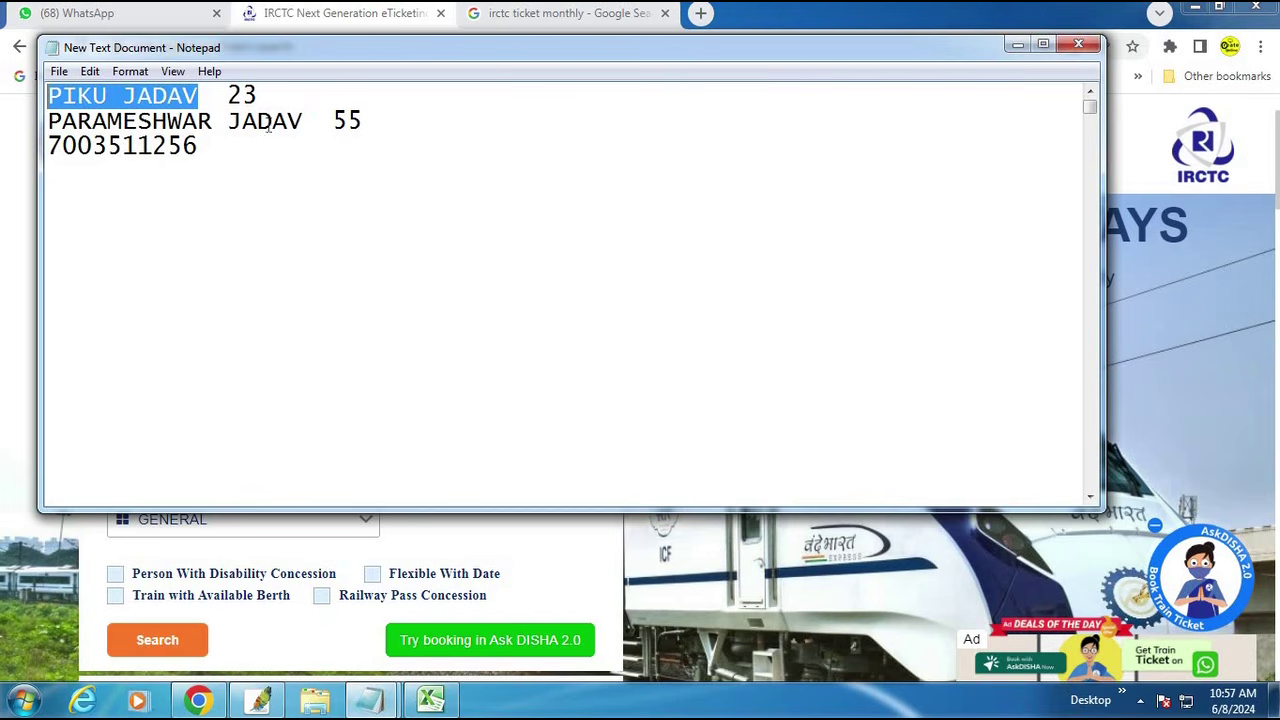
{"action": "left_click", "coordinate": [1017, 45]}
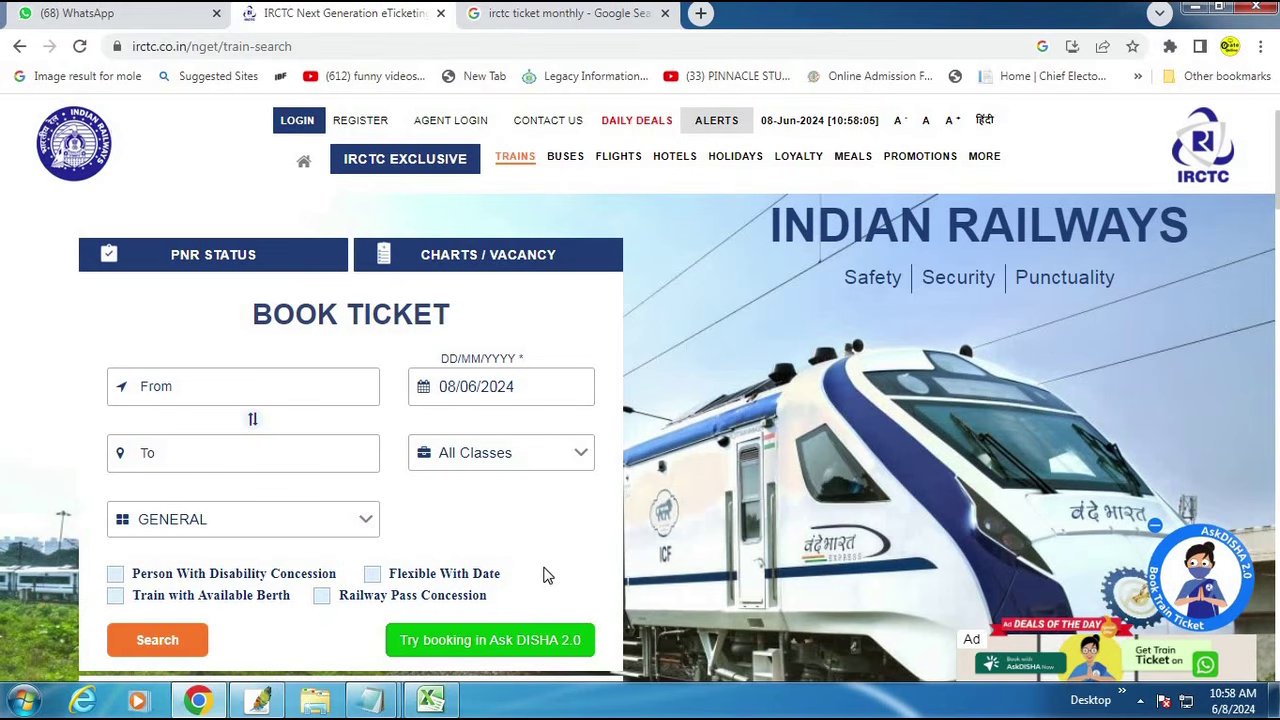
Step: Log in to IRCTC using the autofilled username and the captcha code
{"action": "mouse_move", "coordinate": [1241, 704]}
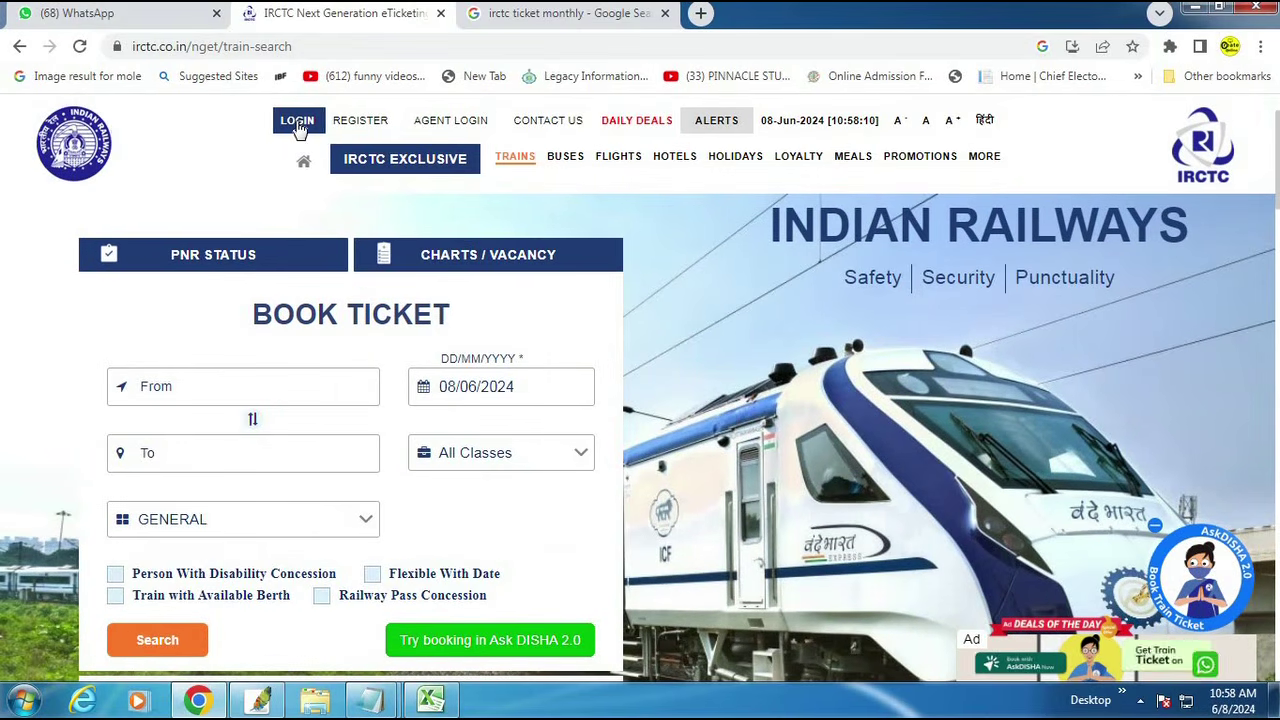
{"action": "left_click", "coordinate": [297, 121]}
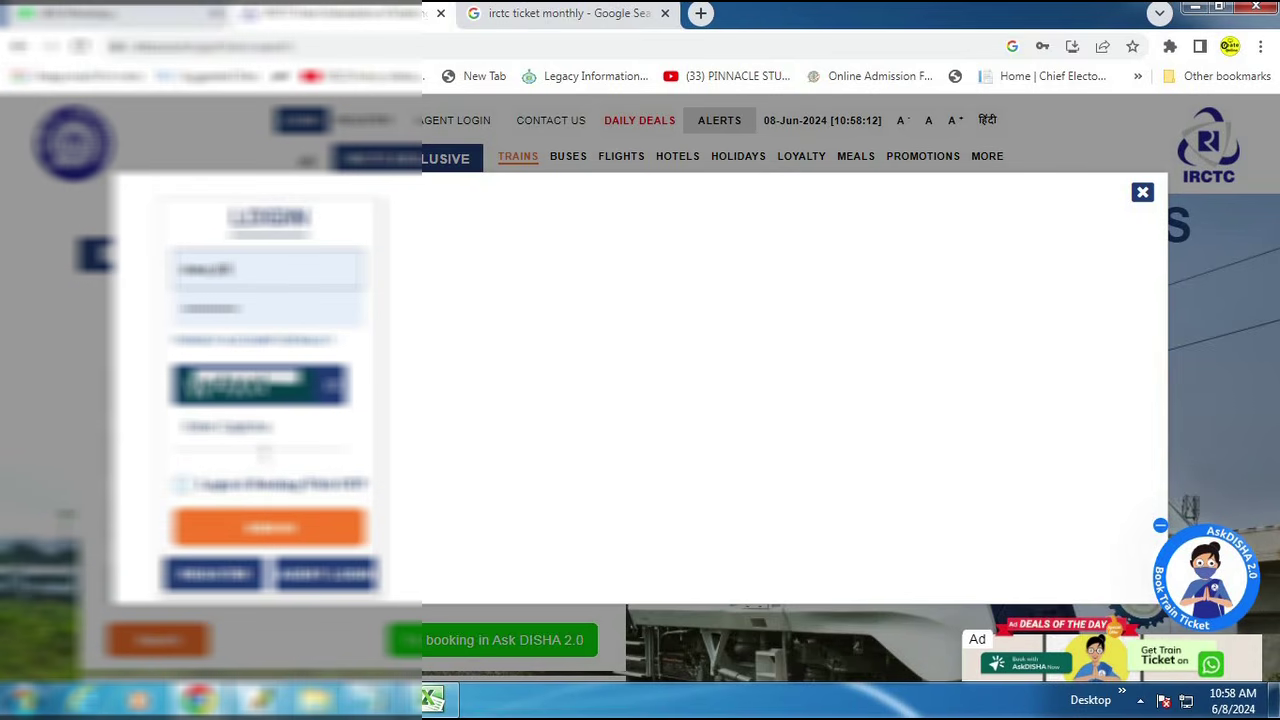
{"action": "left_click", "coordinate": [205, 446]}
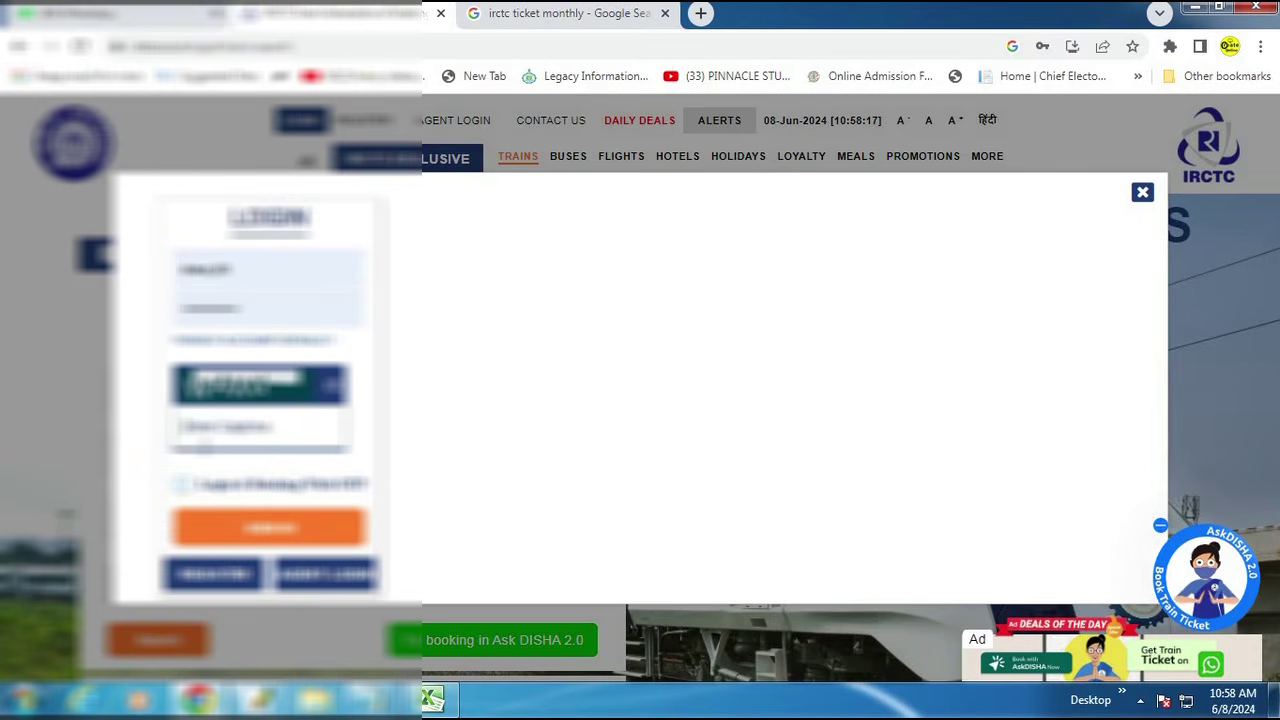
{"action": "type", "text": "capt"}
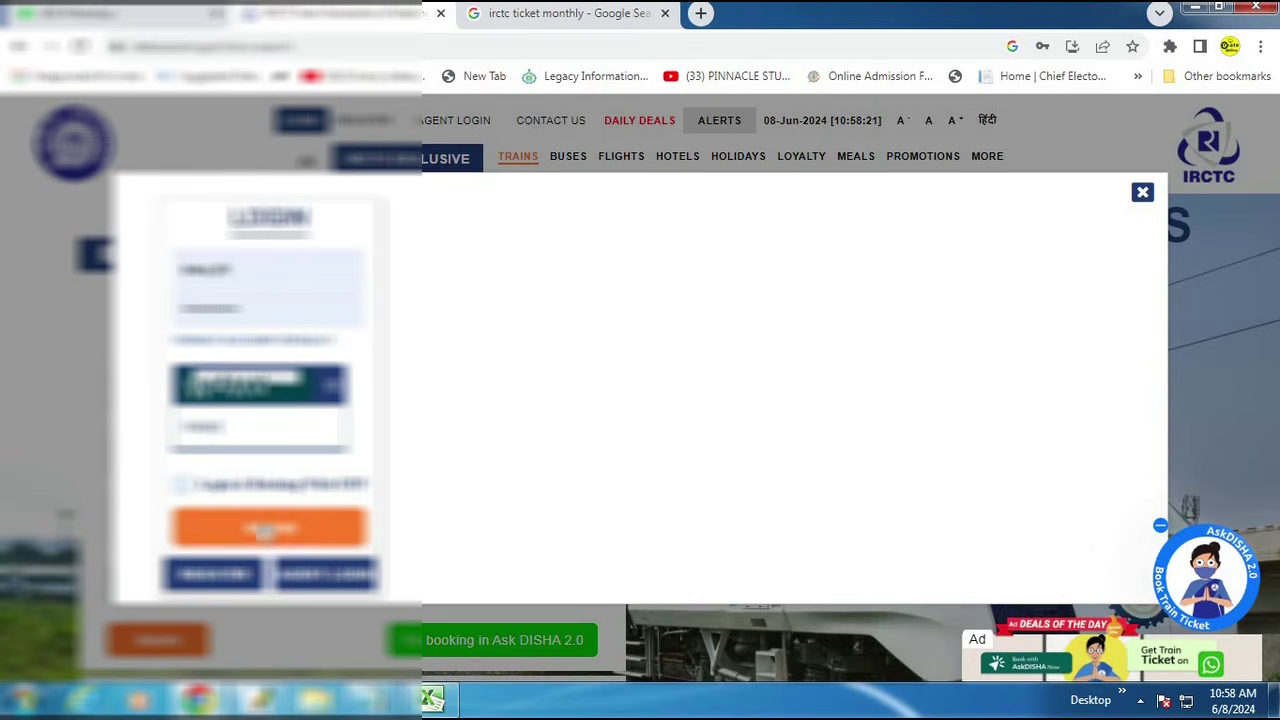
{"action": "left_click", "coordinate": [270, 527]}
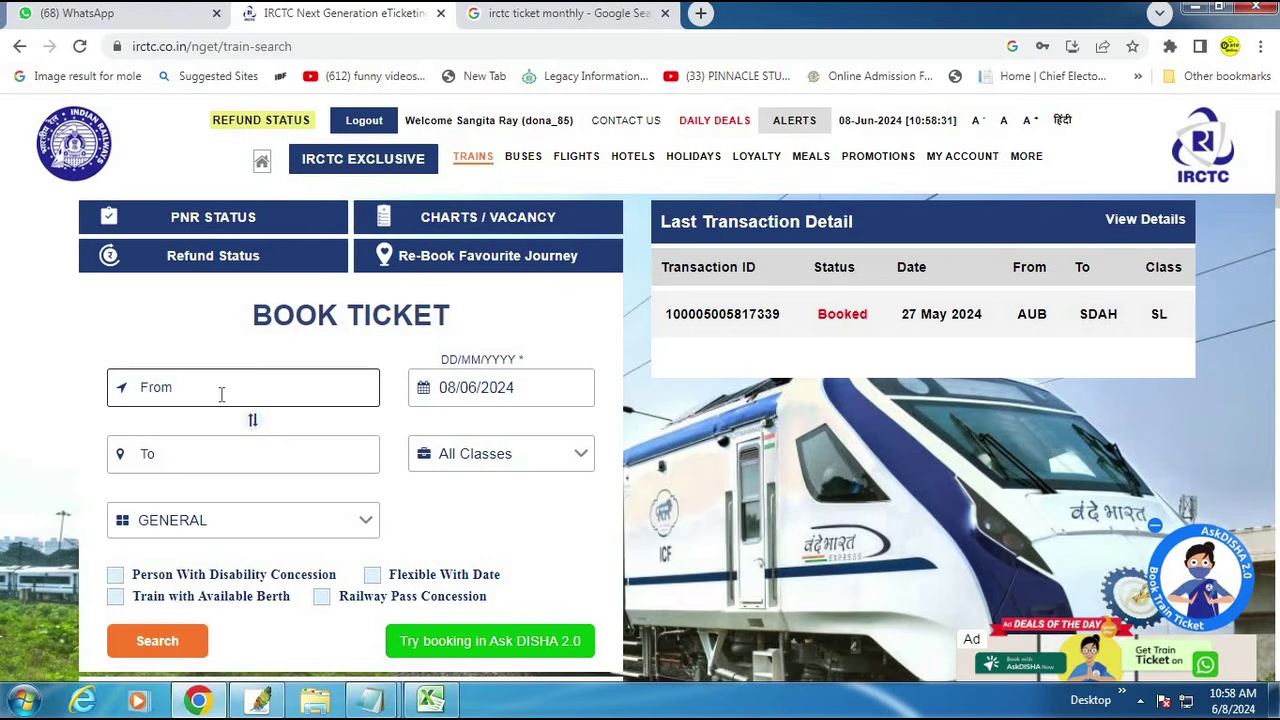
Step: Set the route from SEALDAH to NEW JALPAIGURI (NJP)
{"action": "left_click", "coordinate": [220, 391]}
{"action": "type", "text": "SE"}
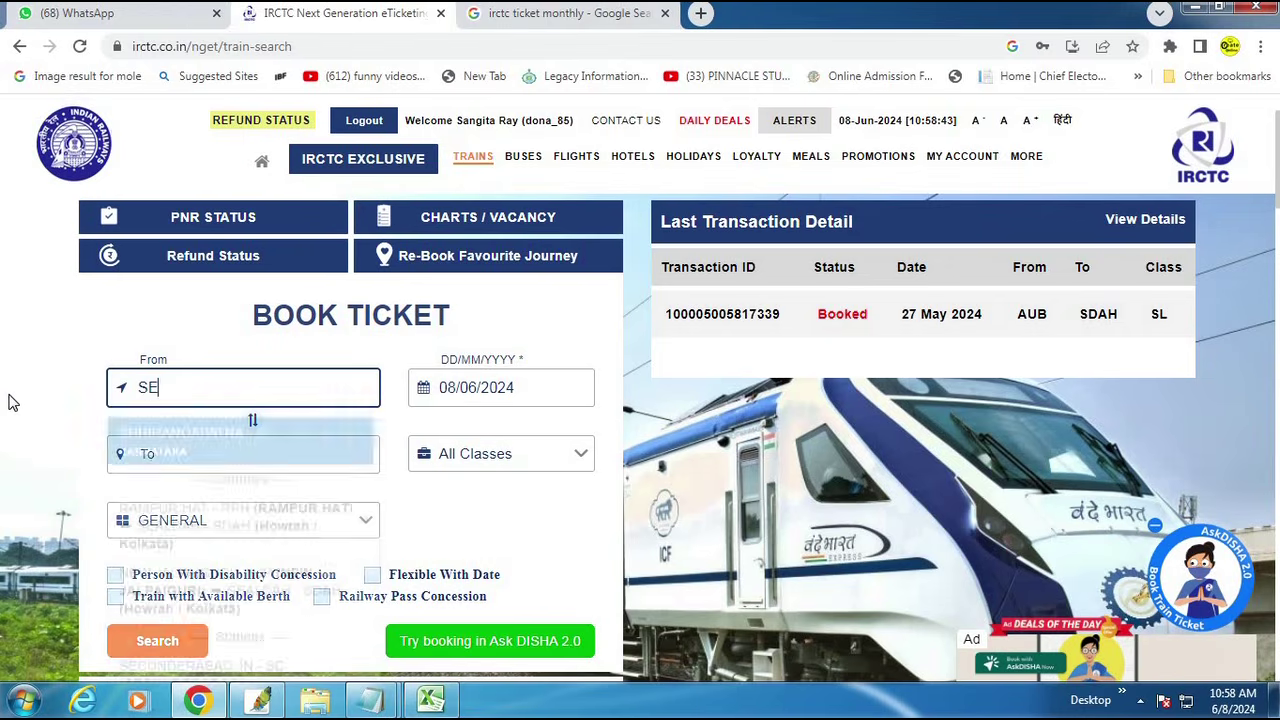
{"action": "type", "text": "ALDAH"}
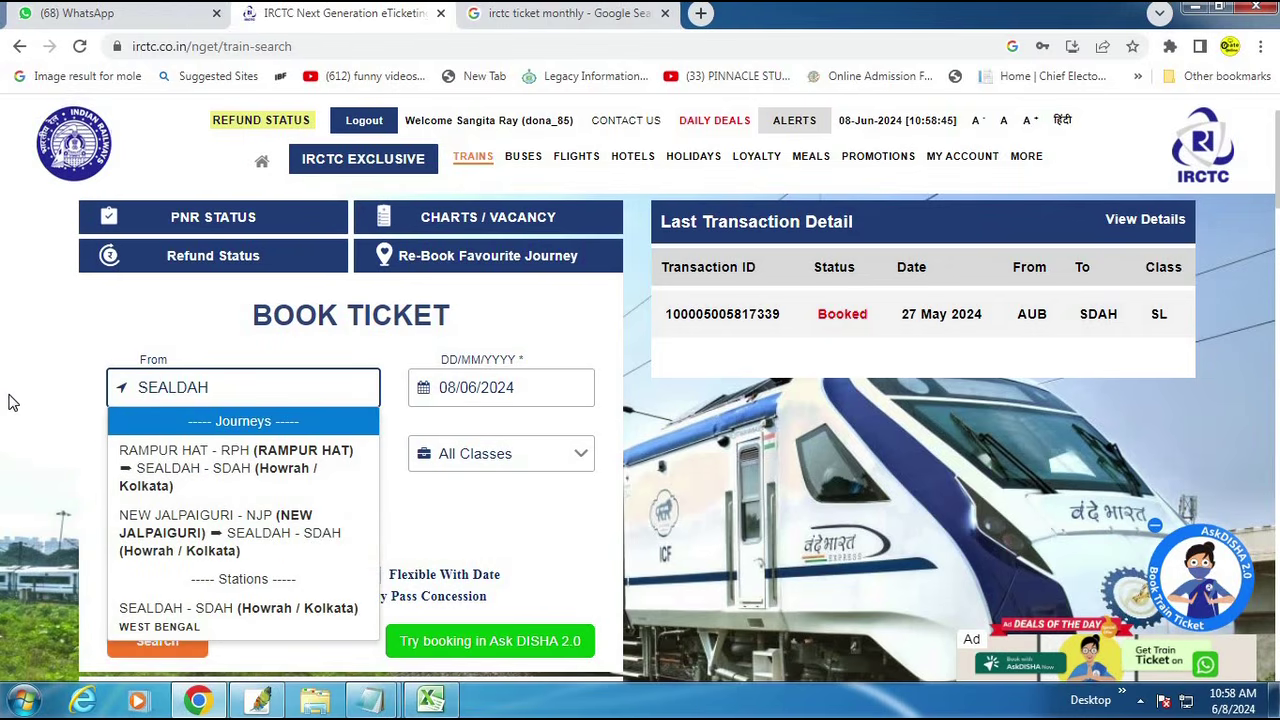
{"action": "scroll", "coordinate": [240, 624], "scroll_direction": "down", "scroll_amount": 2}
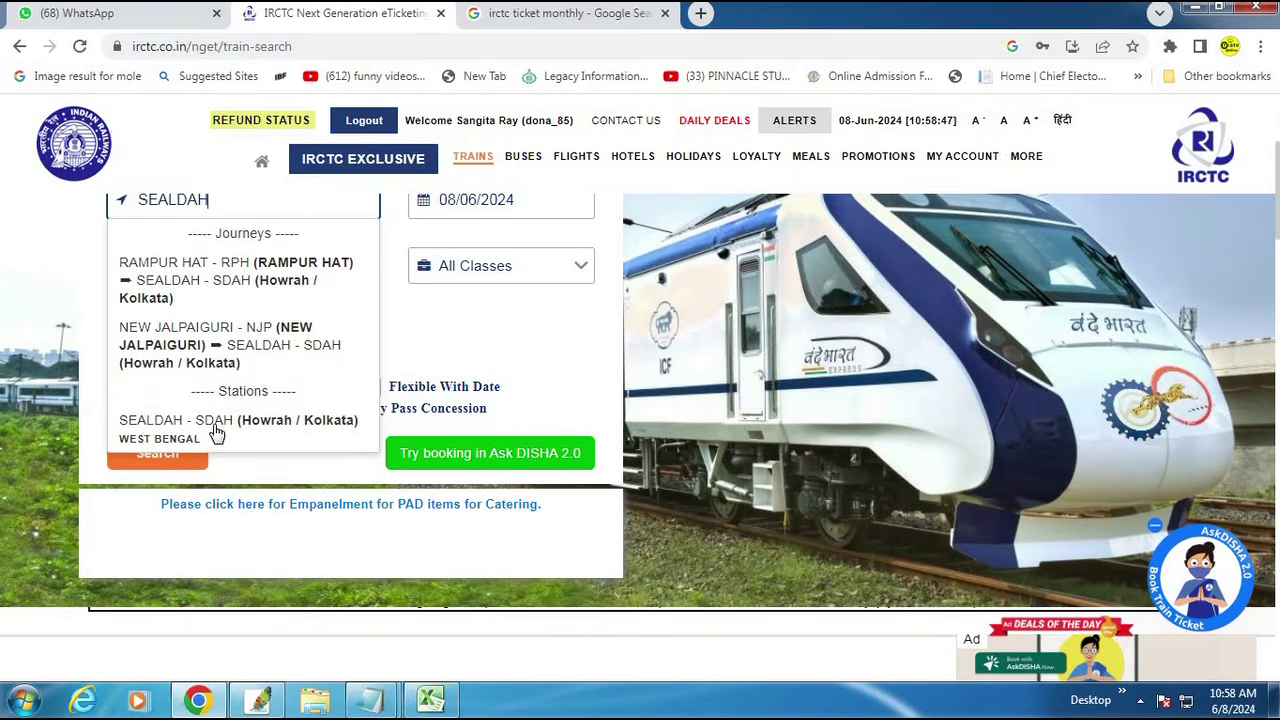
{"action": "left_click", "coordinate": [216, 434]}
{"action": "left_click", "coordinate": [228, 282]}
{"action": "type", "text": "NJP"}
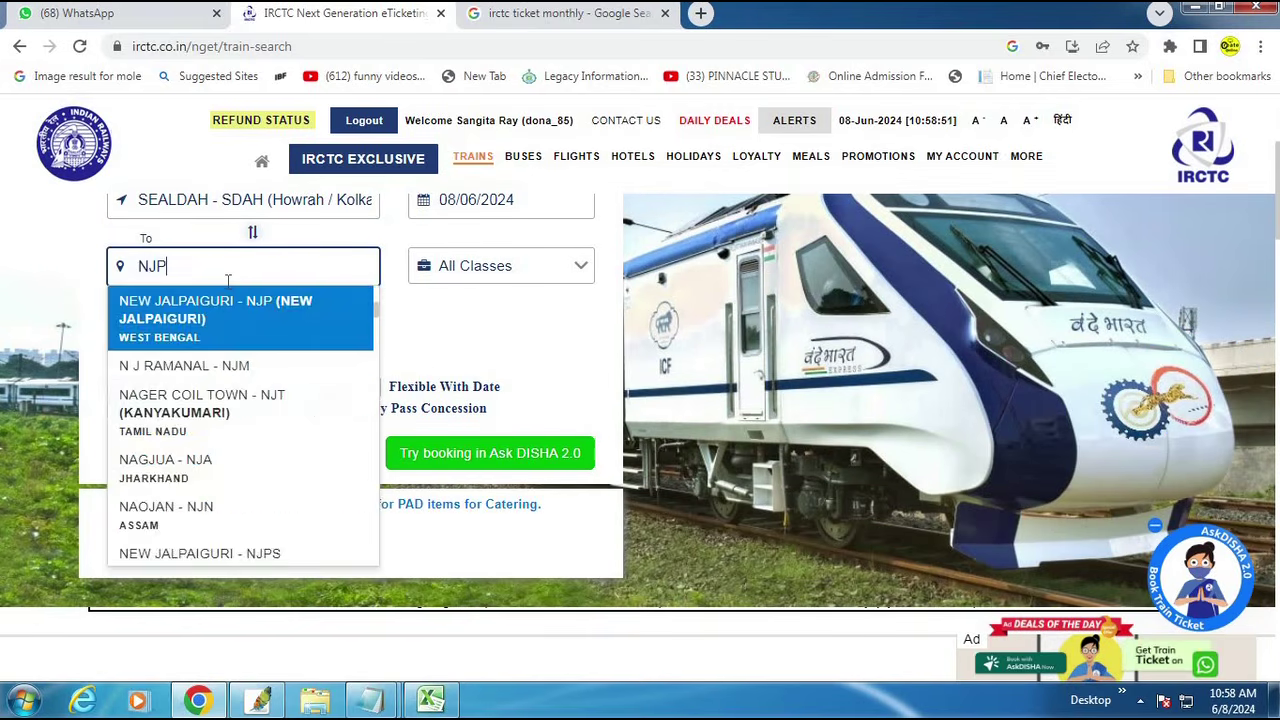
{"action": "left_click", "coordinate": [226, 332]}
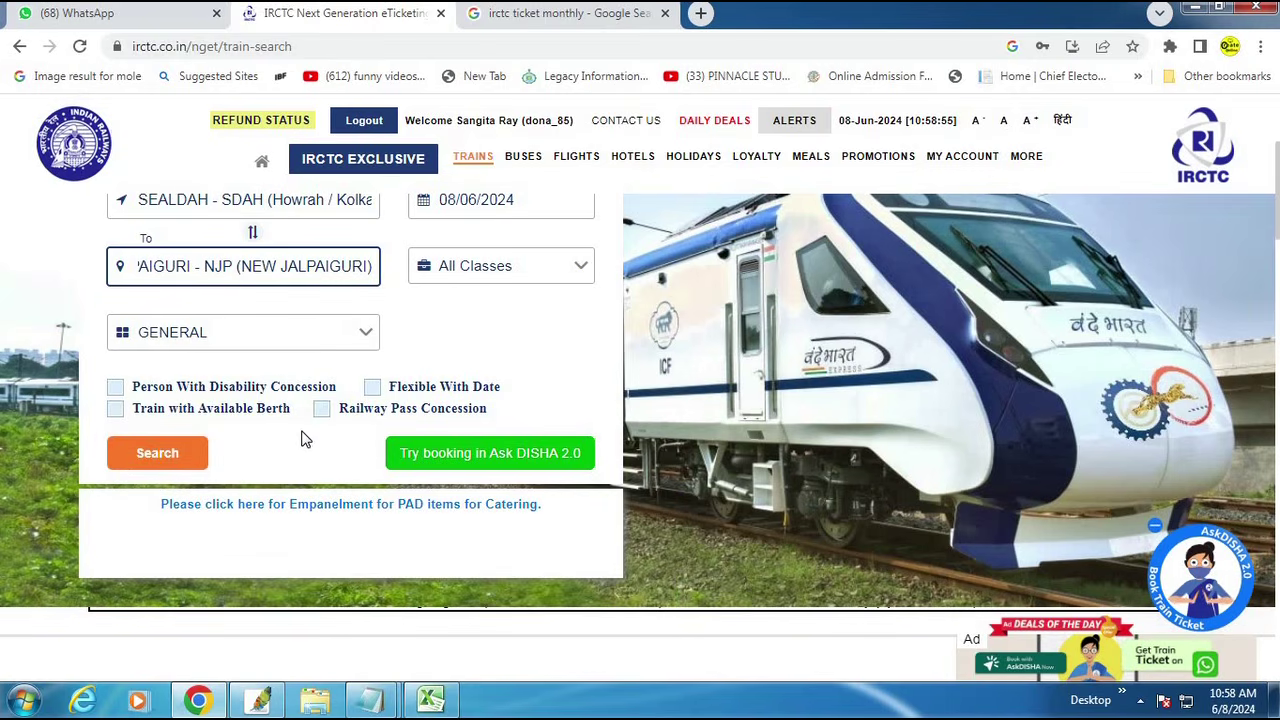
{"action": "scroll", "coordinate": [303, 437], "scroll_direction": "up", "scroll_amount": 1}
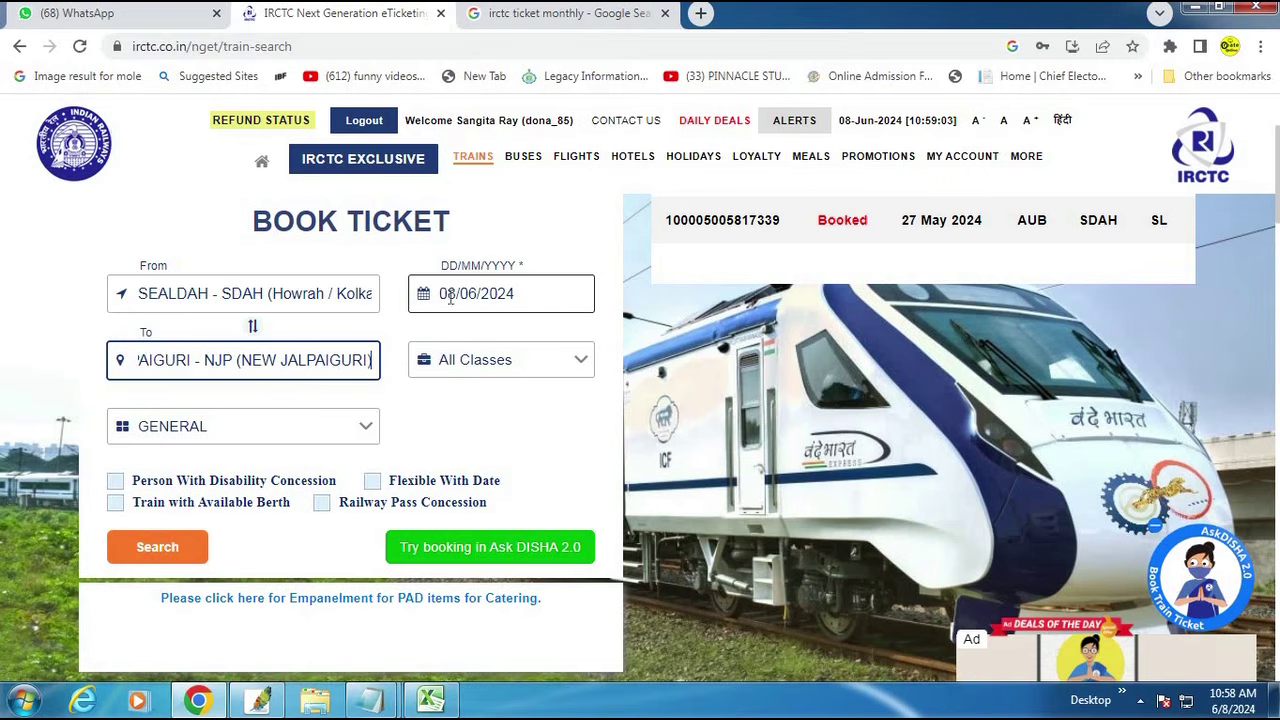
Step: Change the journey date to 09/06/2024, keeping All Classes
{"action": "left_click_drag", "start_coordinate": [394, 247], "coordinate": [624, 322]}
{"action": "key", "text": "Escape"}
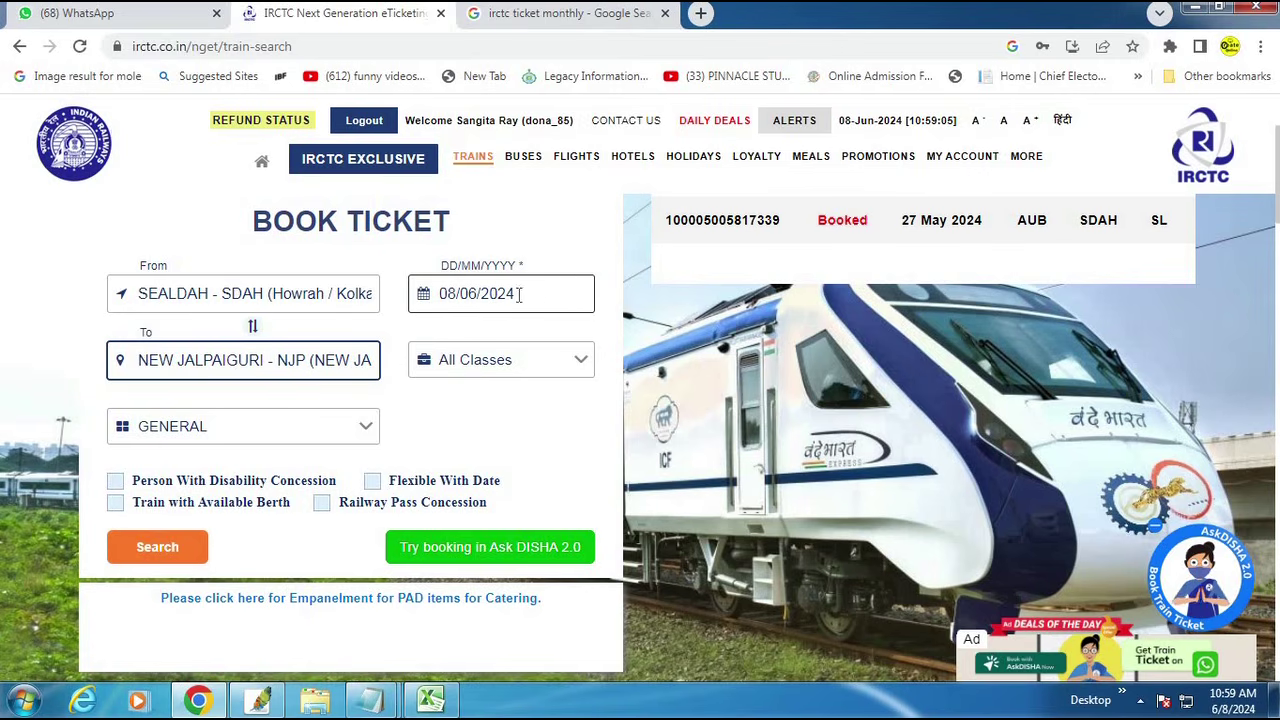
{"action": "left_click", "coordinate": [553, 291]}
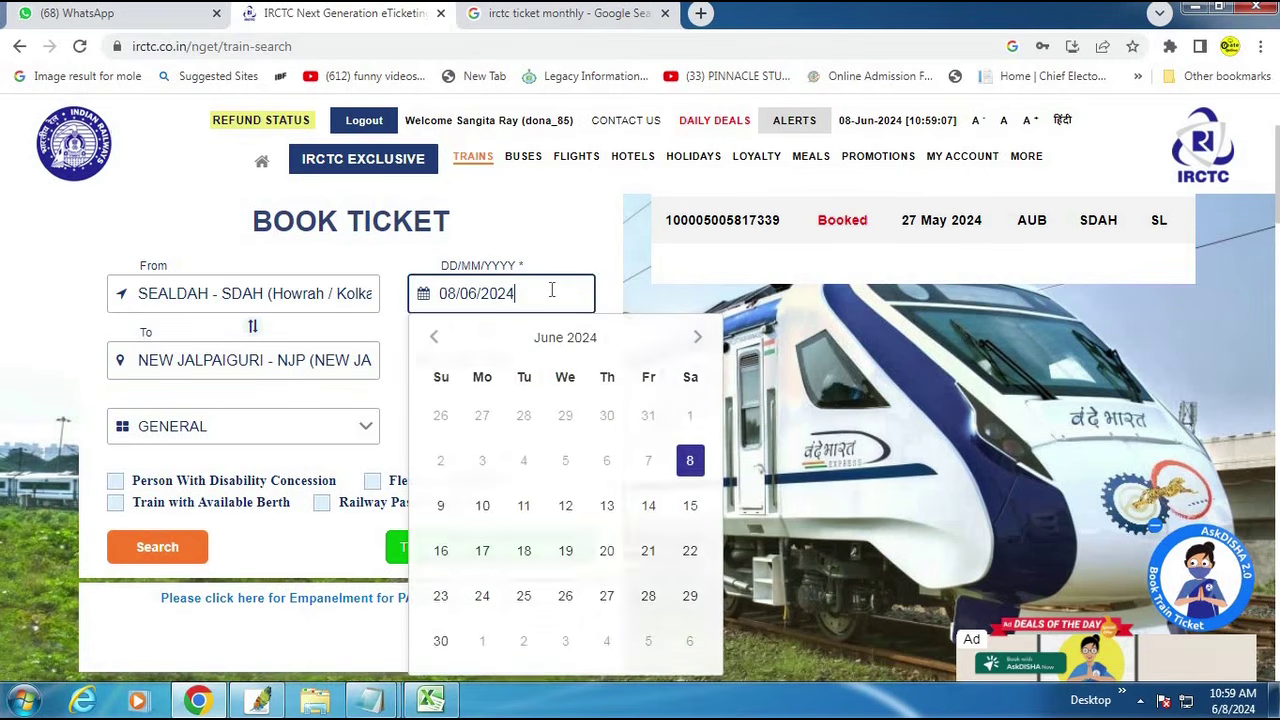
{"action": "left_click", "coordinate": [441, 505]}
{"action": "left_click", "coordinate": [540, 362]}
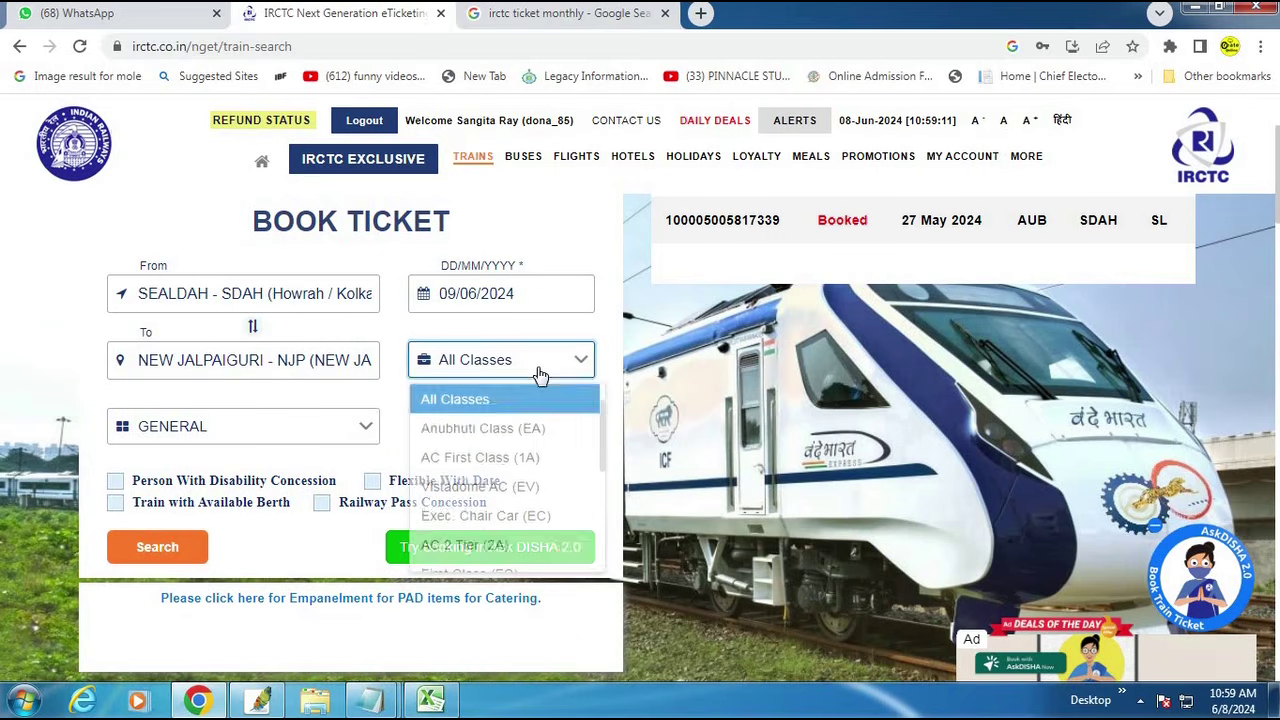
{"action": "scroll", "coordinate": [470, 520], "scroll_direction": "down", "scroll_amount": 3}
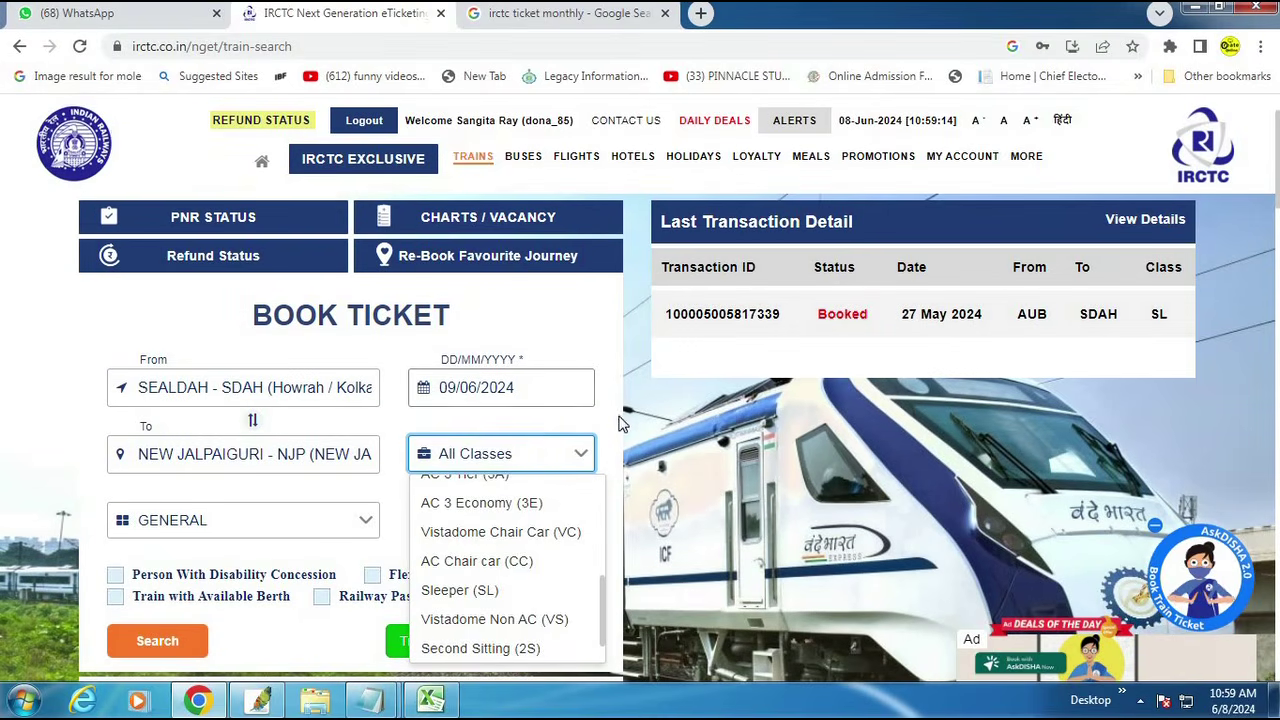
{"action": "left_click", "coordinate": [620, 425]}
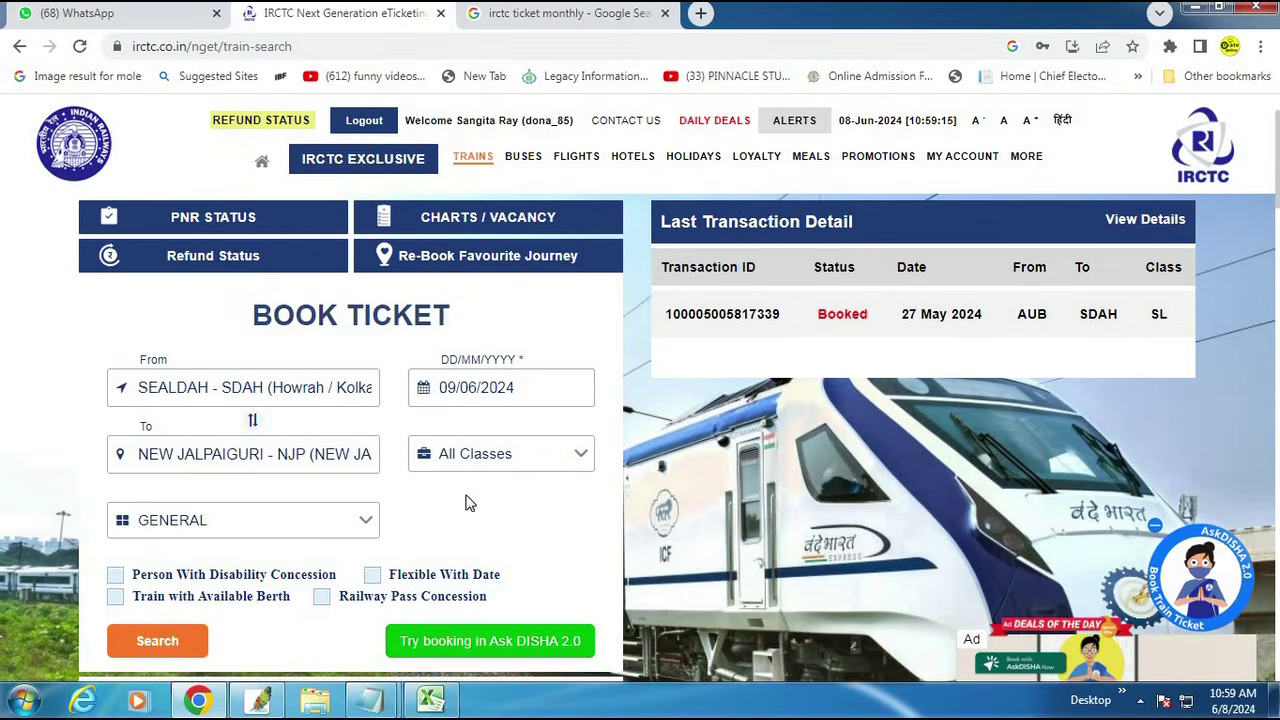
Step: Choose the TATKAL quota and search for trains
{"action": "left_click", "coordinate": [213, 524]}
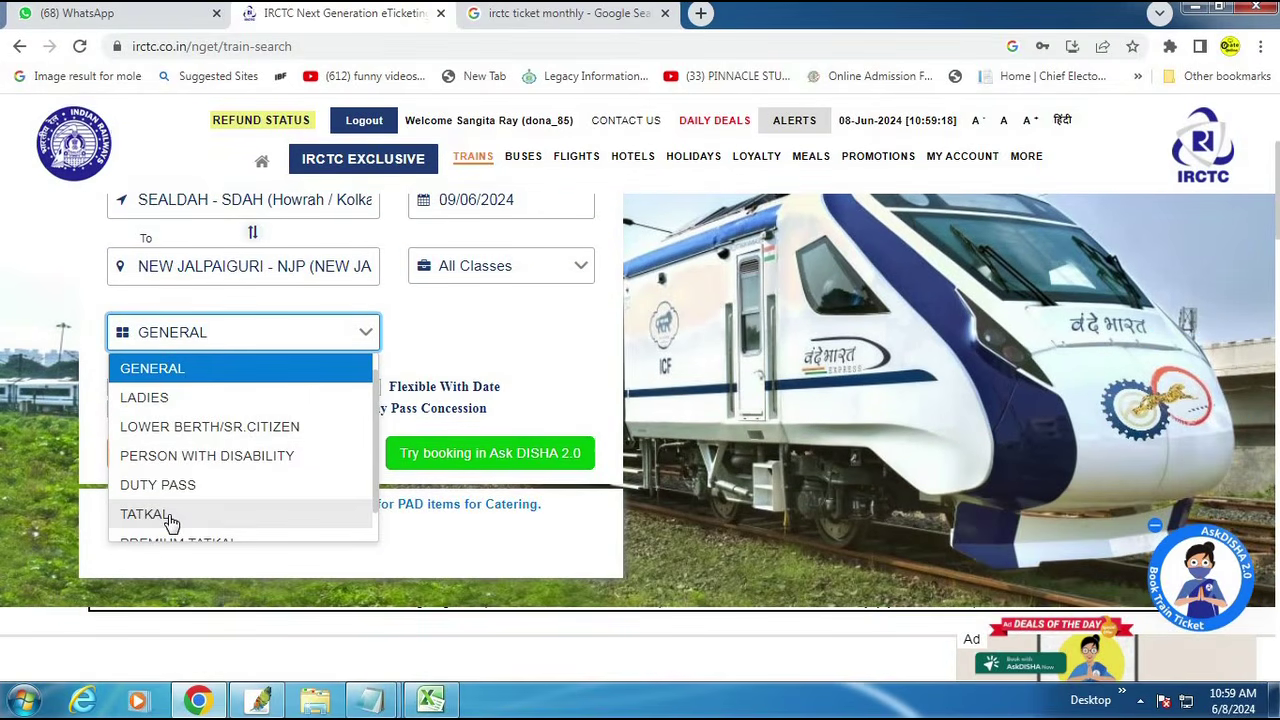
{"action": "left_click", "coordinate": [170, 515]}
{"action": "left_click", "coordinate": [222, 340]}
{"action": "scroll", "coordinate": [206, 463], "scroll_direction": "down", "scroll_amount": 2}
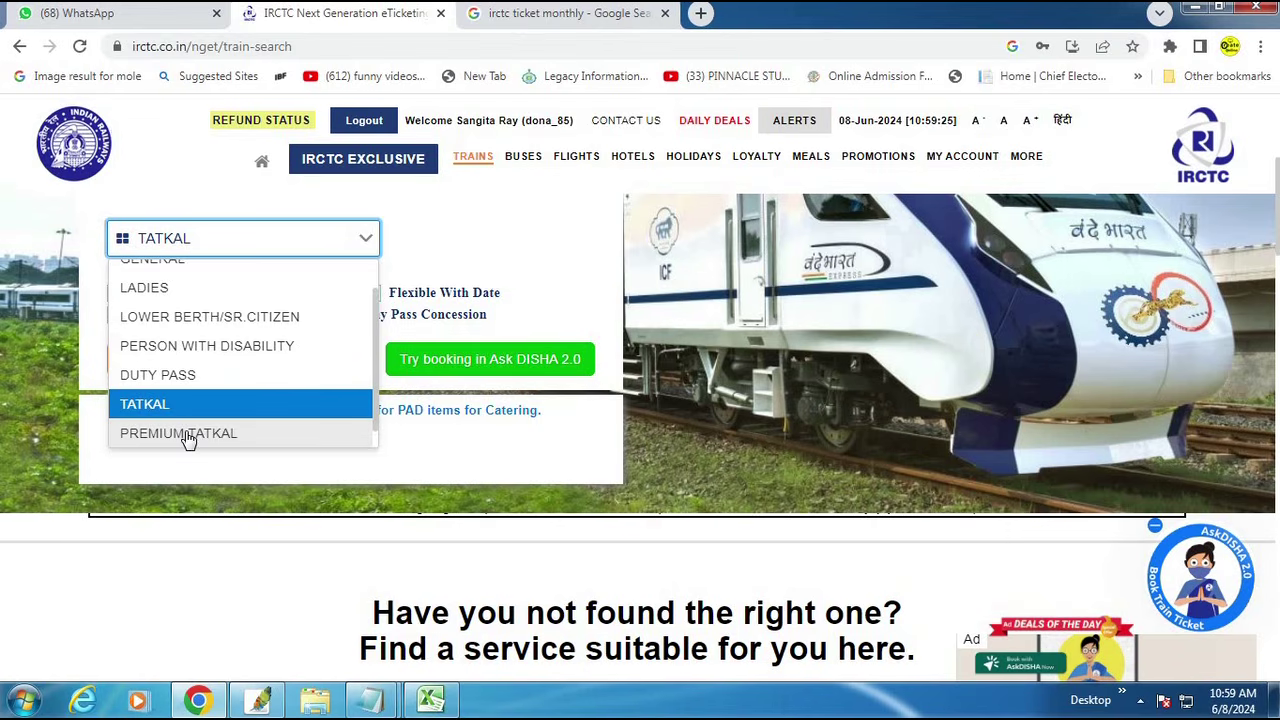
{"action": "left_click", "coordinate": [155, 405]}
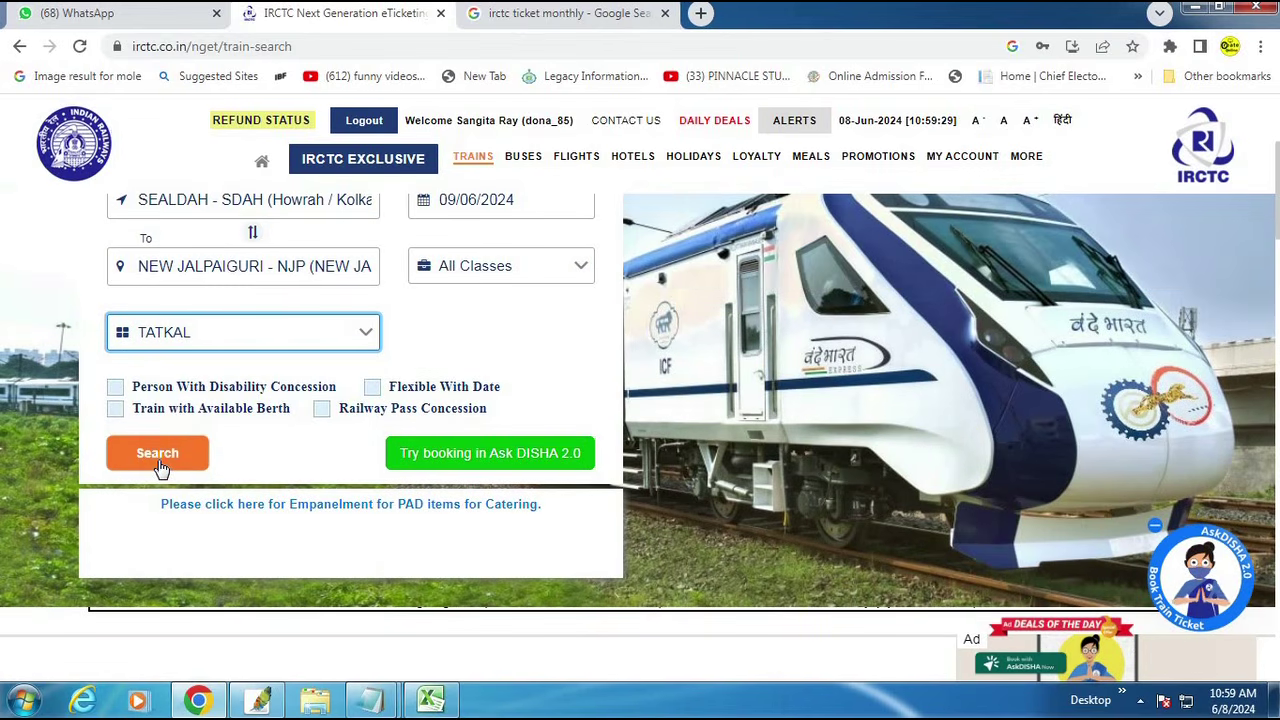
{"action": "left_click", "coordinate": [160, 467]}
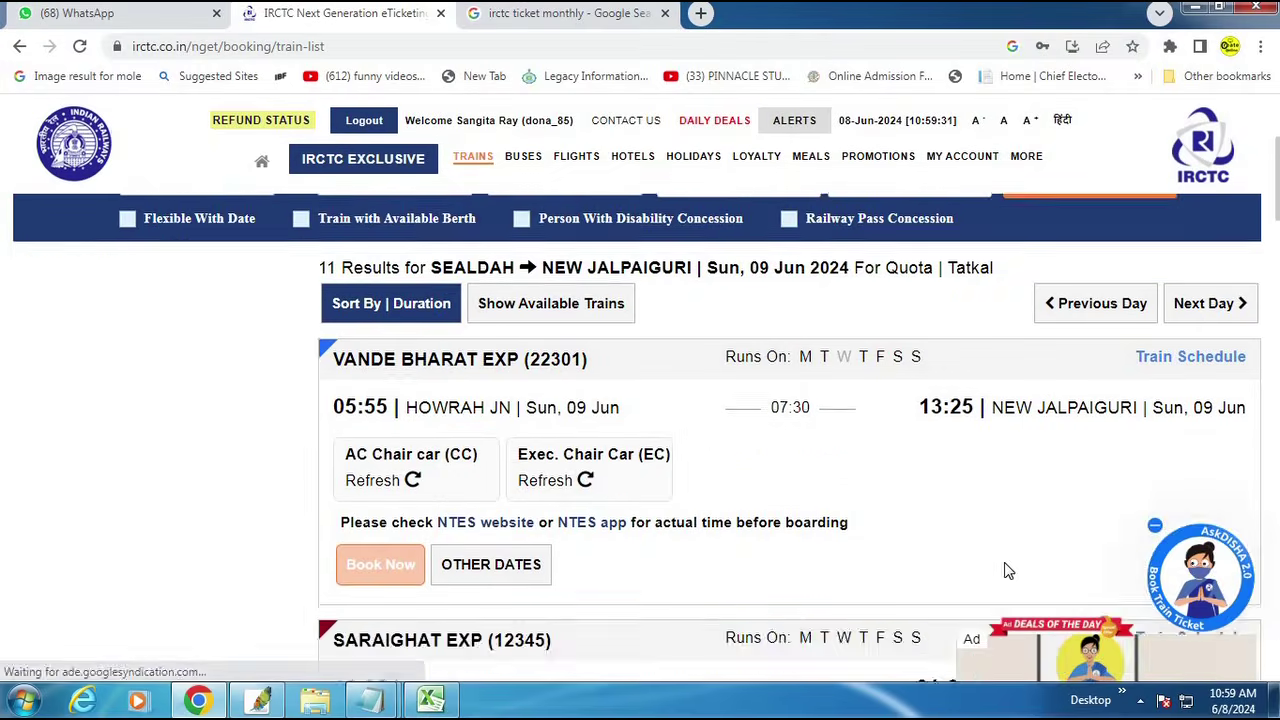
Step: Check availability on Vande Bharat (CC), Saraighat Exp and Padatik Express (Sleeper)
{"action": "scroll", "coordinate": [614, 543], "scroll_direction": "down", "scroll_amount": 2}
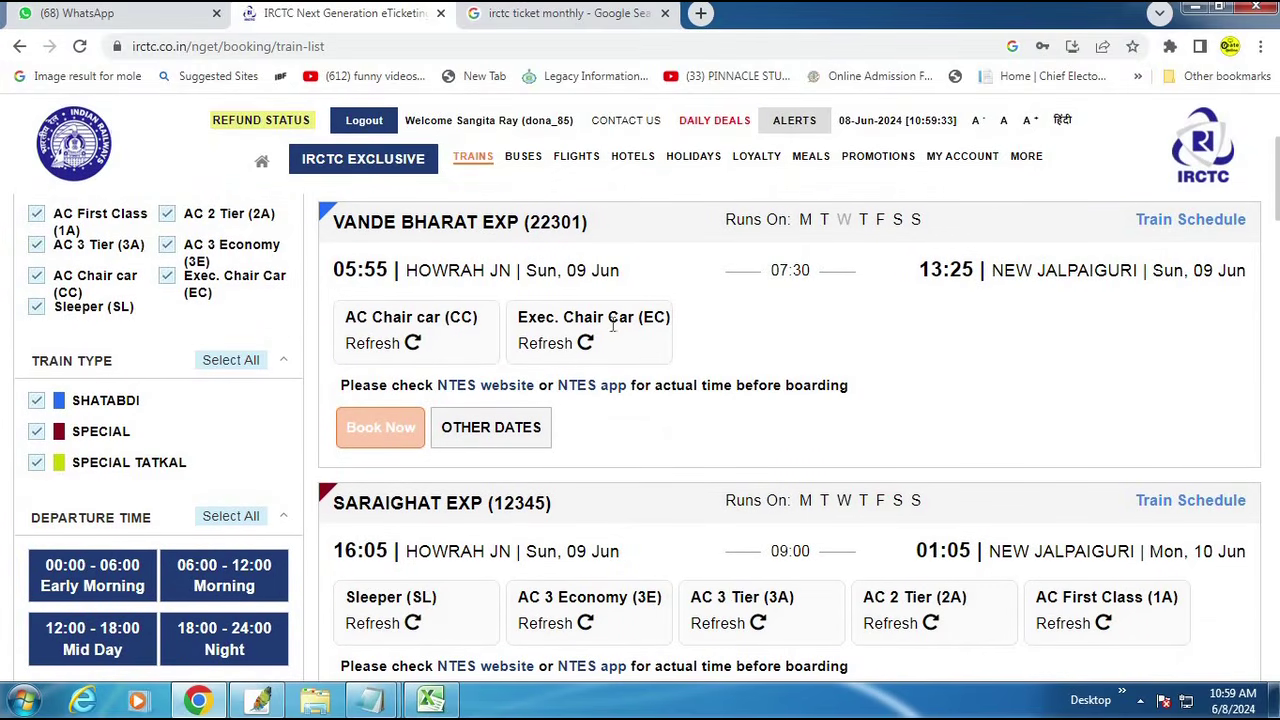
{"action": "left_click_drag", "start_coordinate": [320, 236], "coordinate": [899, 377]}
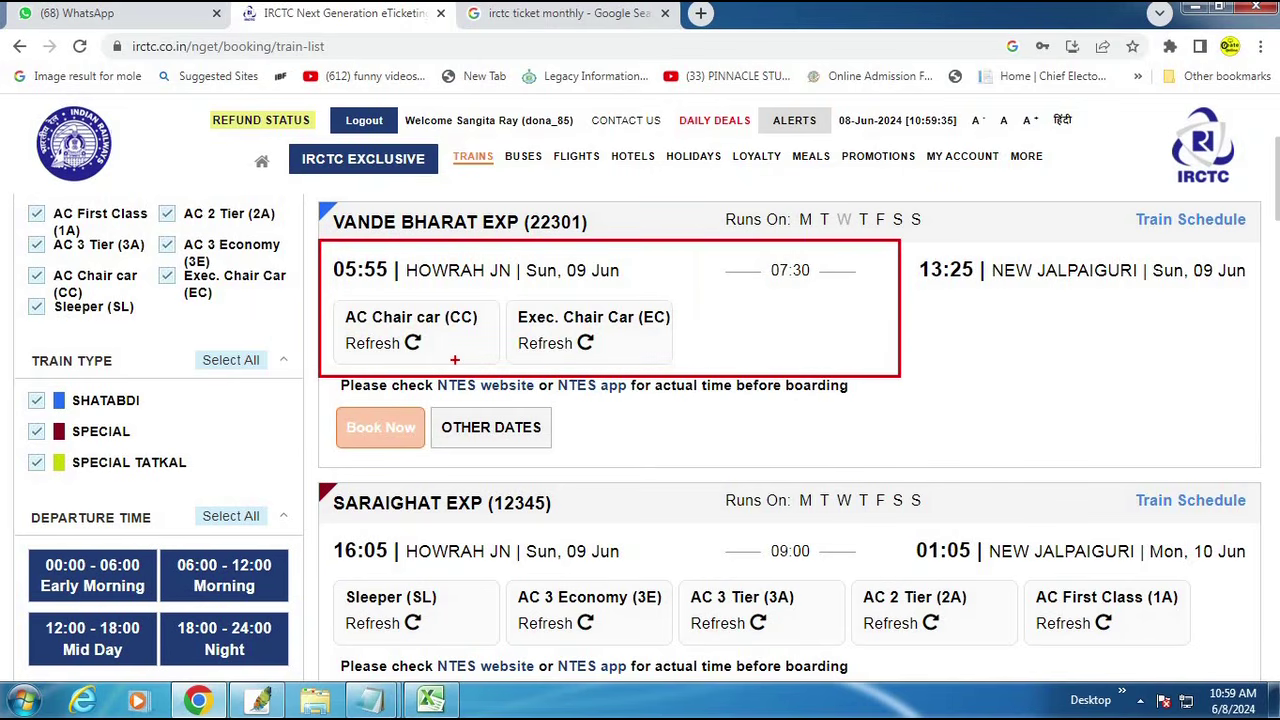
{"action": "left_click", "coordinate": [438, 357]}
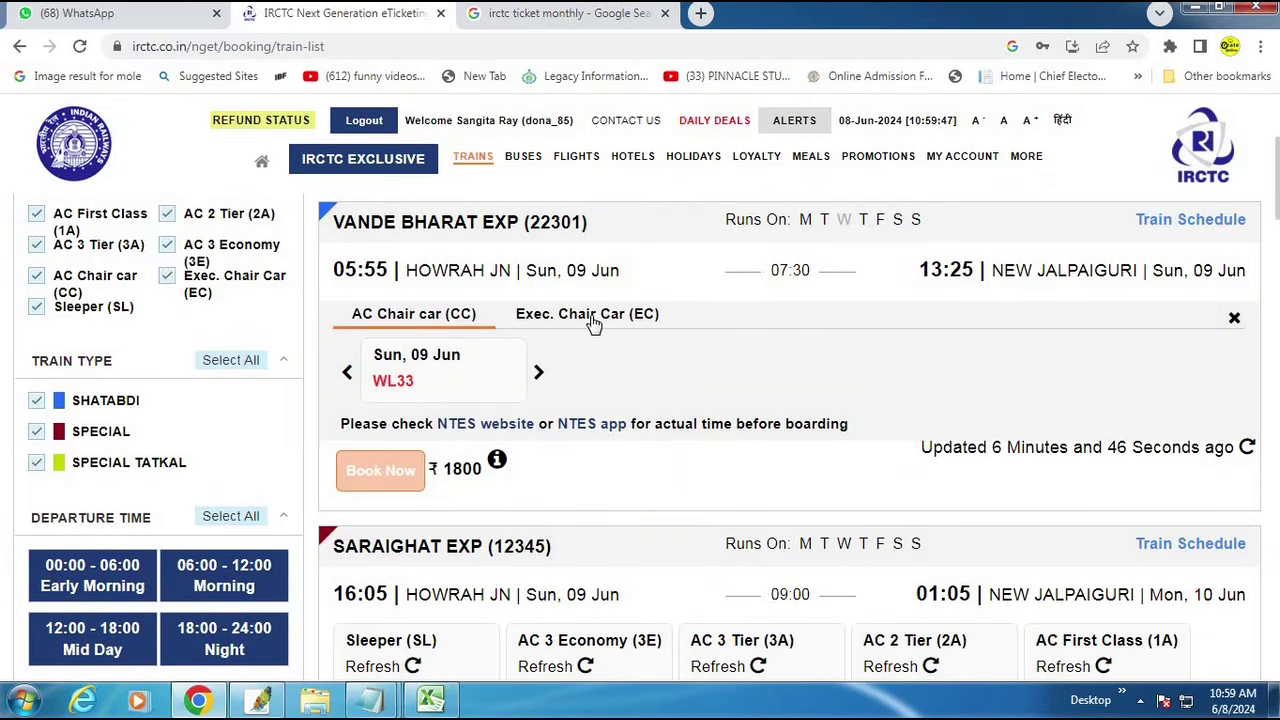
{"action": "scroll", "coordinate": [533, 465], "scroll_direction": "down", "scroll_amount": 3}
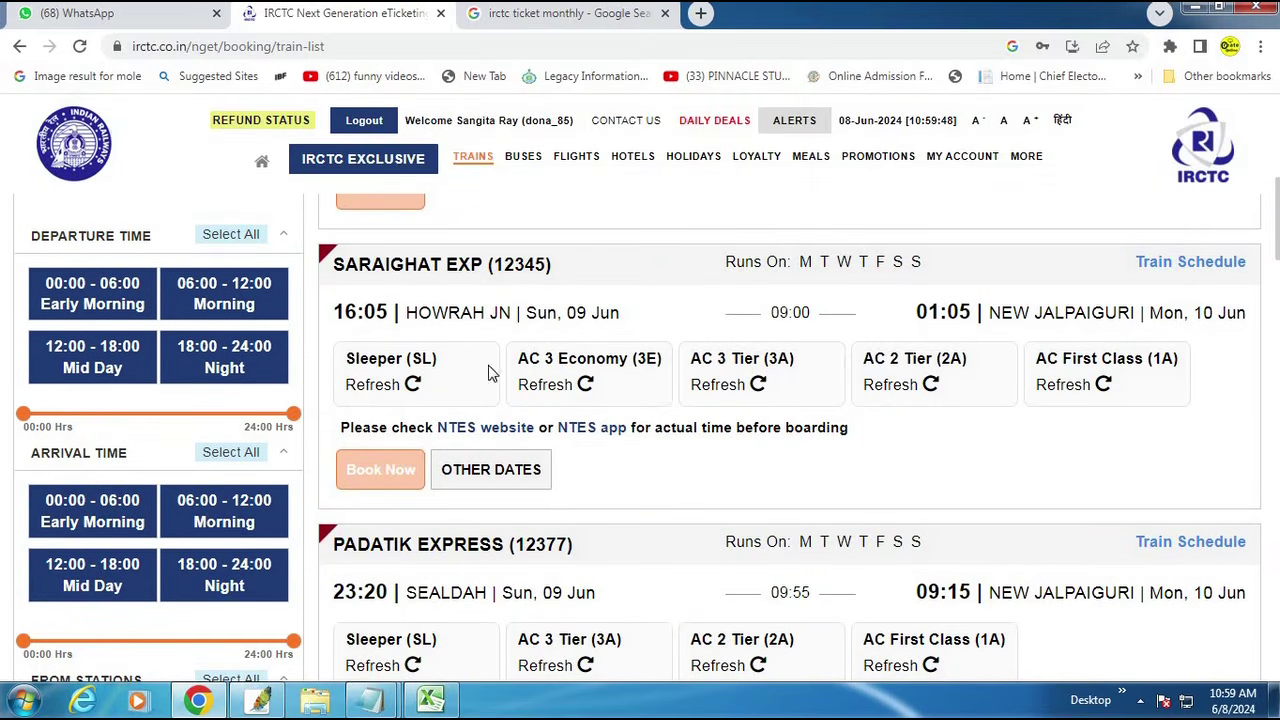
{"action": "left_click", "coordinate": [414, 387]}
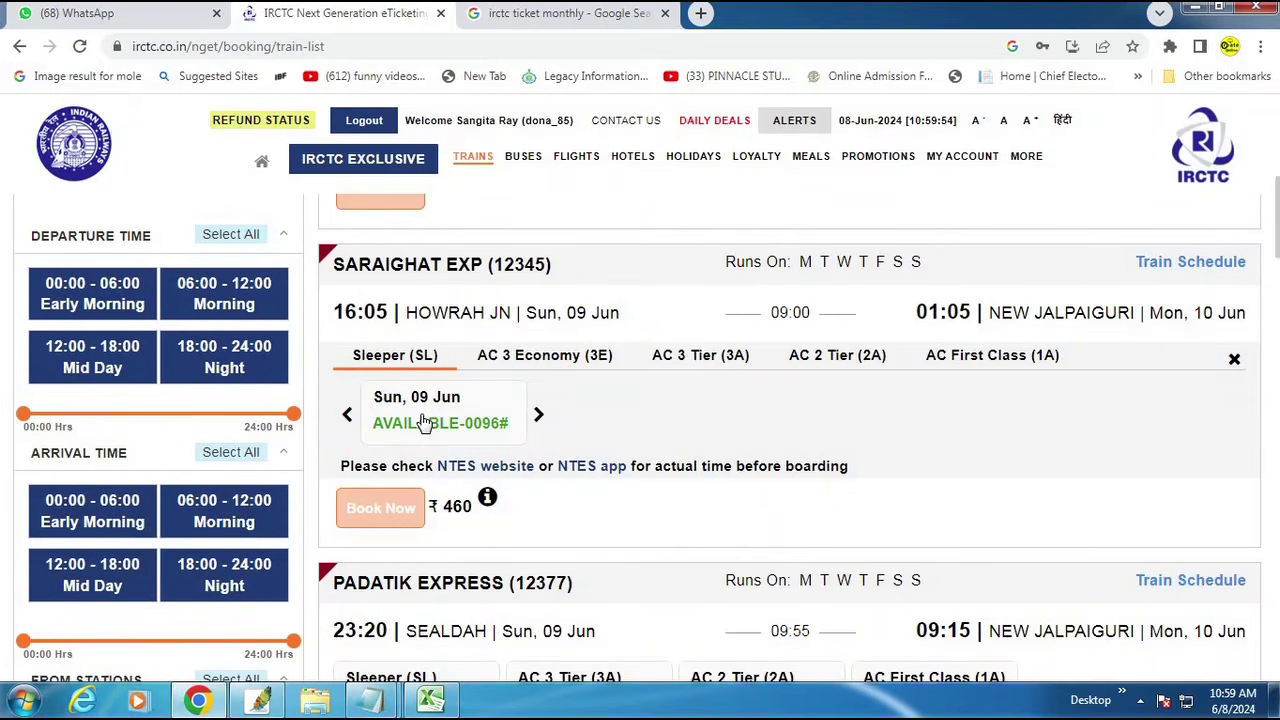
{"action": "scroll", "coordinate": [530, 485], "scroll_direction": "down", "scroll_amount": 2}
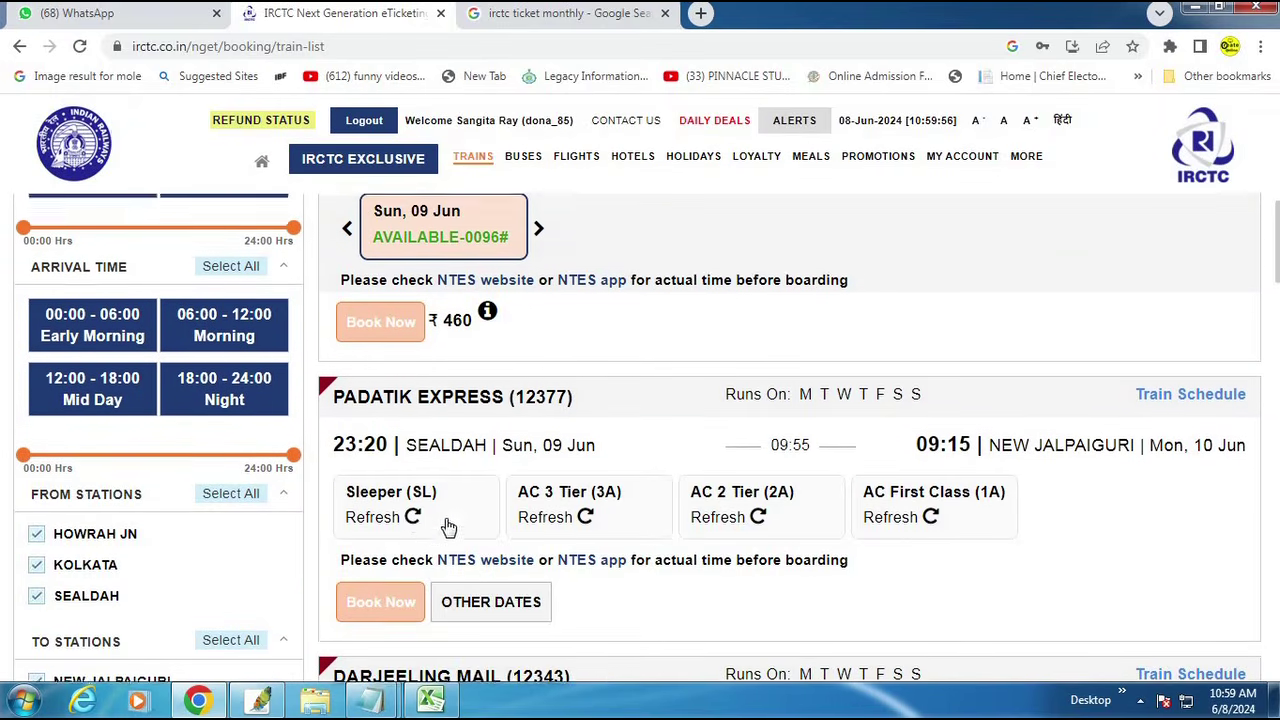
{"action": "left_click", "coordinate": [414, 515]}
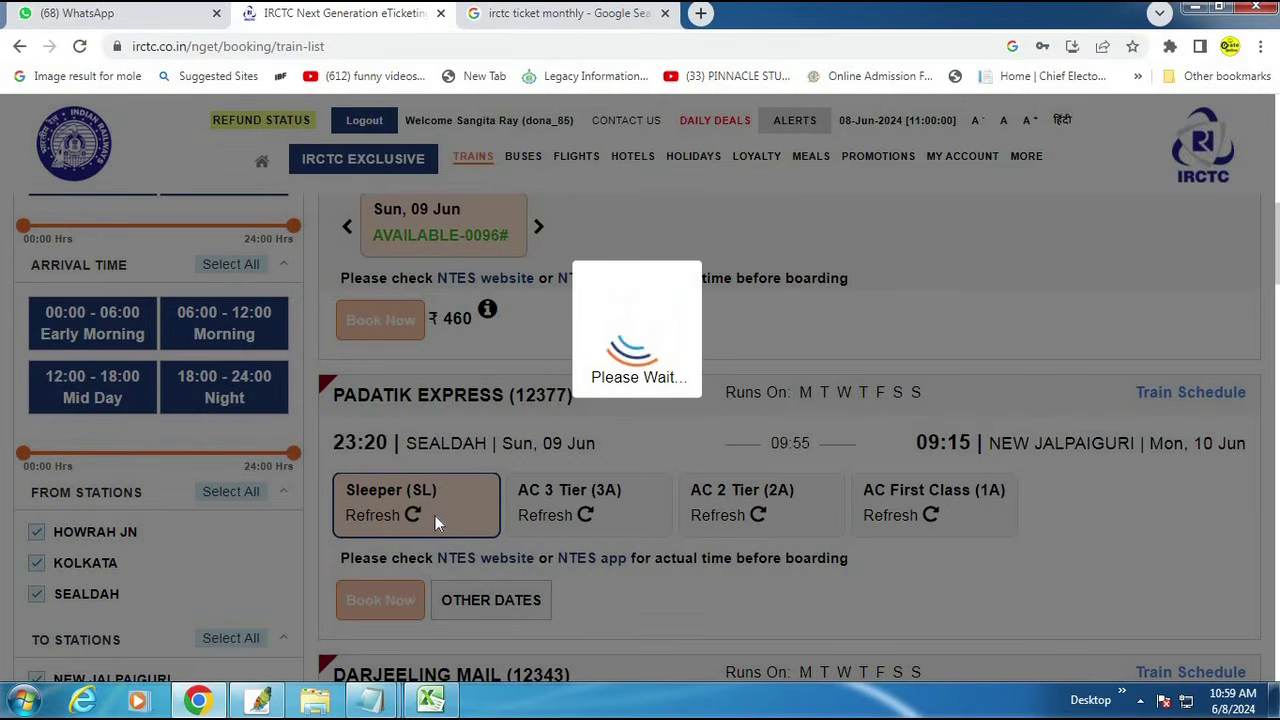
{"action": "scroll", "coordinate": [500, 575], "scroll_direction": "down", "scroll_amount": 4}
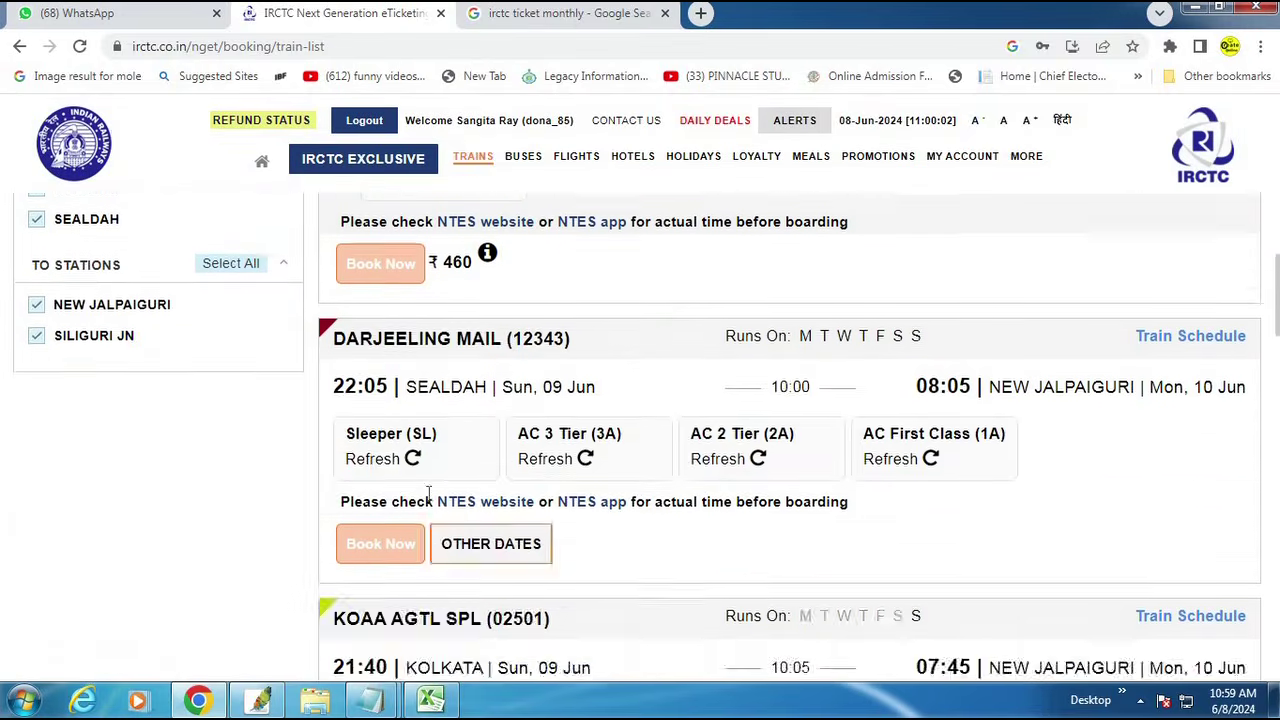
Step: Select Darjeeling Mail Sleeper for Sun, 09 Jun and attempt Book Now
{"action": "left_click", "coordinate": [418, 462]}
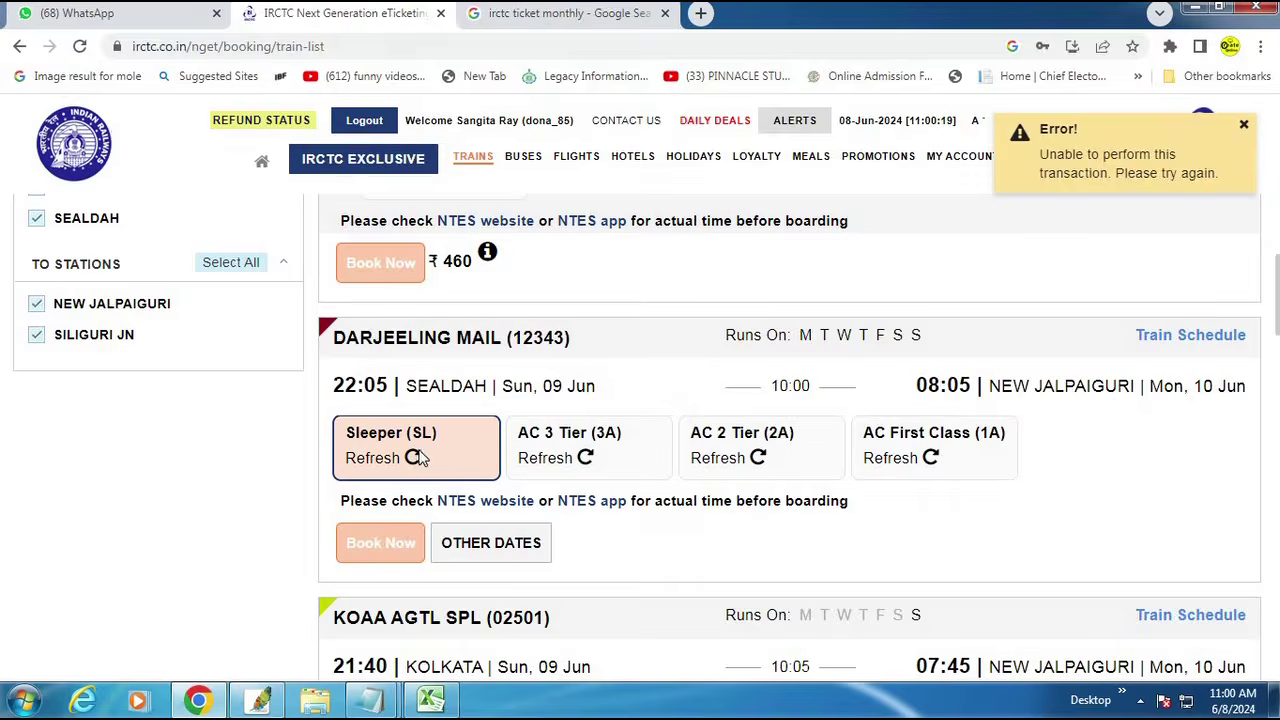
{"action": "left_click", "coordinate": [414, 457]}
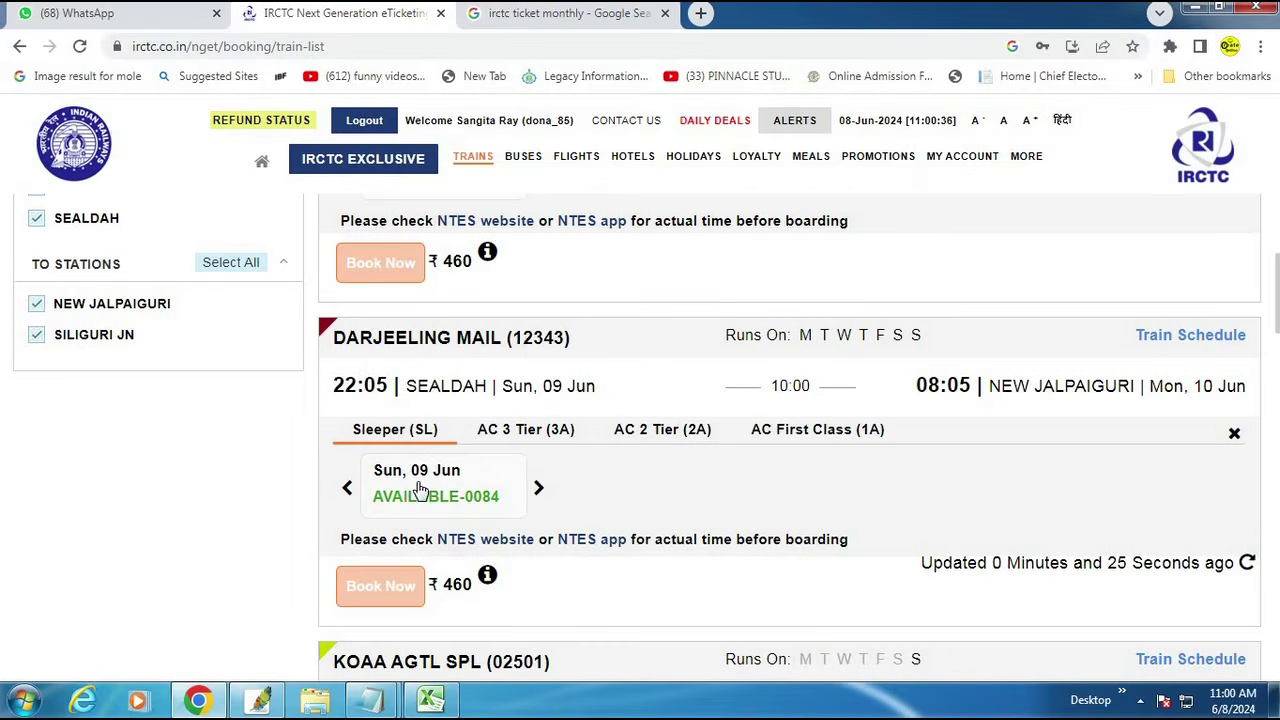
{"action": "left_click", "coordinate": [420, 489]}
{"action": "left_click", "coordinate": [379, 589]}
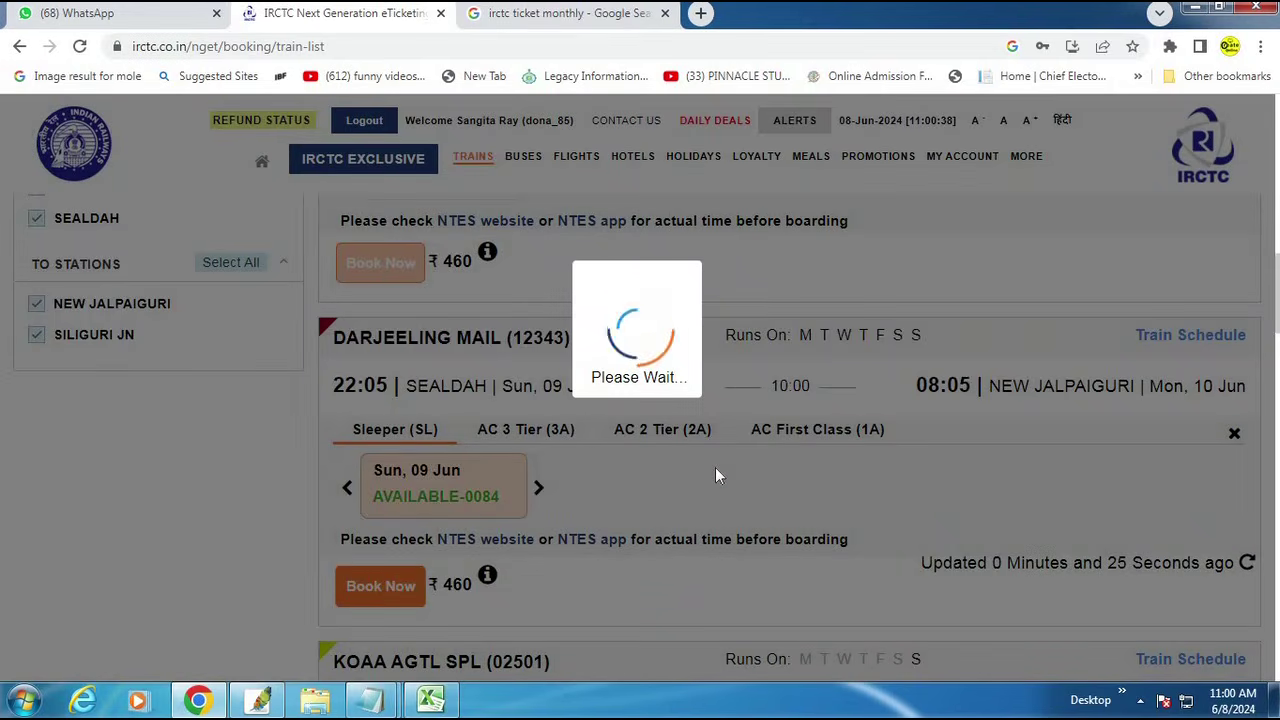
{"action": "scroll", "coordinate": [714, 493], "scroll_direction": "down", "scroll_amount": 1}
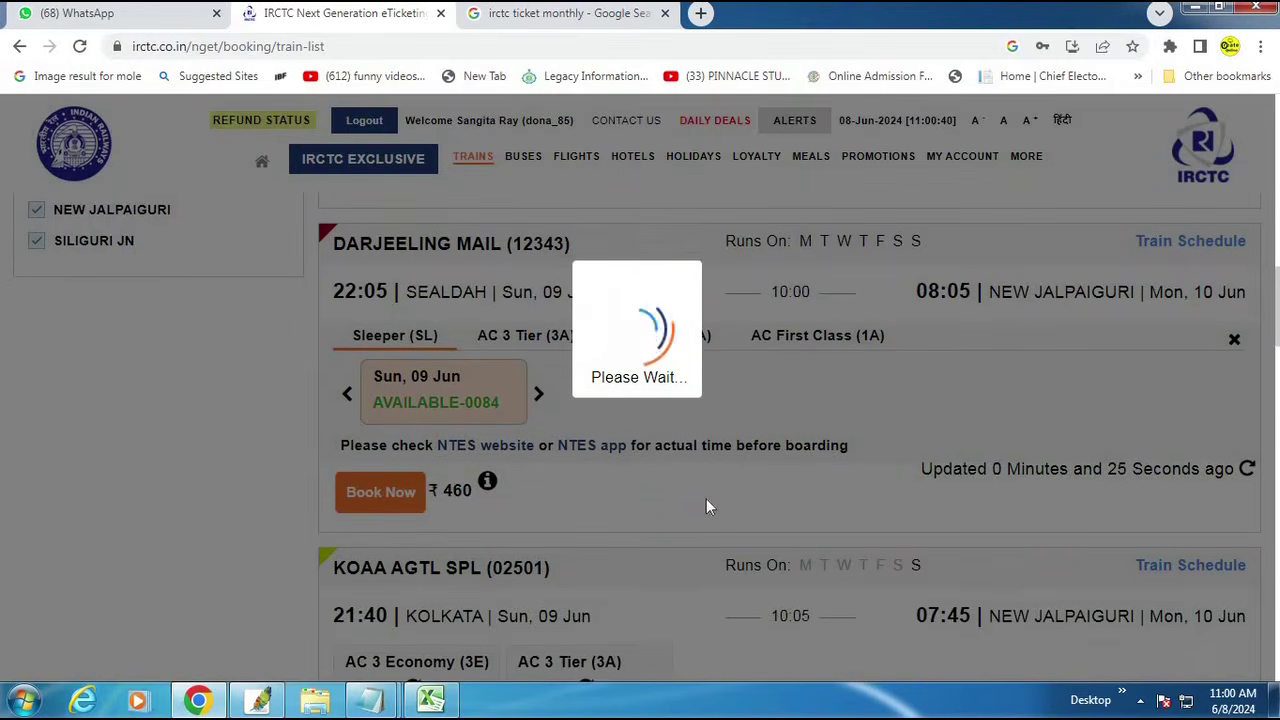
{"action": "scroll", "coordinate": [706, 500], "scroll_direction": "down", "scroll_amount": 1}
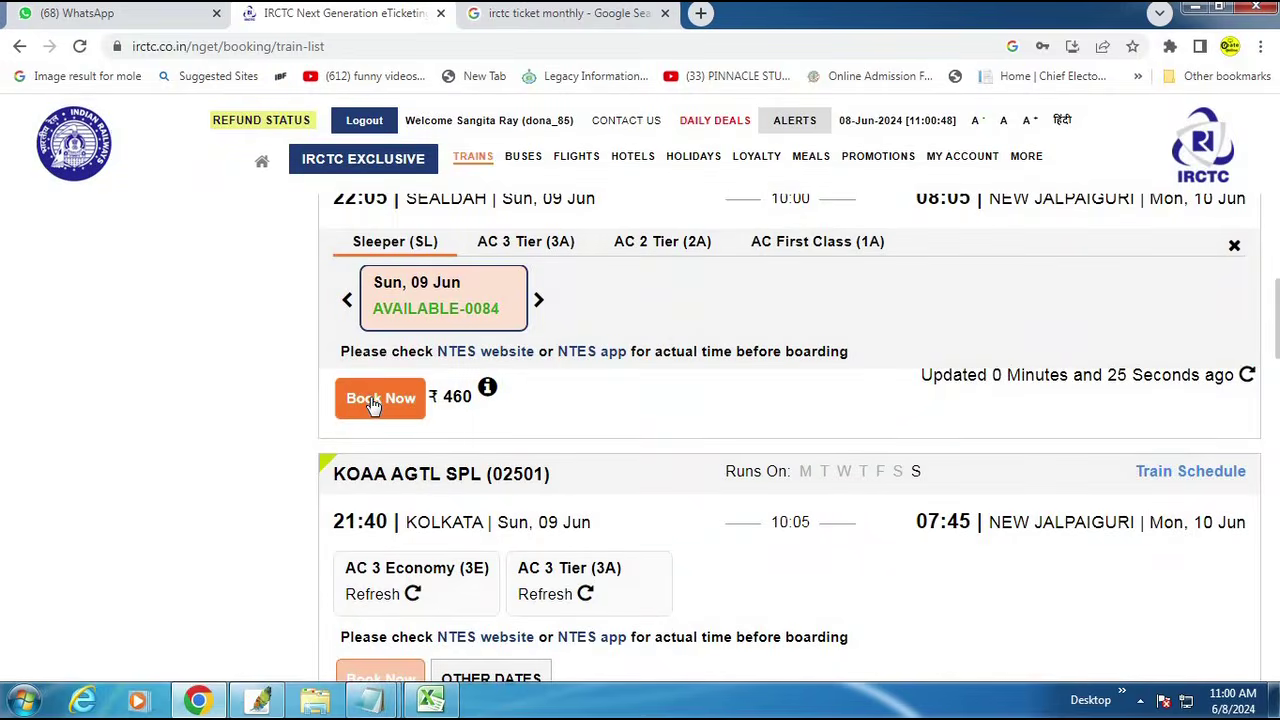
{"action": "left_click", "coordinate": [374, 400]}
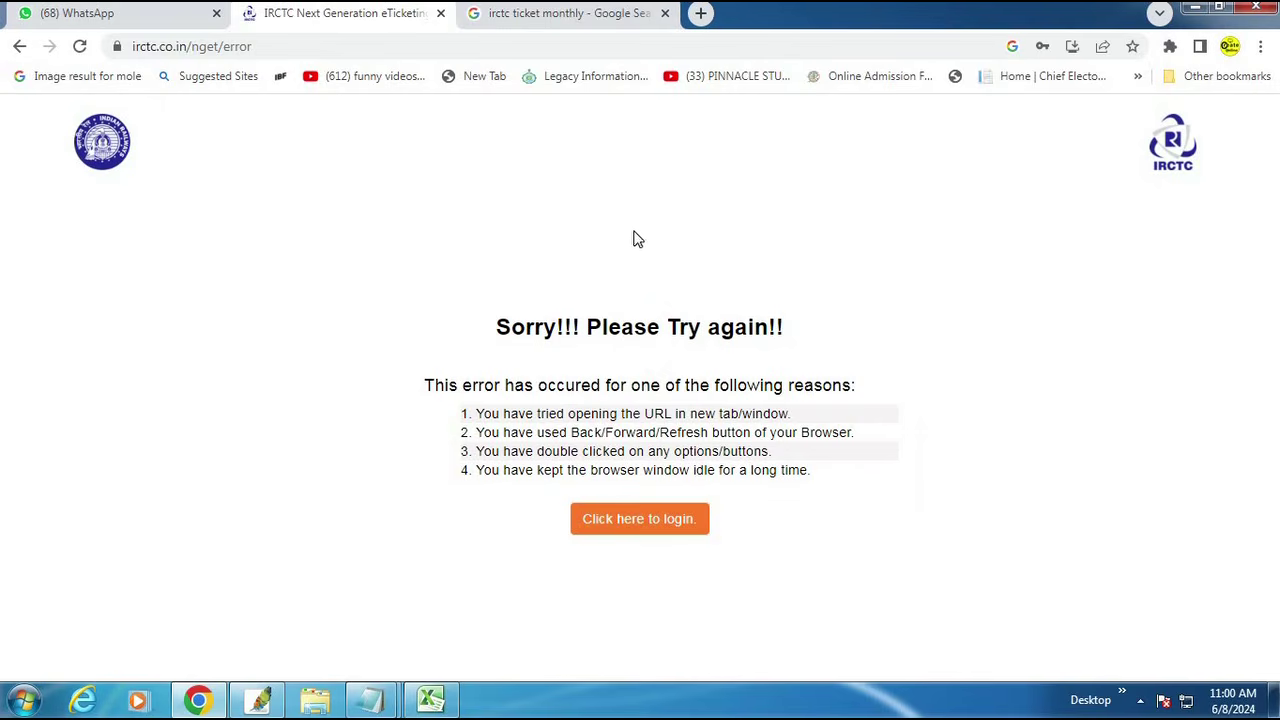
Step: Return to IRCTC through a Google search for irctc, log in and close AskDISHA
{"action": "left_click", "coordinate": [278, 46]}
{"action": "type", "text": "www."}
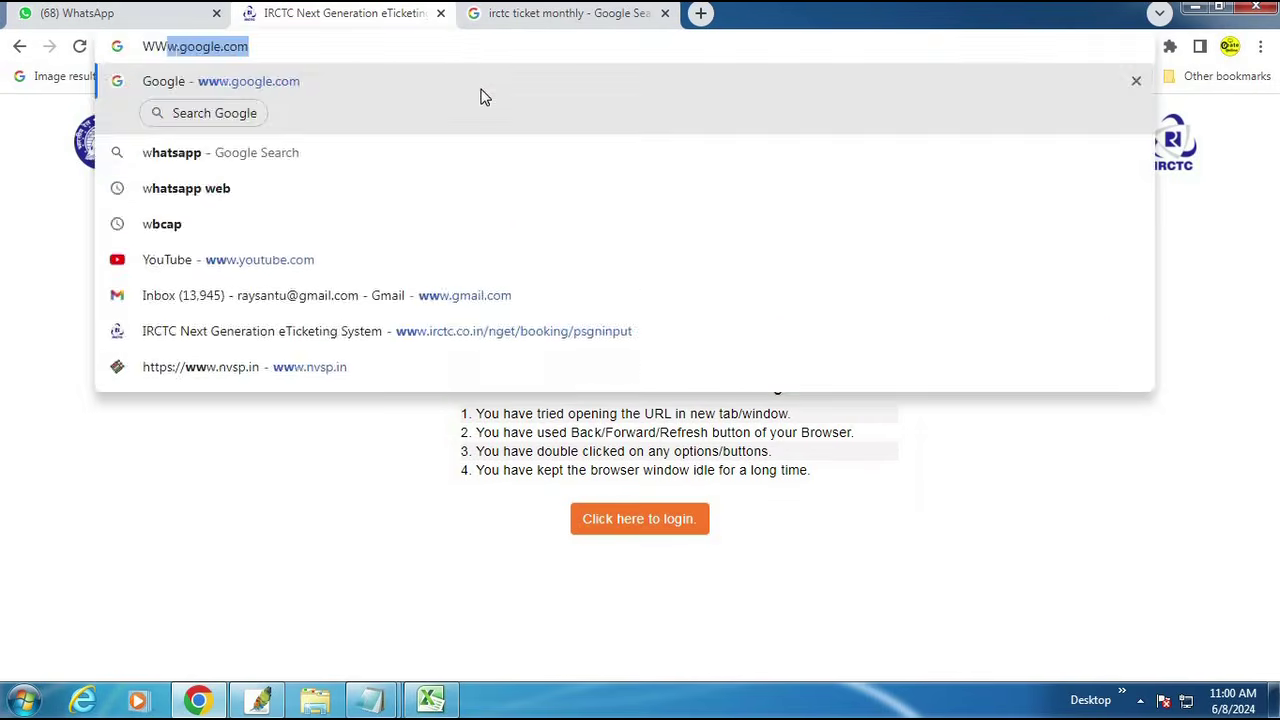
{"action": "key", "text": "Return"}
{"action": "type", "text": "irctc"}
{"action": "key", "text": "Return"}
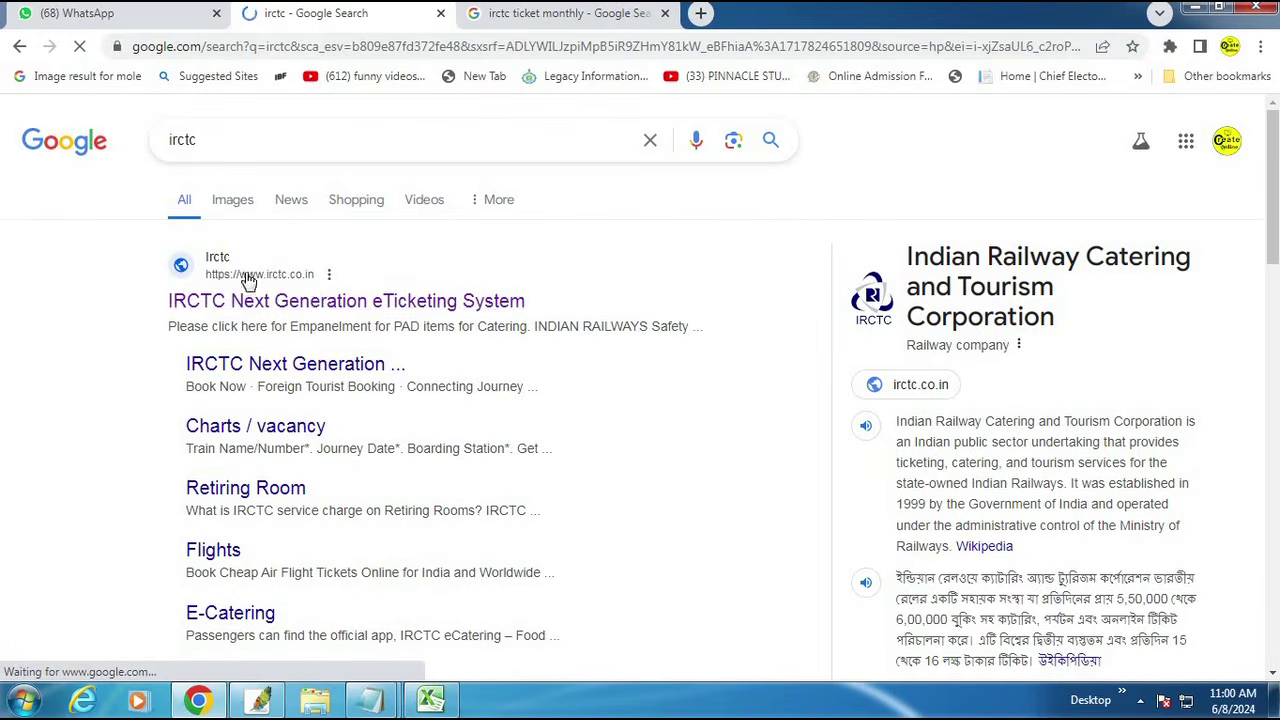
{"action": "left_click", "coordinate": [405, 365]}
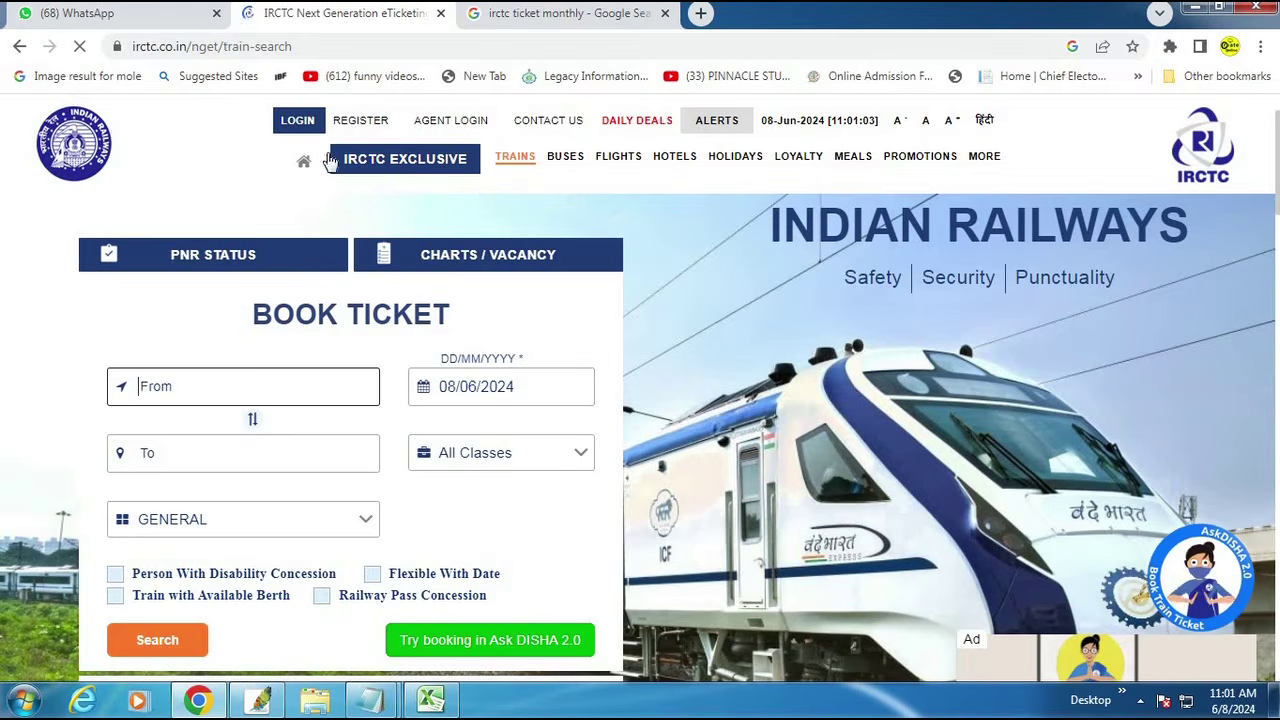
{"action": "left_click", "coordinate": [297, 120]}
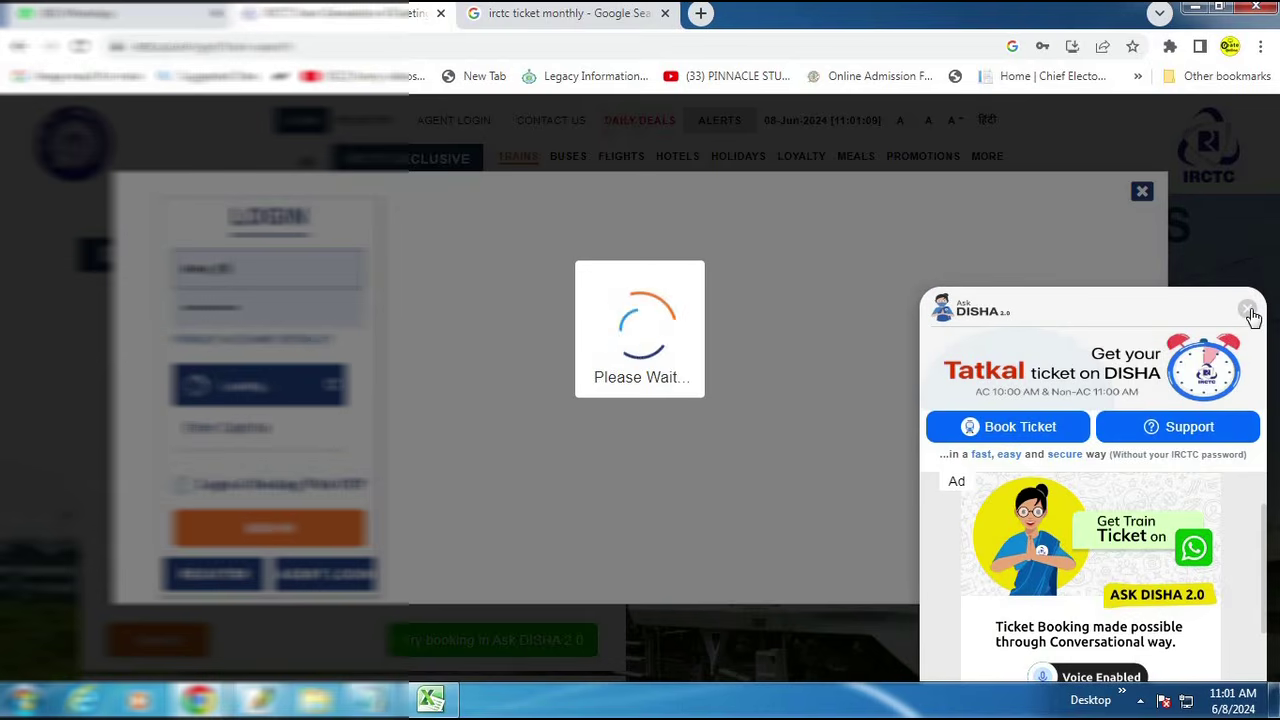
{"action": "left_click", "coordinate": [1247, 309]}
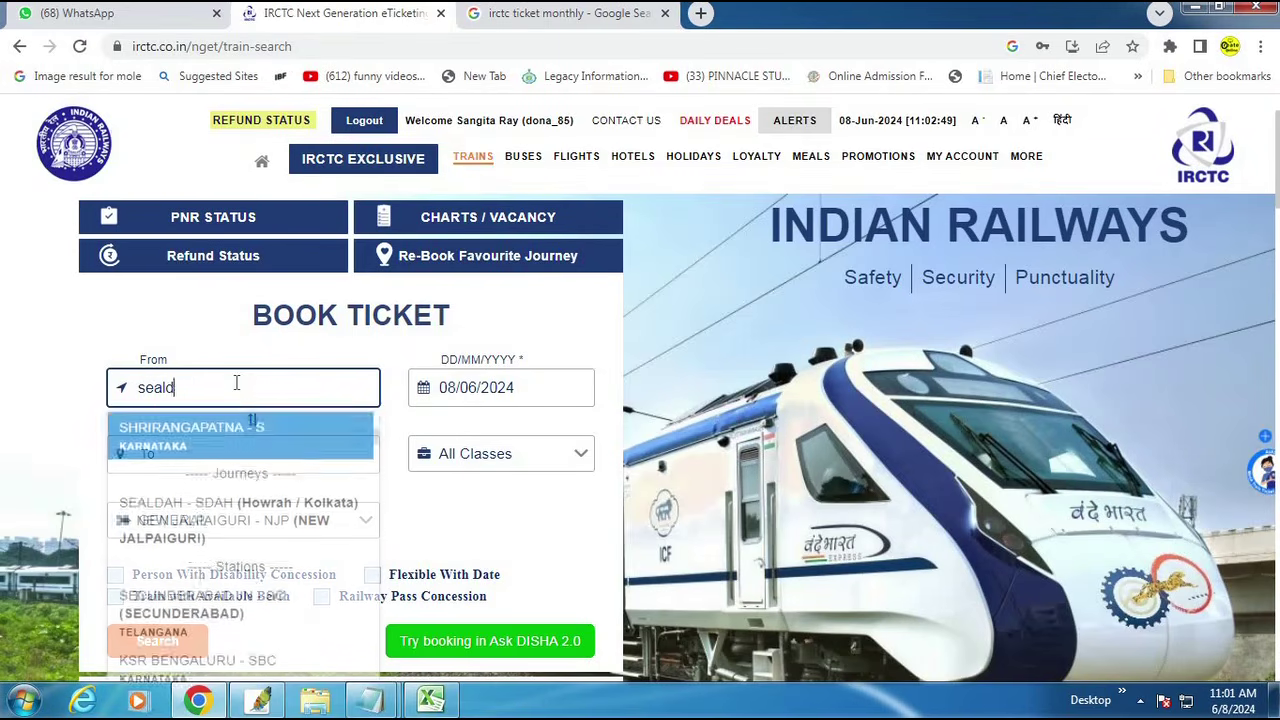
Step: Pick the SEALDAH to NEW JALPAIGURI journey, date 9 June and TATKAL quota
{"action": "type", "text": "ah"}
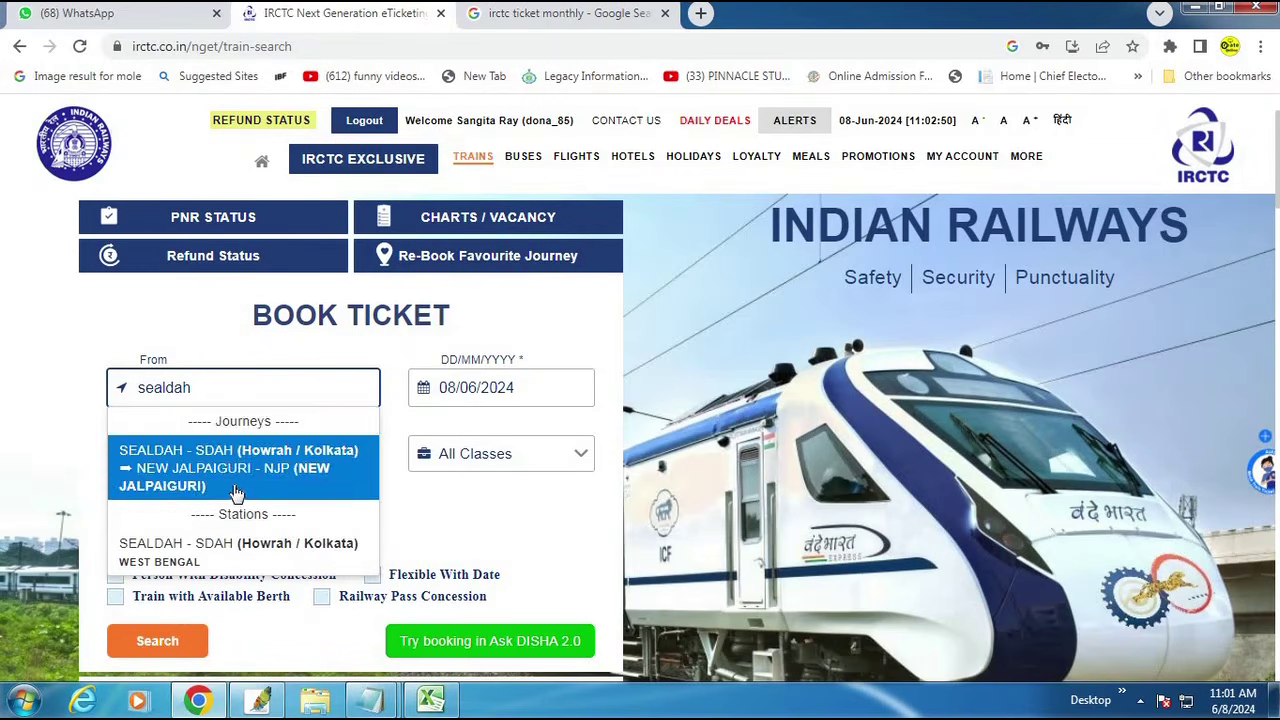
{"action": "left_click", "coordinate": [237, 484]}
{"action": "left_click", "coordinate": [440, 598]}
{"action": "left_click", "coordinate": [201, 528]}
{"action": "scroll", "coordinate": [157, 429], "scroll_direction": "down", "scroll_amount": 3}
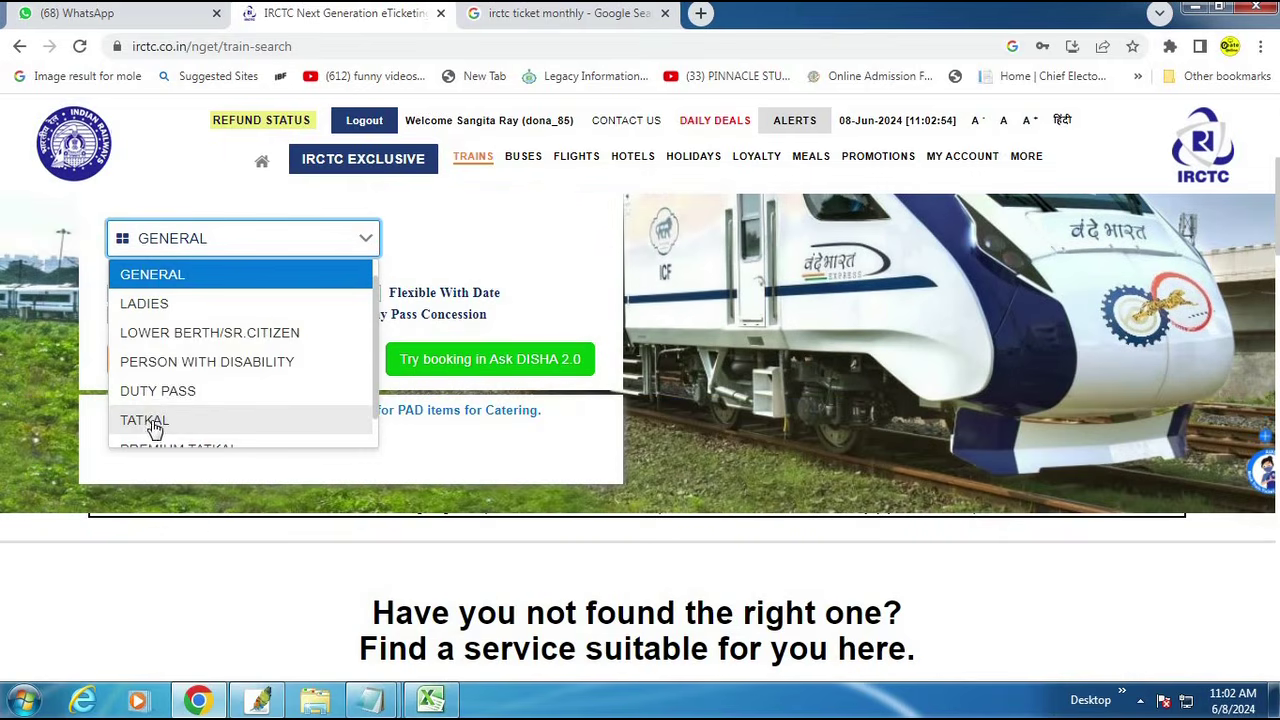
{"action": "left_click", "coordinate": [157, 420]}
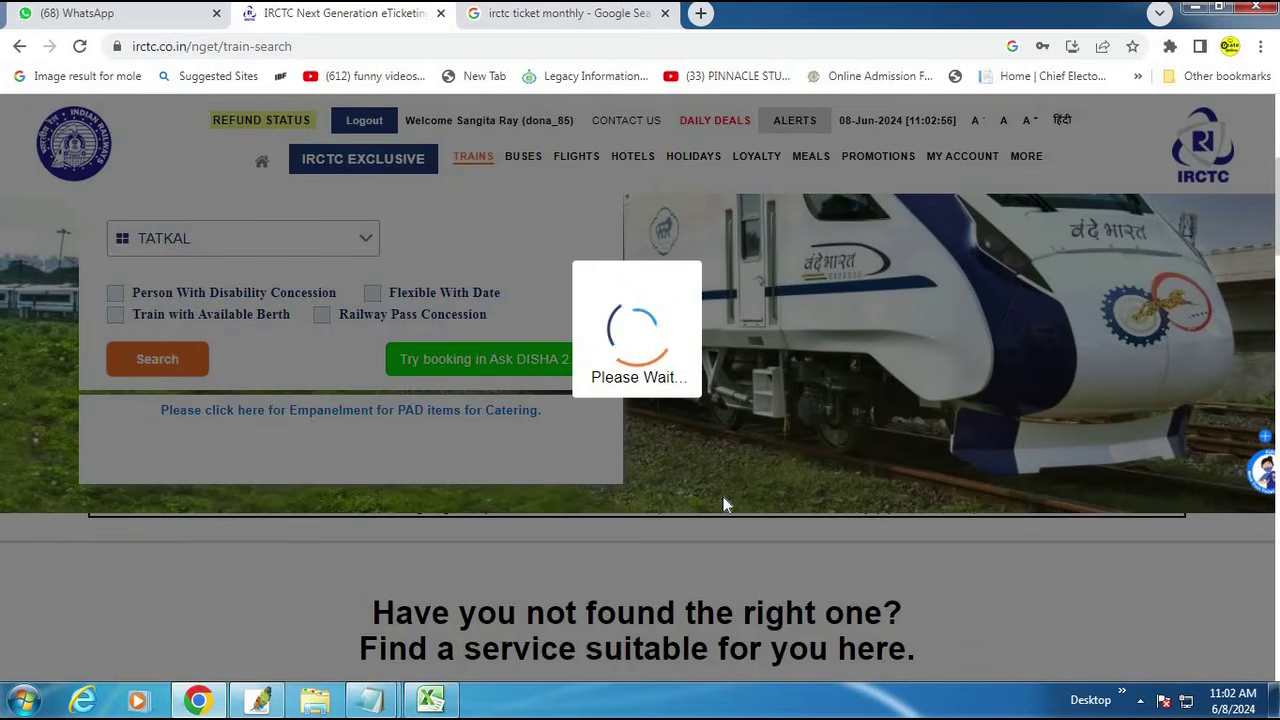
Step: Try booking Darjeeling Mail Sleeper for Sun, 09 Jun, then dismiss the error message
{"action": "scroll", "coordinate": [735, 495], "scroll_direction": "up", "scroll_amount": 1}
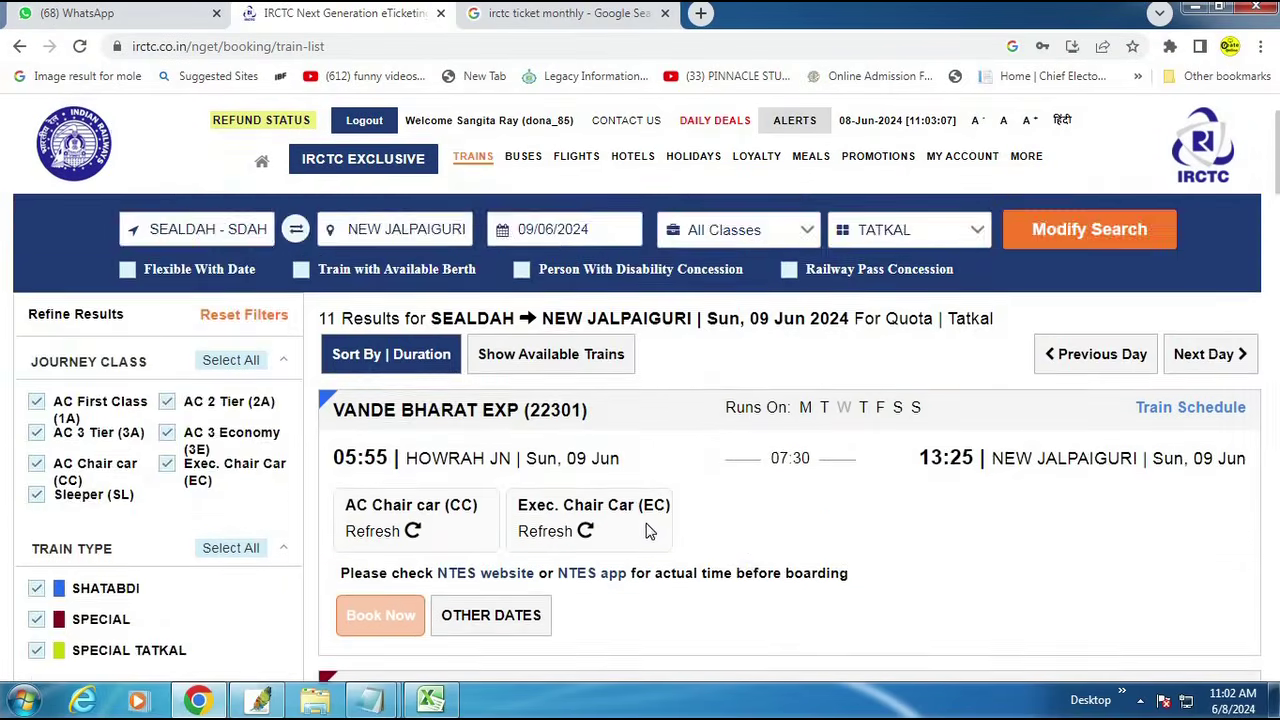
{"action": "scroll", "coordinate": [423, 350], "scroll_direction": "down", "scroll_amount": 5}
{"action": "scroll", "coordinate": [426, 488], "scroll_direction": "down", "scroll_amount": 5}
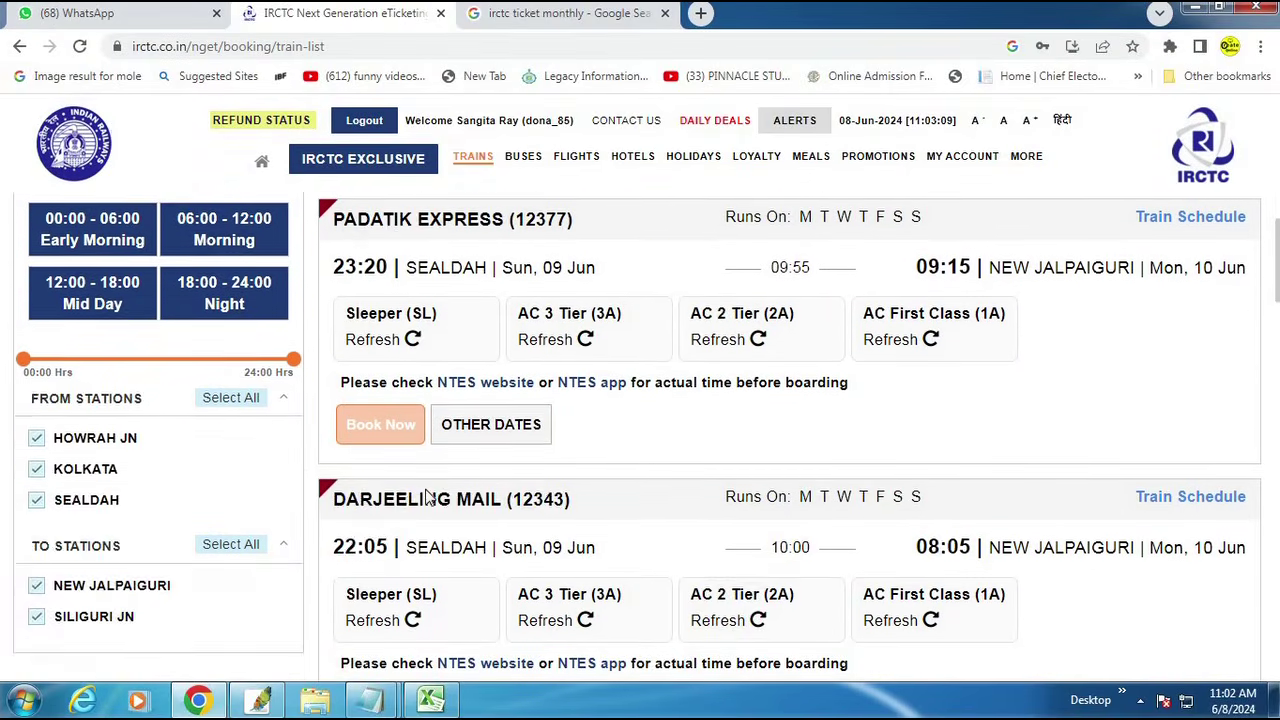
{"action": "left_click", "coordinate": [454, 442]}
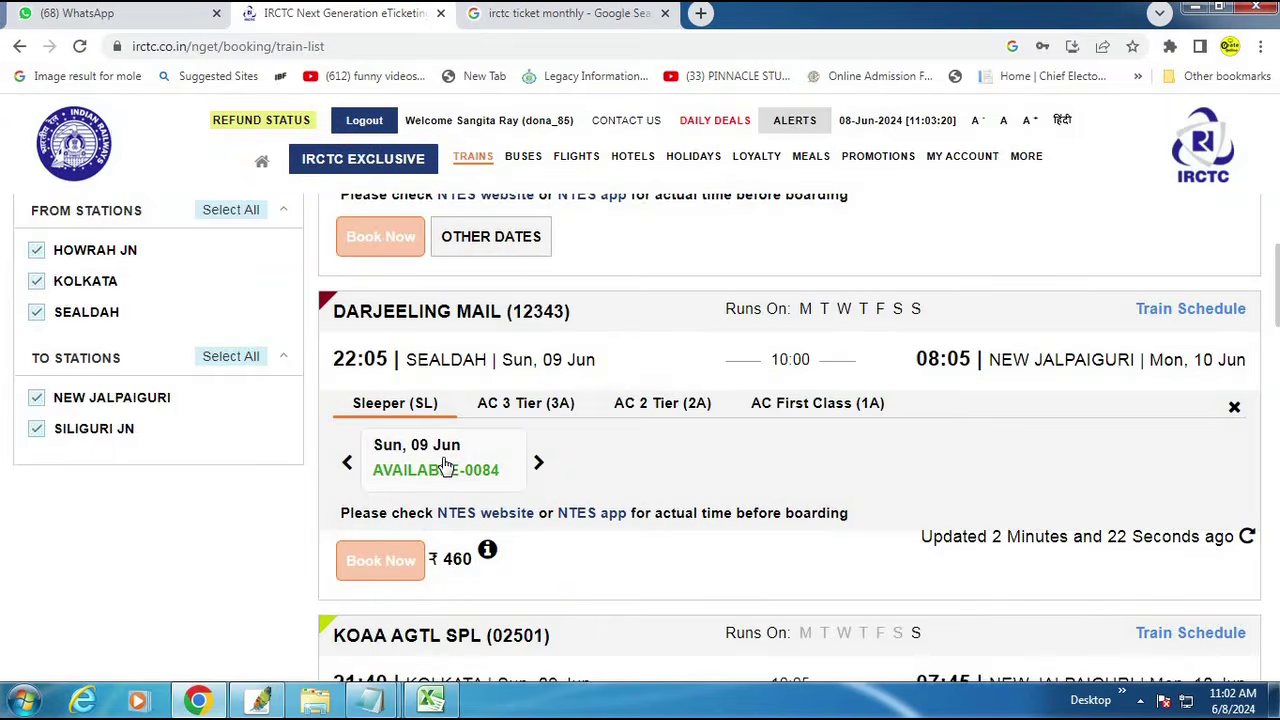
{"action": "left_click", "coordinate": [446, 467]}
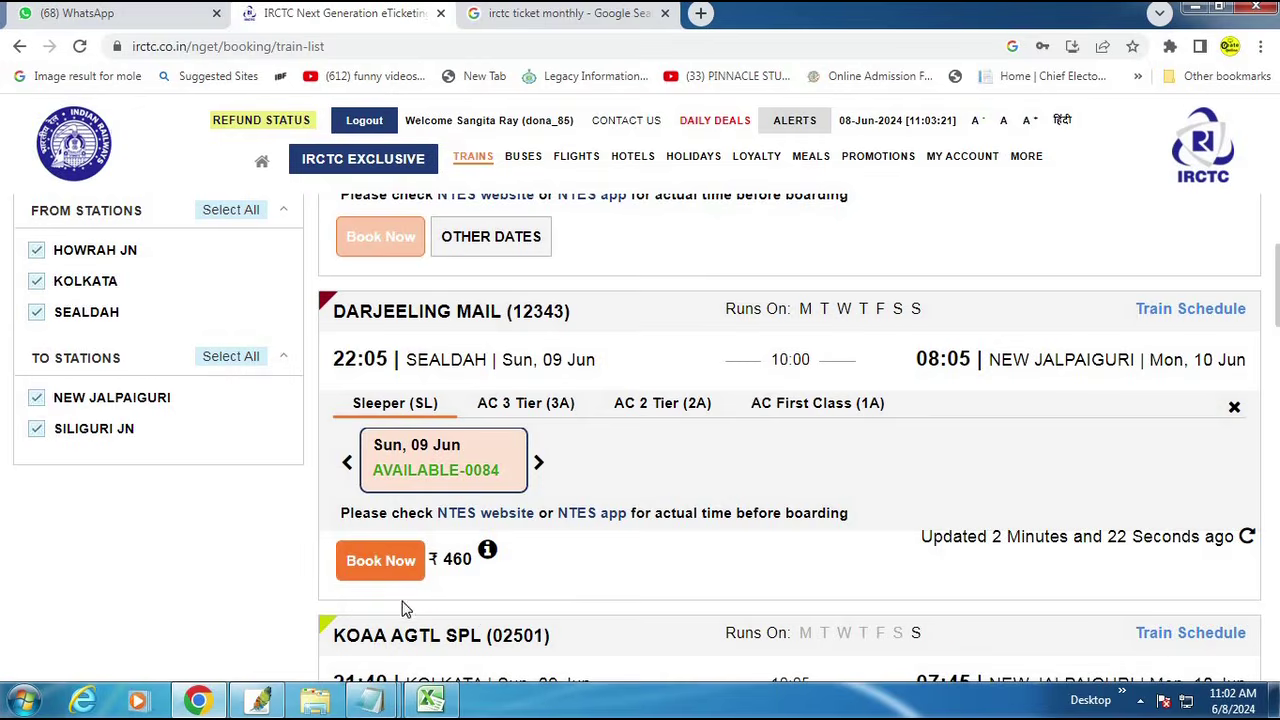
{"action": "left_click", "coordinate": [372, 572]}
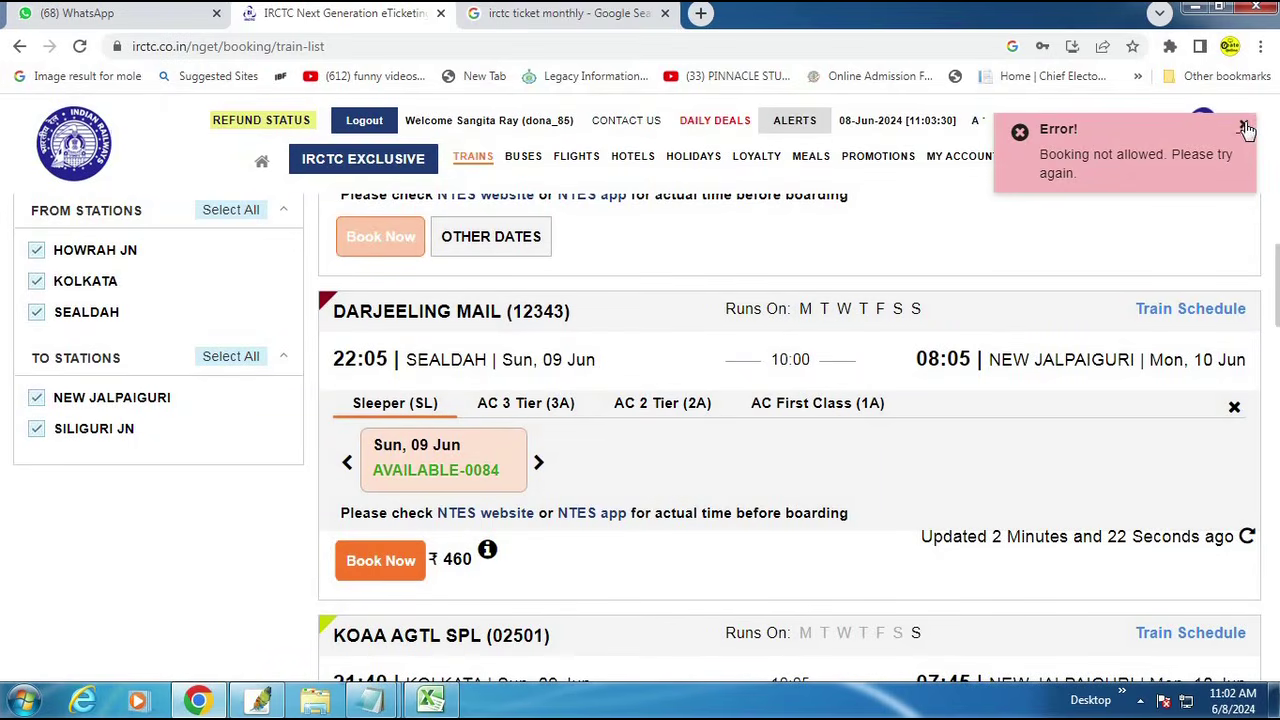
{"action": "left_click", "coordinate": [1243, 128]}
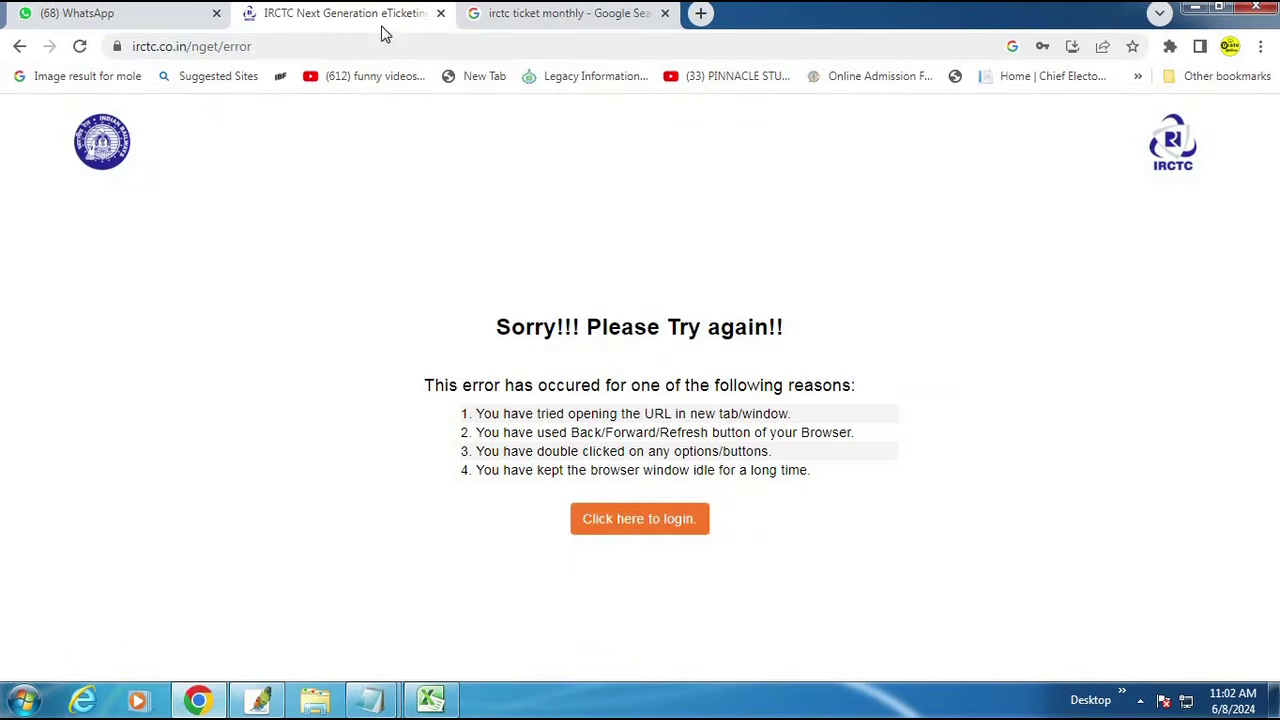
Step: Reopen the IRCTC site through a Google search for irctc
{"action": "left_click", "coordinate": [291, 42]}
{"action": "type", "text": "www."}
{"action": "key", "text": "Return"}
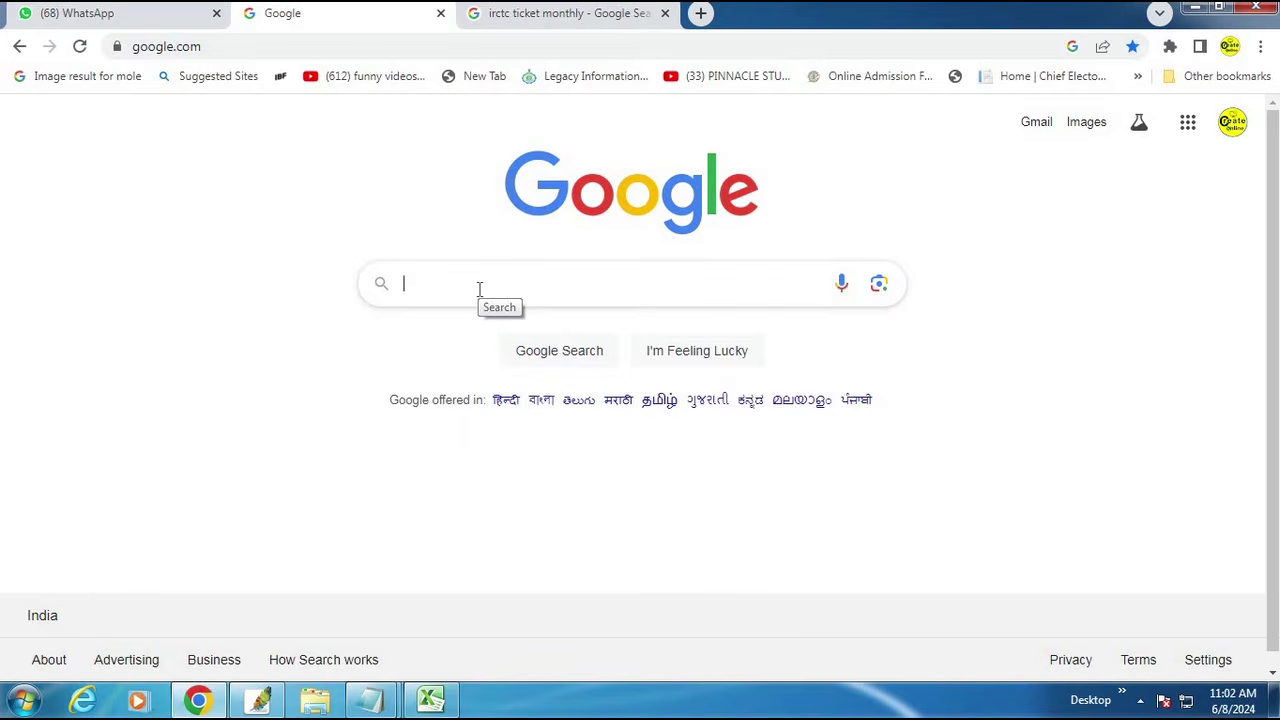
{"action": "type", "text": "irctc"}
{"action": "key", "text": "Return"}
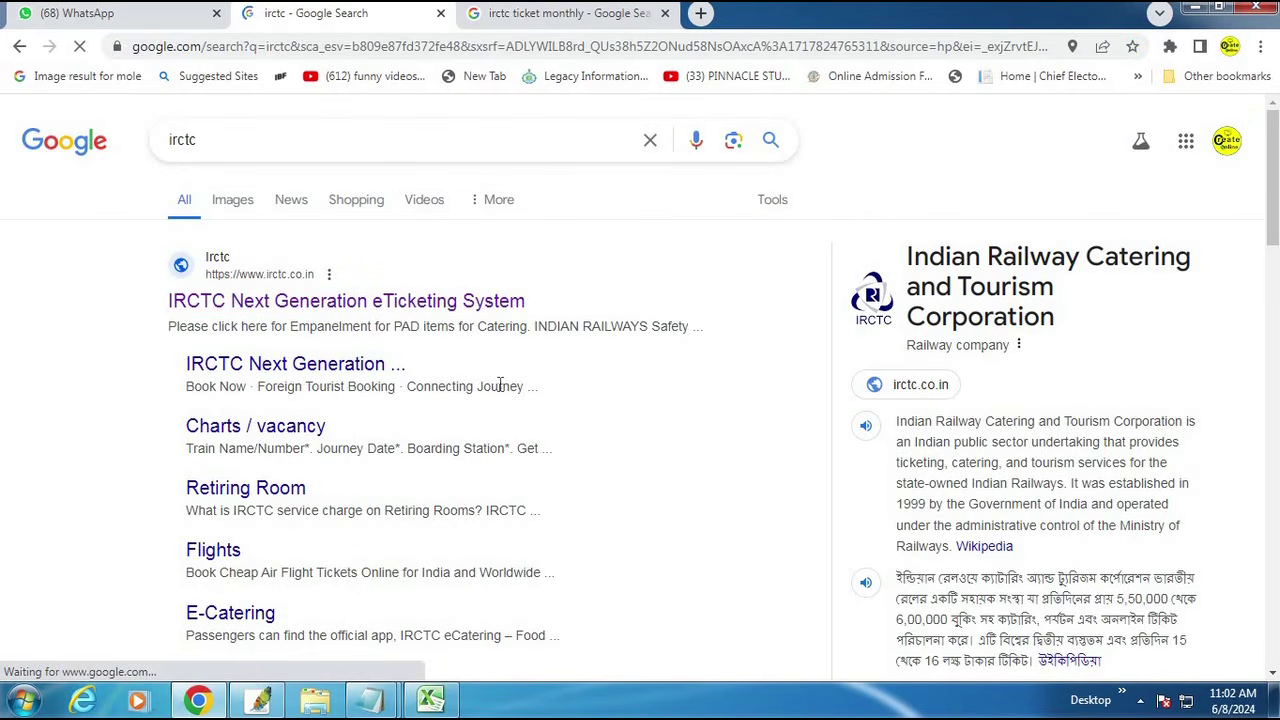
{"action": "left_click", "coordinate": [408, 364]}
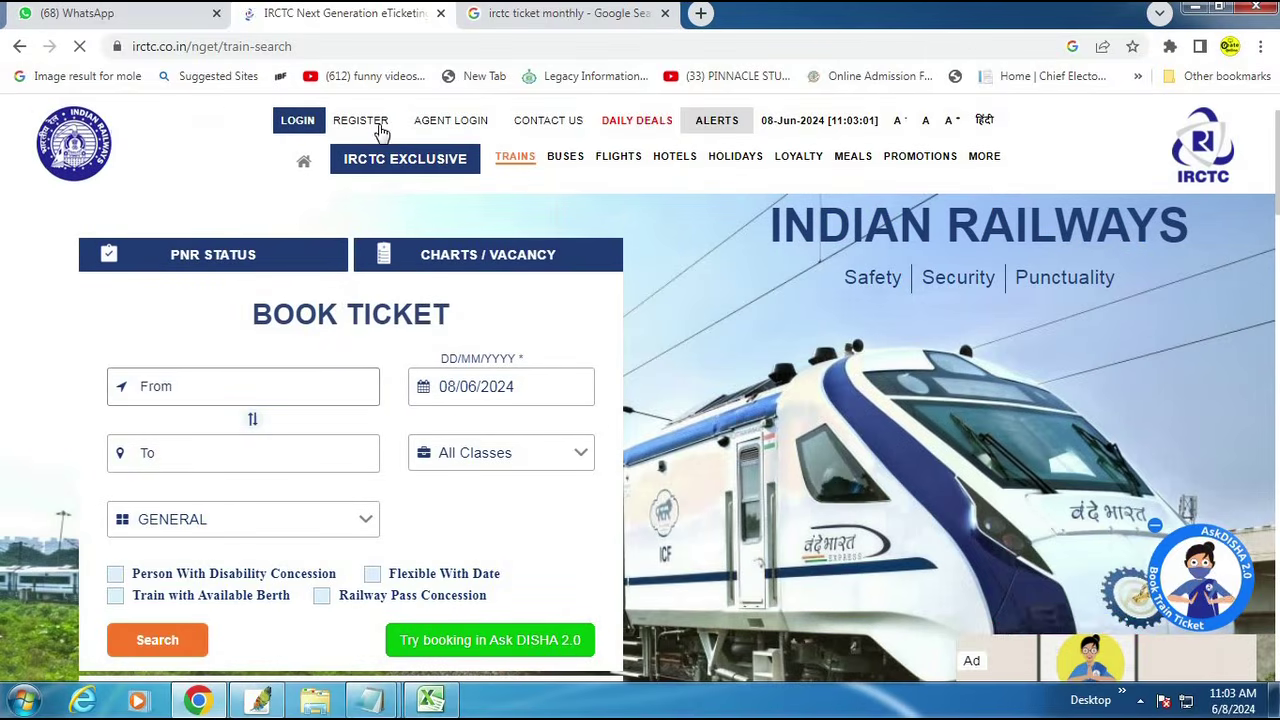
Step: Log in again with the saved credentials and select the From field
{"action": "left_click", "coordinate": [297, 120]}
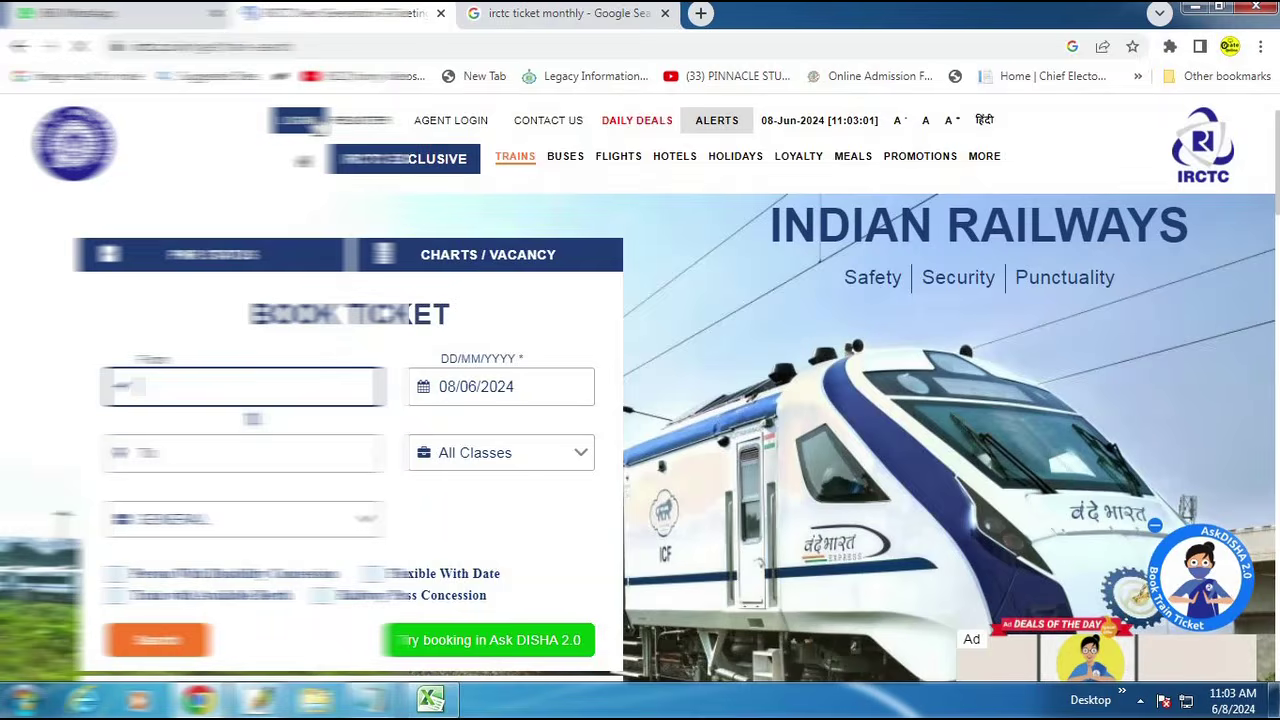
{"action": "left_click", "coordinate": [297, 120]}
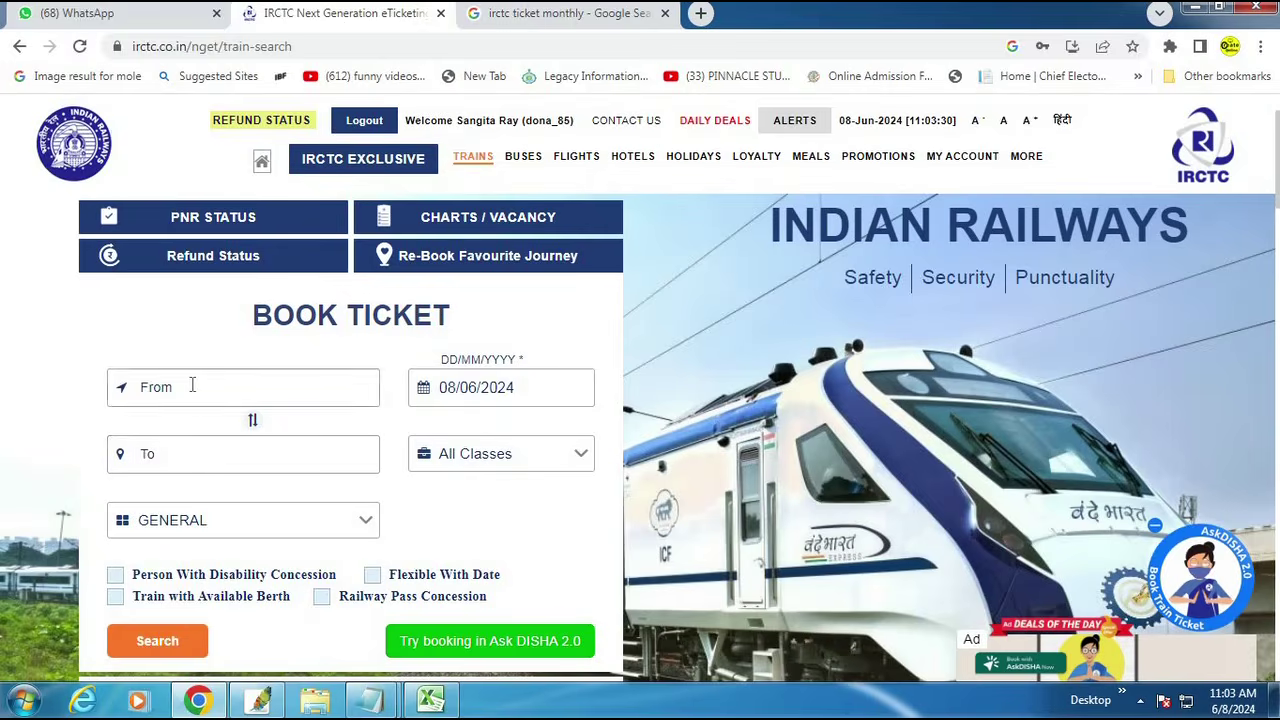
{"action": "left_click", "coordinate": [192, 386]}
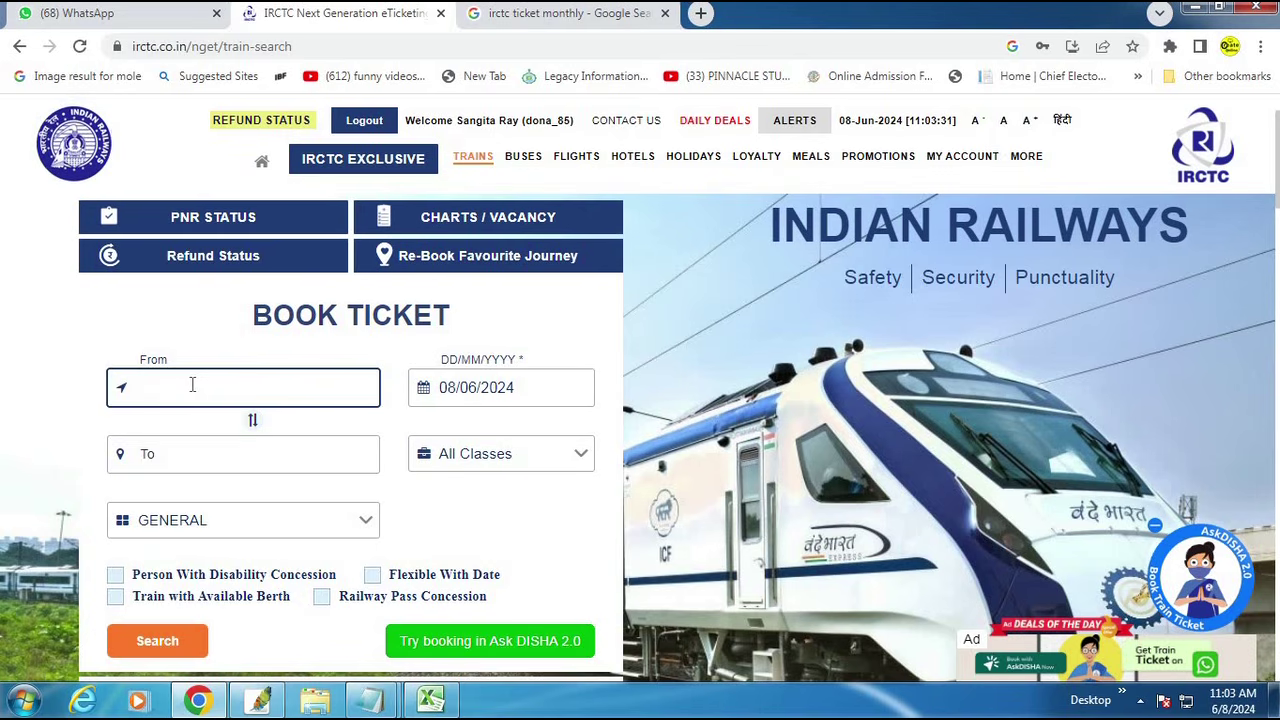
Step: Search TATKAL trains from SEALDAH to NEW JALPAIGURI for 9 June
{"action": "type", "text": "sealdah"}
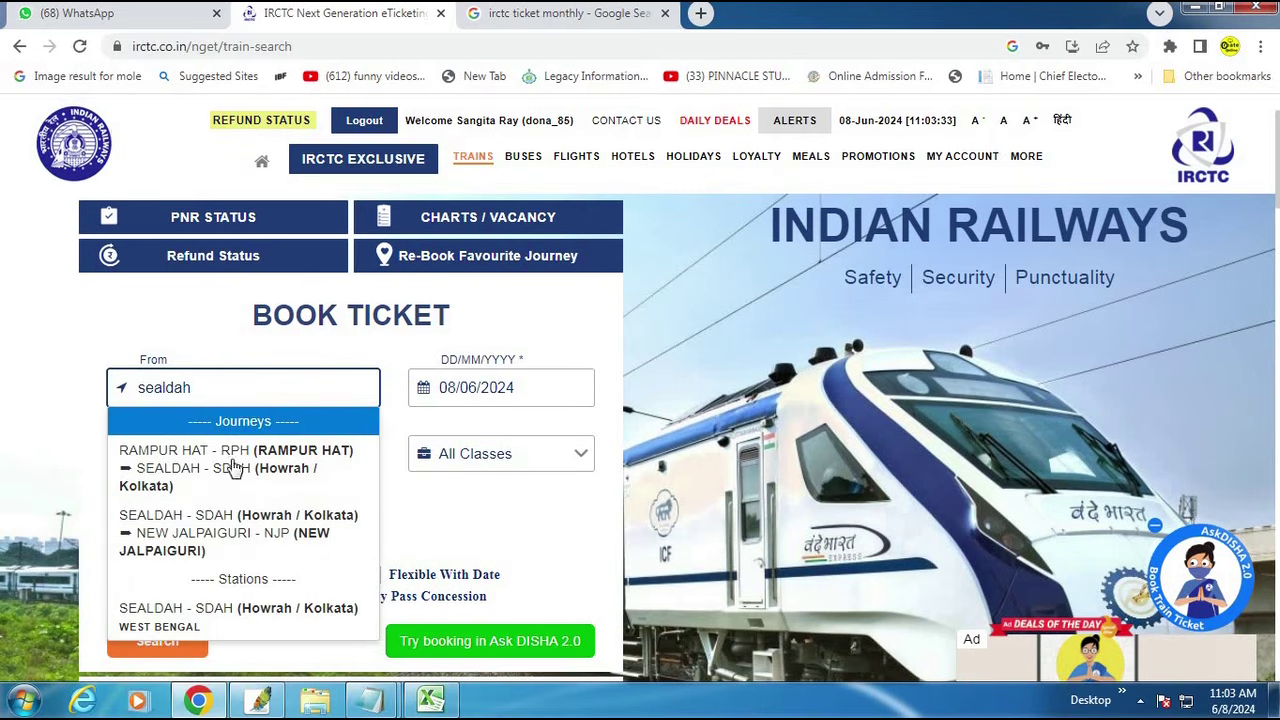
{"action": "left_click", "coordinate": [210, 532]}
{"action": "left_click", "coordinate": [513, 395]}
{"action": "scroll", "coordinate": [500, 420], "scroll_direction": "down", "scroll_amount": 2}
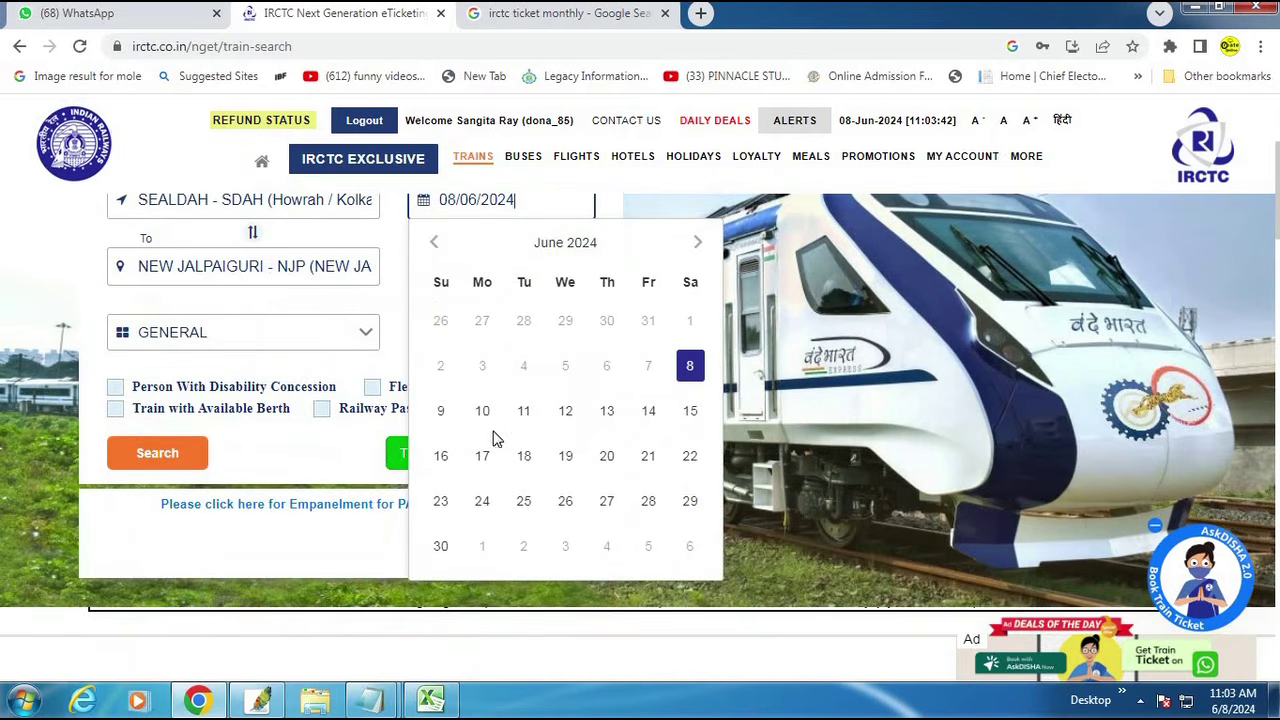
{"action": "left_click", "coordinate": [440, 415]}
{"action": "left_click", "coordinate": [183, 349]}
{"action": "left_click", "coordinate": [145, 513]}
{"action": "left_click", "coordinate": [160, 455]}
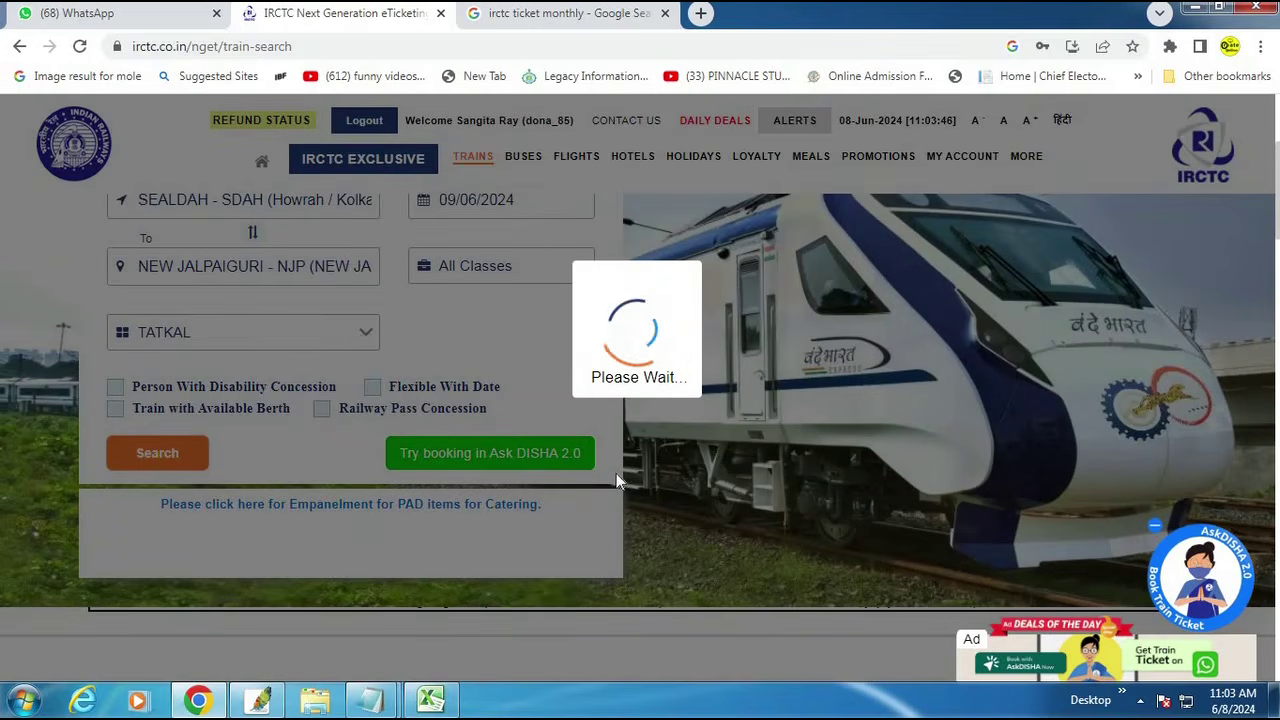
Step: Check Sleeper availability on Padatik Express and Darjeeling Mail, then book Darjeeling Mail
{"action": "scroll", "coordinate": [420, 450], "scroll_direction": "down", "scroll_amount": 4}
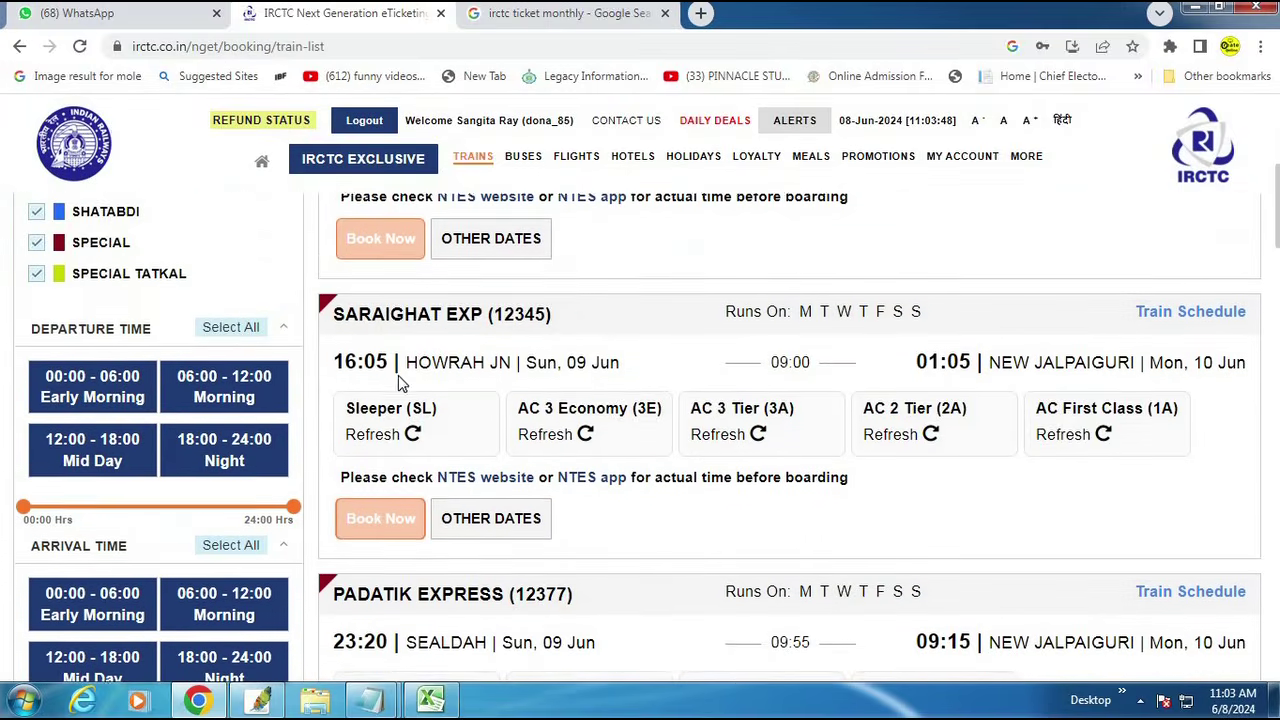
{"action": "scroll", "coordinate": [398, 375], "scroll_direction": "down", "scroll_amount": 2}
{"action": "left_click", "coordinate": [413, 527]}
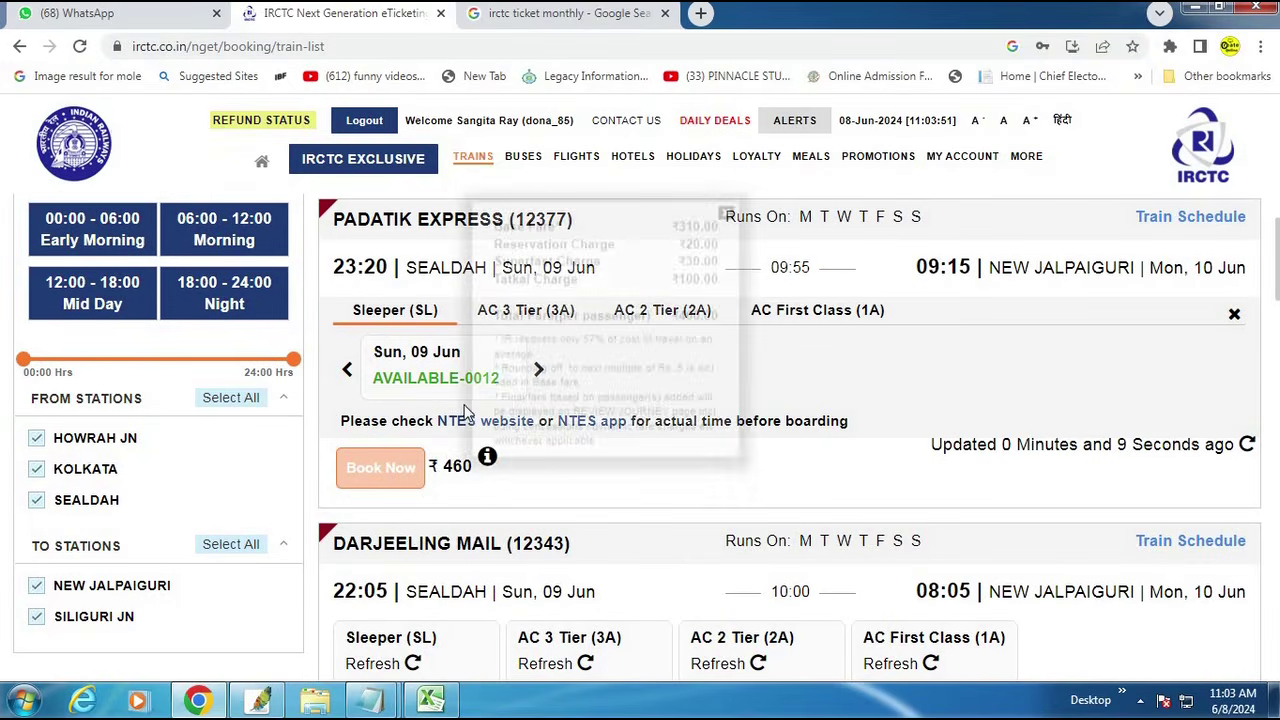
{"action": "scroll", "coordinate": [405, 520], "scroll_direction": "down", "scroll_amount": 1}
{"action": "left_click", "coordinate": [403, 500]}
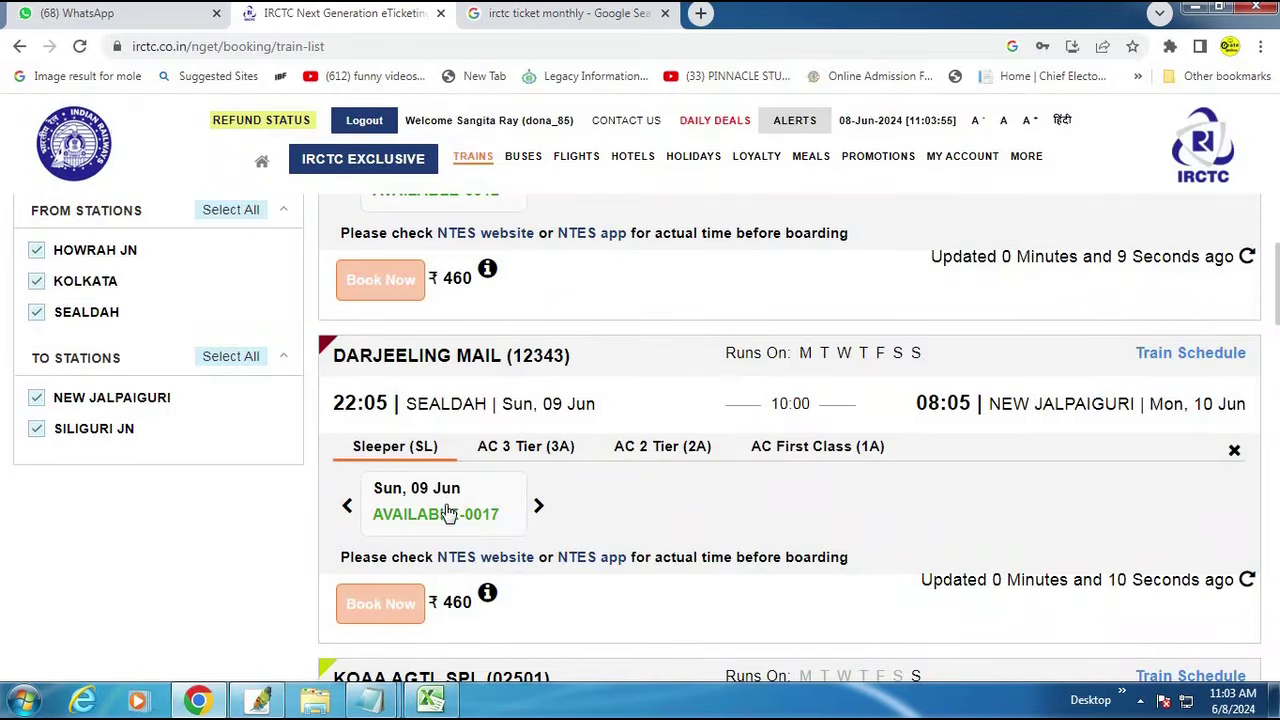
{"action": "left_click", "coordinate": [385, 605]}
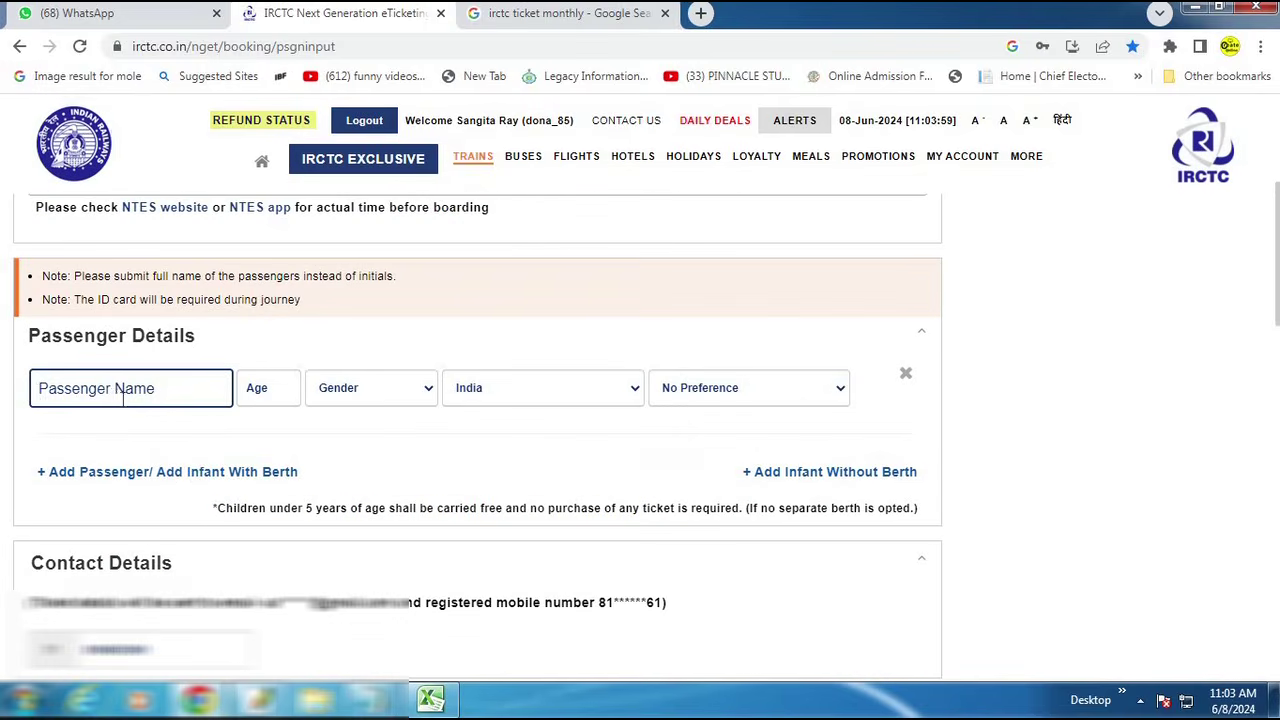
Step: Enter the first passenger: pasted name, age 23, Male, Lower berth
{"action": "mouse_move", "coordinate": [370, 700]}
{"action": "left_click", "coordinate": [270, 390]}
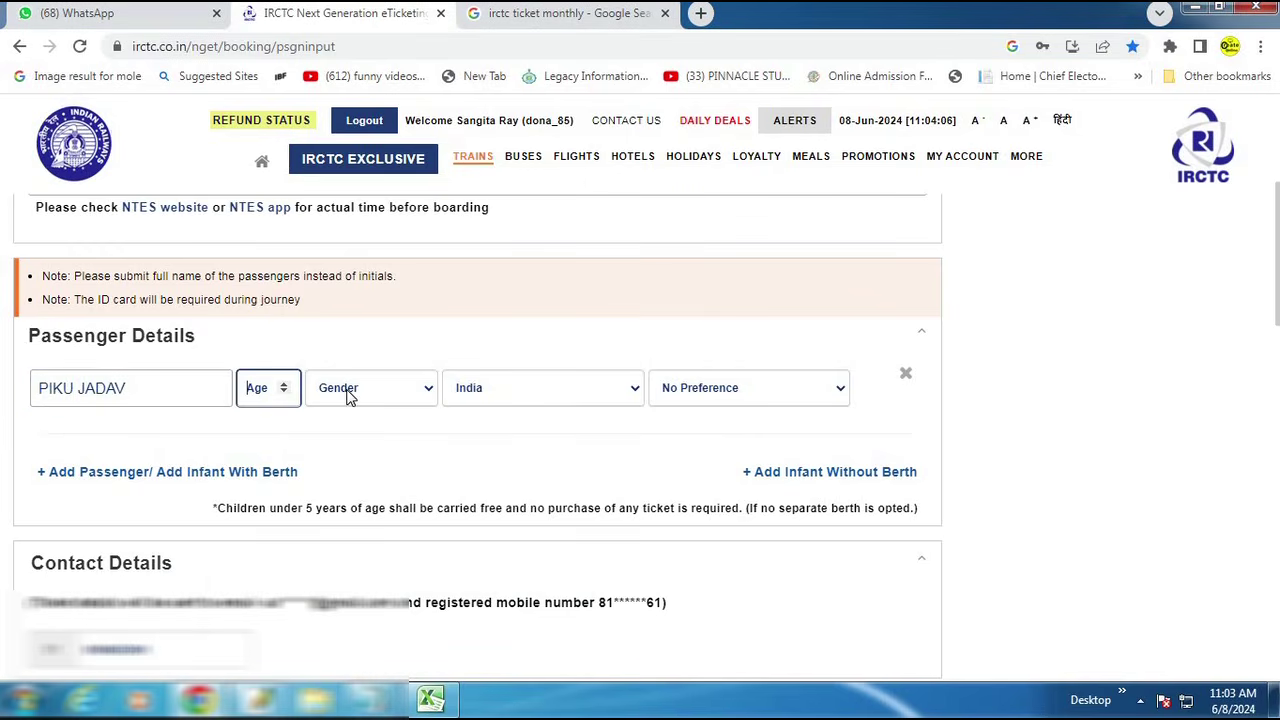
{"action": "type", "text": "23"}
{"action": "left_click", "coordinate": [348, 390]}
{"action": "key", "text": "Return"}
{"action": "left_click", "coordinate": [737, 392]}
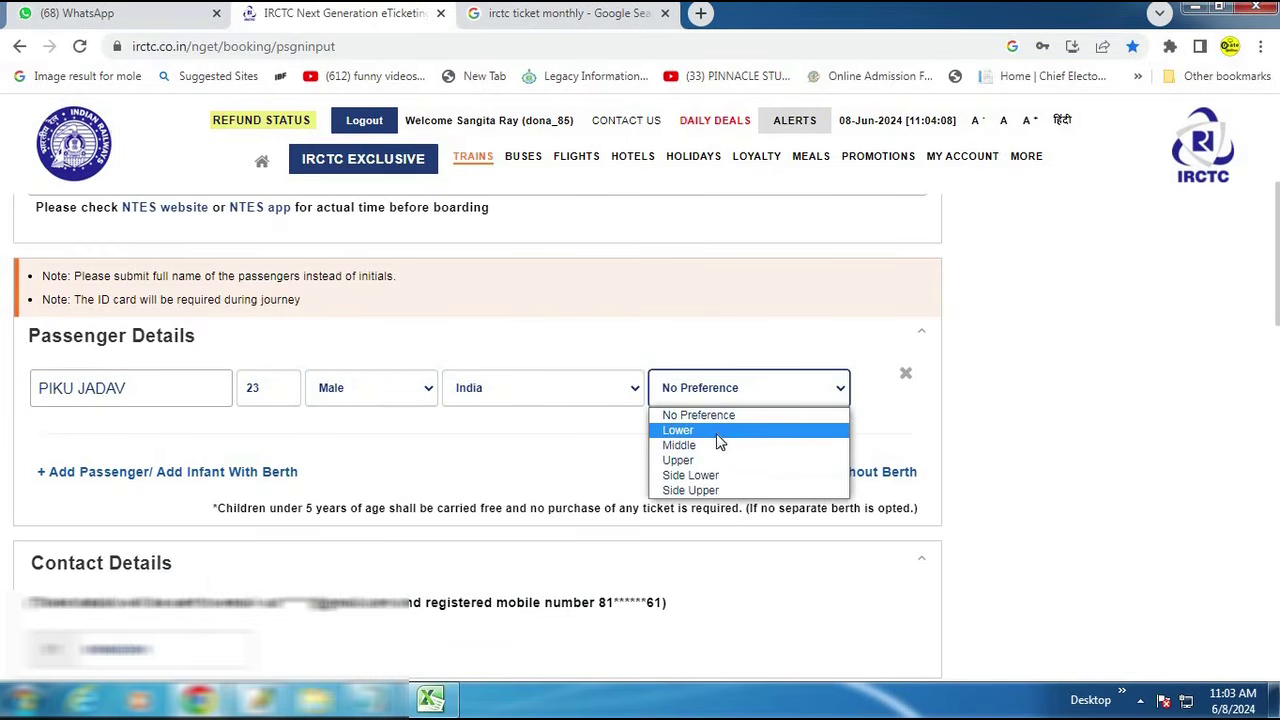
{"action": "key", "text": "Return"}
Step: Copy the second passenger's name from the notes and paste it into a new passenger row
{"action": "mouse_move", "coordinate": [375, 700]}
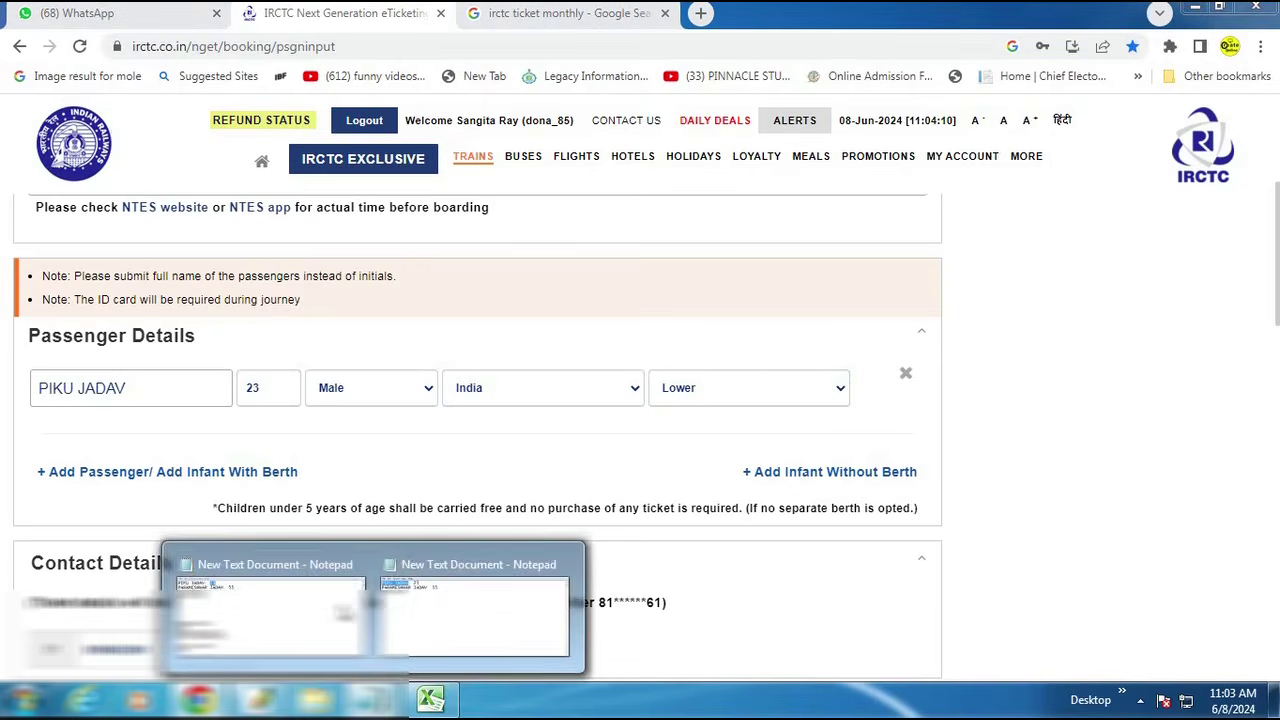
{"action": "left_click", "coordinate": [500, 637]}
{"action": "left_click", "coordinate": [305, 121]}
{"action": "left_click_drag", "start_coordinate": [305, 121], "coordinate": [40, 125]}
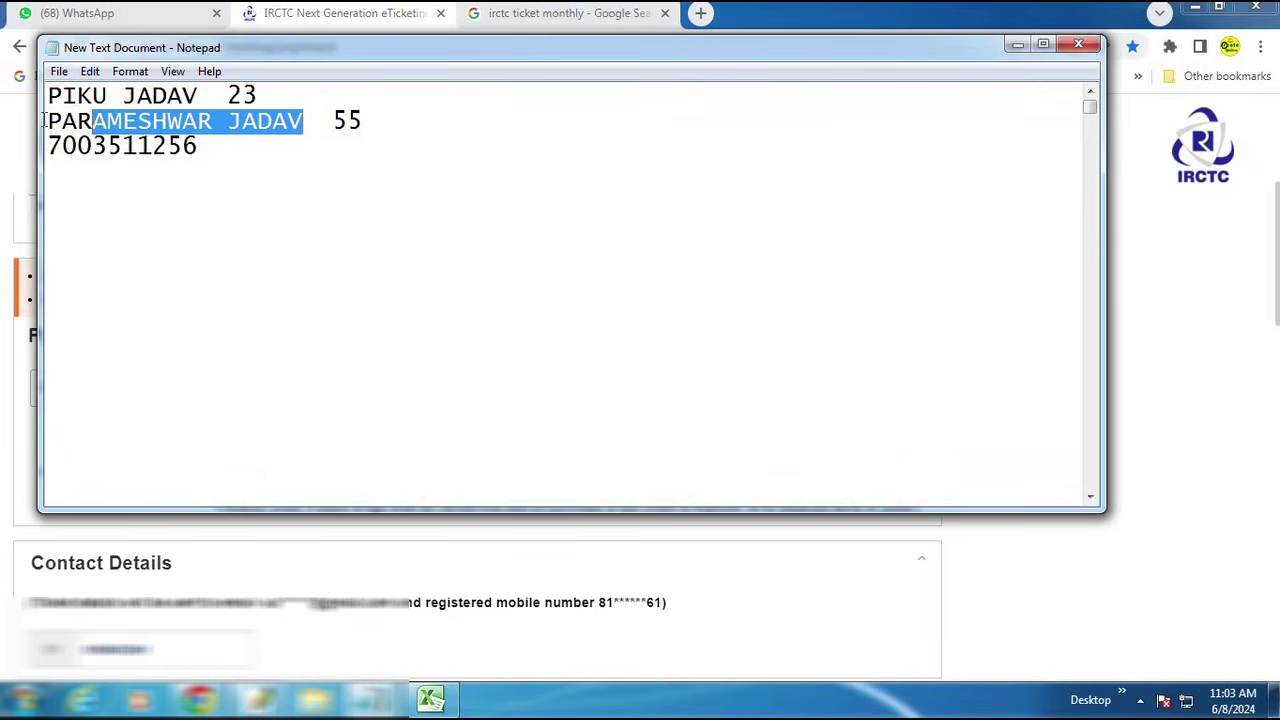
{"action": "left_click_drag", "start_coordinate": [94, 121], "coordinate": [46, 121]}
{"action": "key", "text": "ctrl+c"}
{"action": "left_click", "coordinate": [76, 528]}
{"action": "scroll", "coordinate": [114, 294], "scroll_direction": "down", "scroll_amount": 2}
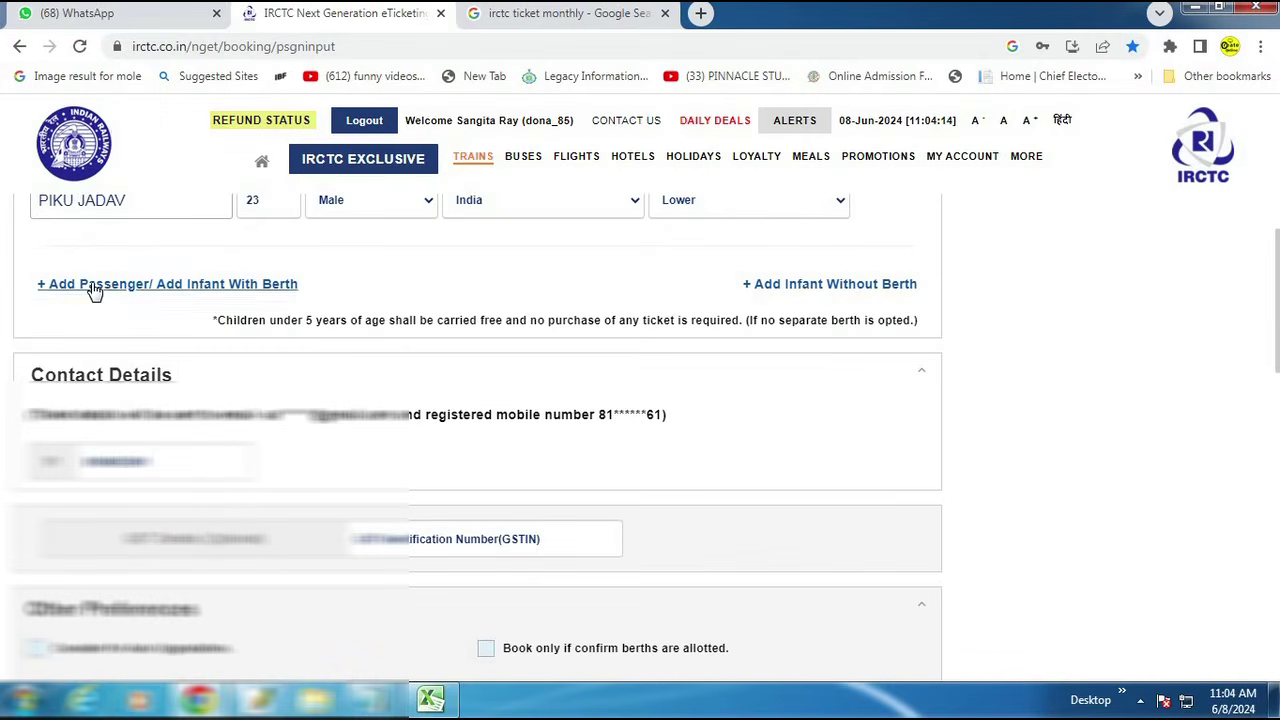
{"action": "left_click", "coordinate": [91, 288]}
{"action": "key", "text": "ctrl+v"}
Step: Give the second passenger age 55, Male, nationality India and Middle berth
{"action": "left_click", "coordinate": [264, 285]}
{"action": "type", "text": "55"}
{"action": "key", "text": "Tab"}
{"action": "left_click", "coordinate": [366, 294]}
{"action": "left_click", "coordinate": [358, 331]}
{"action": "left_click", "coordinate": [522, 279]}
{"action": "left_click", "coordinate": [770, 292]}
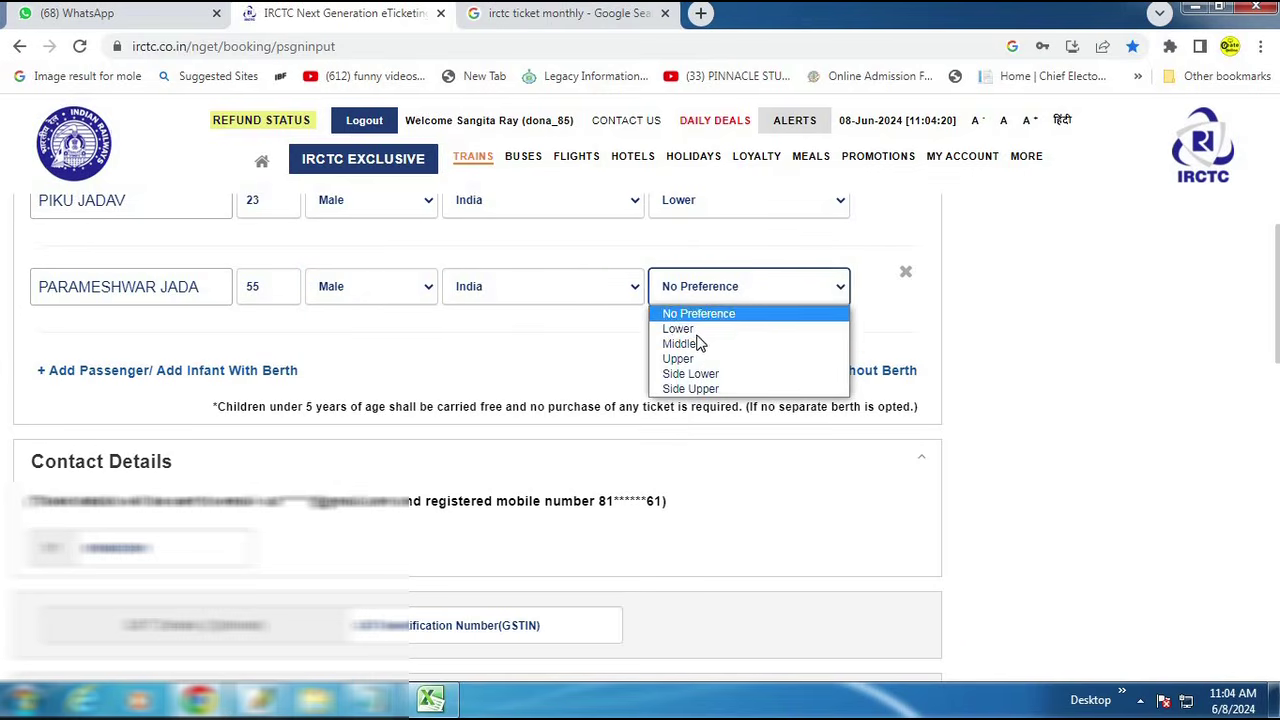
{"action": "left_click", "coordinate": [688, 343]}
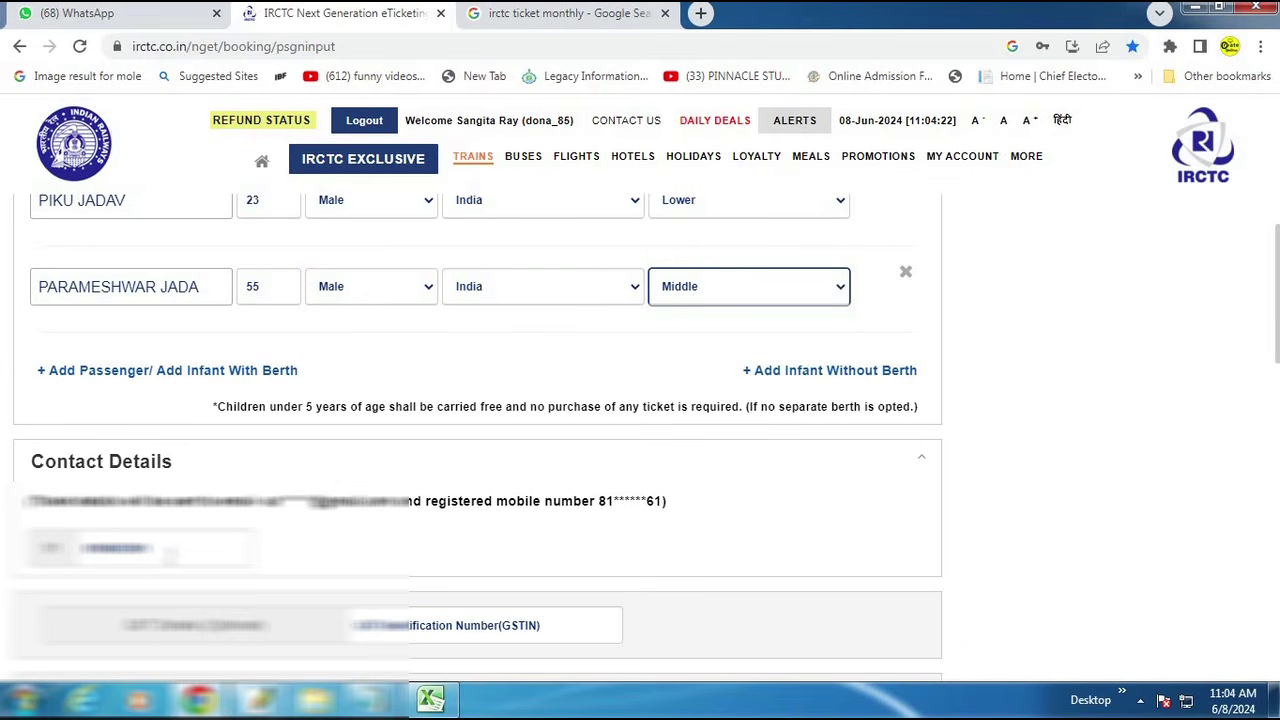
Step: Paste the contact mobile number copied from the notes
{"action": "left_click", "coordinate": [170, 548]}
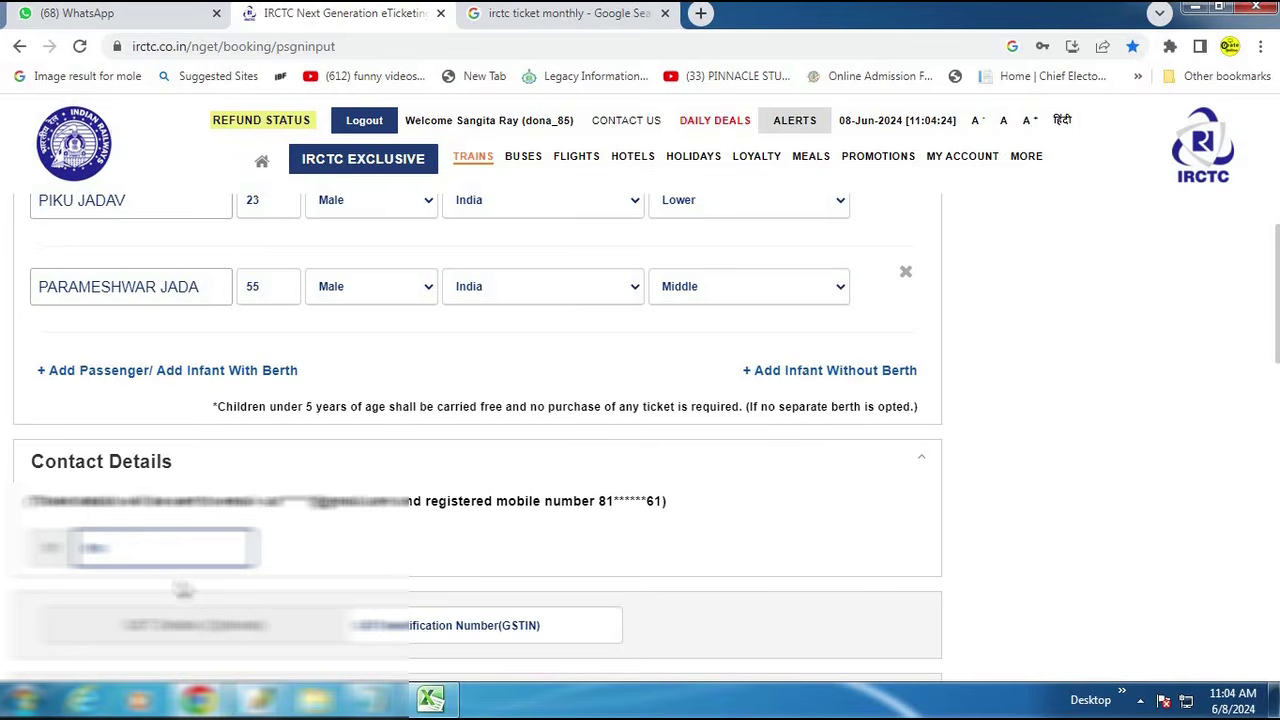
{"action": "left_click", "coordinate": [372, 700]}
{"action": "double_click", "coordinate": [206, 150]}
{"action": "key", "text": "ctrl+c"}
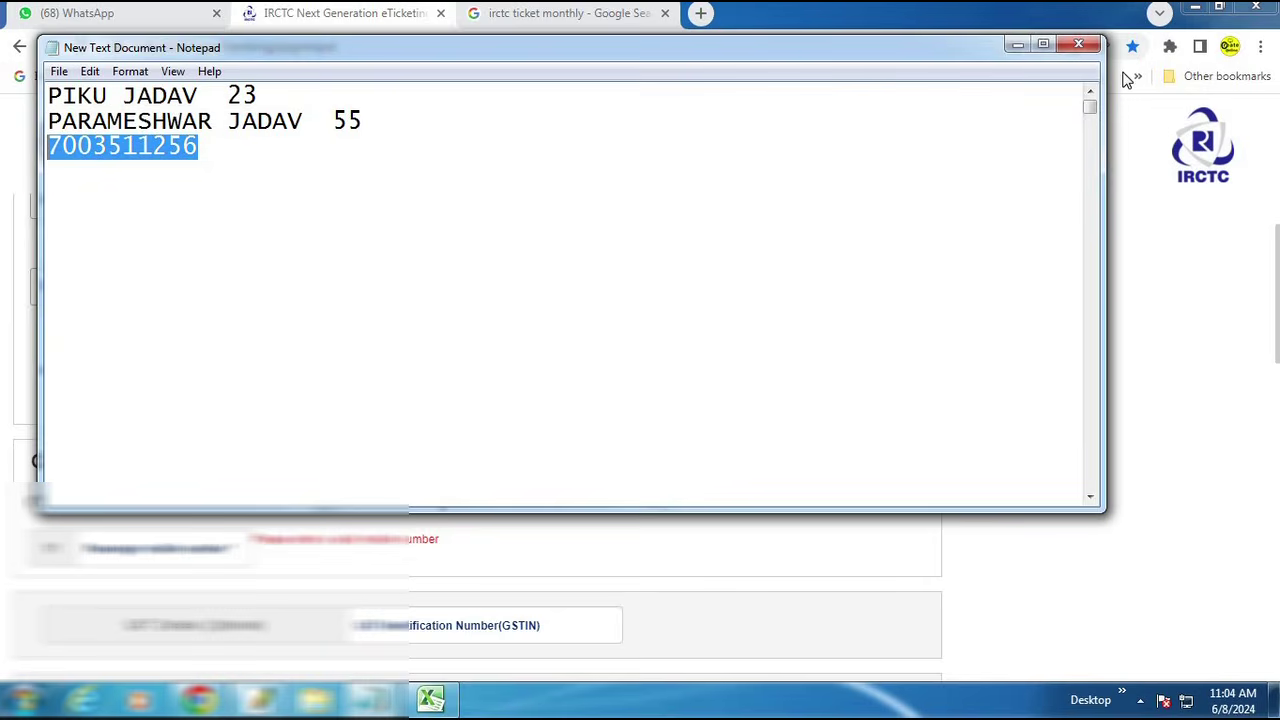
{"action": "left_click", "coordinate": [1016, 50]}
{"action": "key", "text": "ctrl+v"}
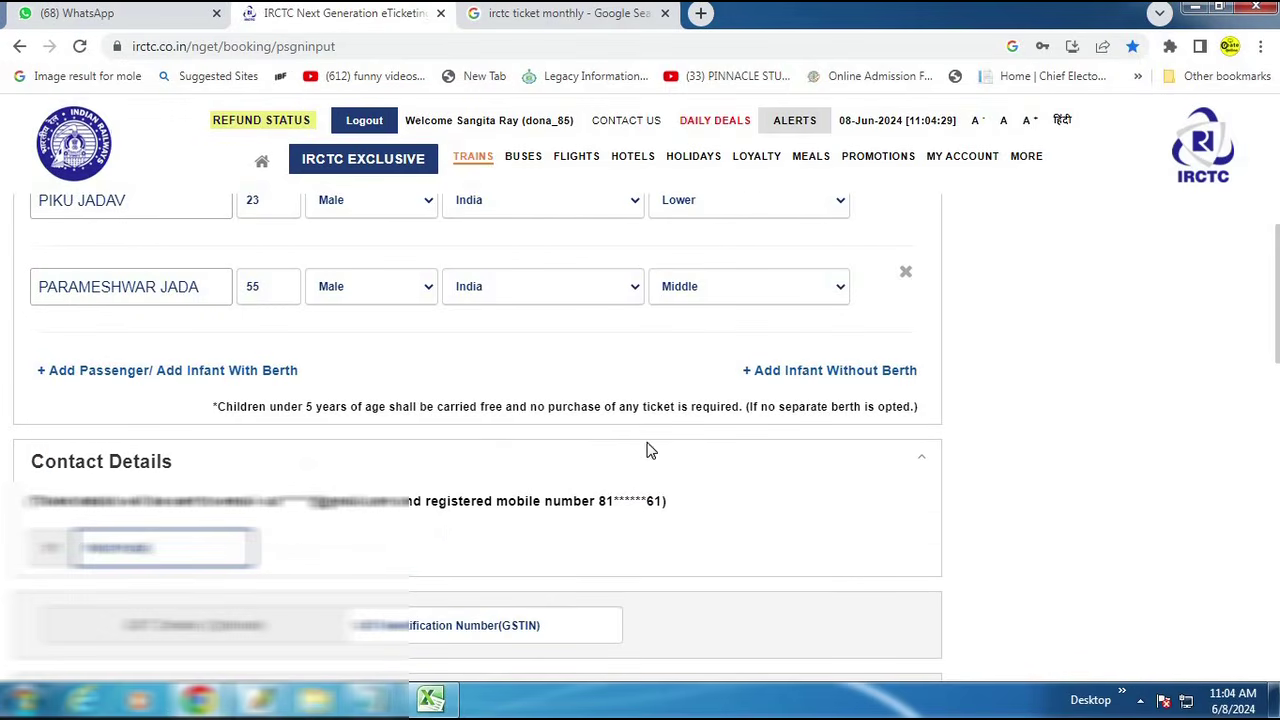
Step: Tick 'Book only if confirm berths are allotted' and scroll down to Payment Mode
{"action": "scroll", "coordinate": [646, 451], "scroll_direction": "down", "scroll_amount": 1}
{"action": "scroll", "coordinate": [646, 451], "scroll_direction": "down", "scroll_amount": 2}
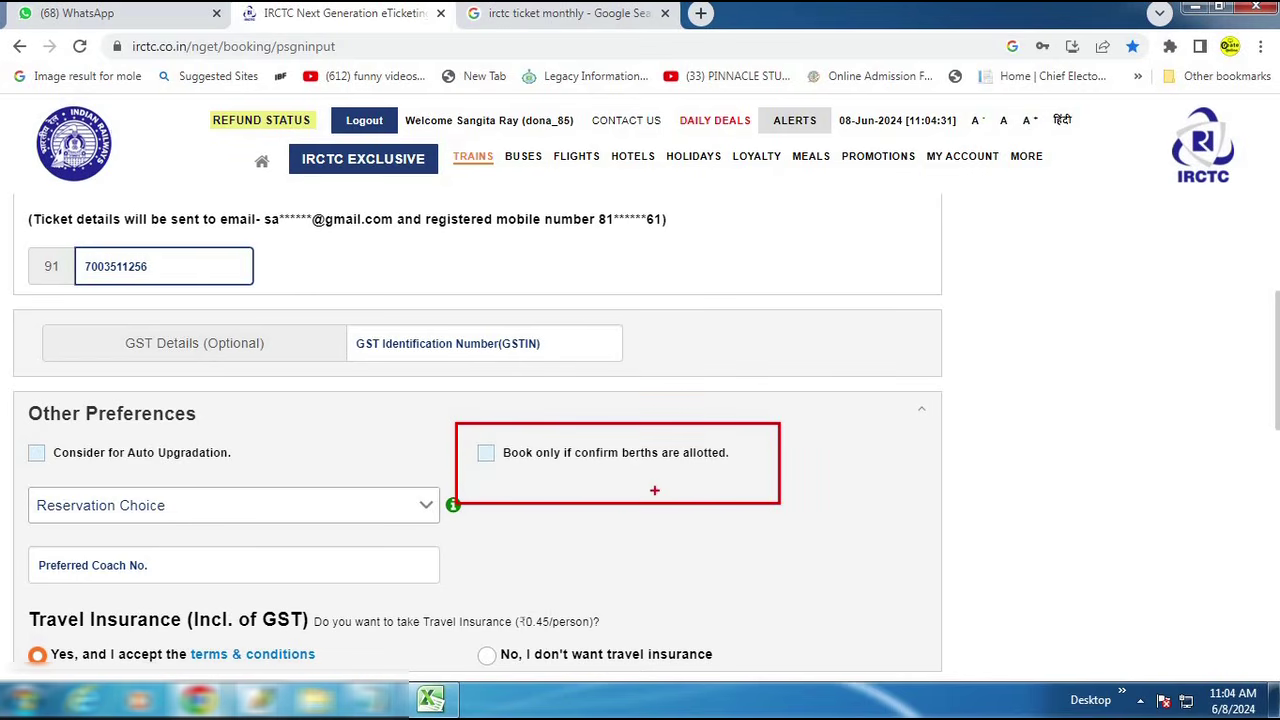
{"action": "key", "text": "Escape"}
{"action": "left_click", "coordinate": [485, 454]}
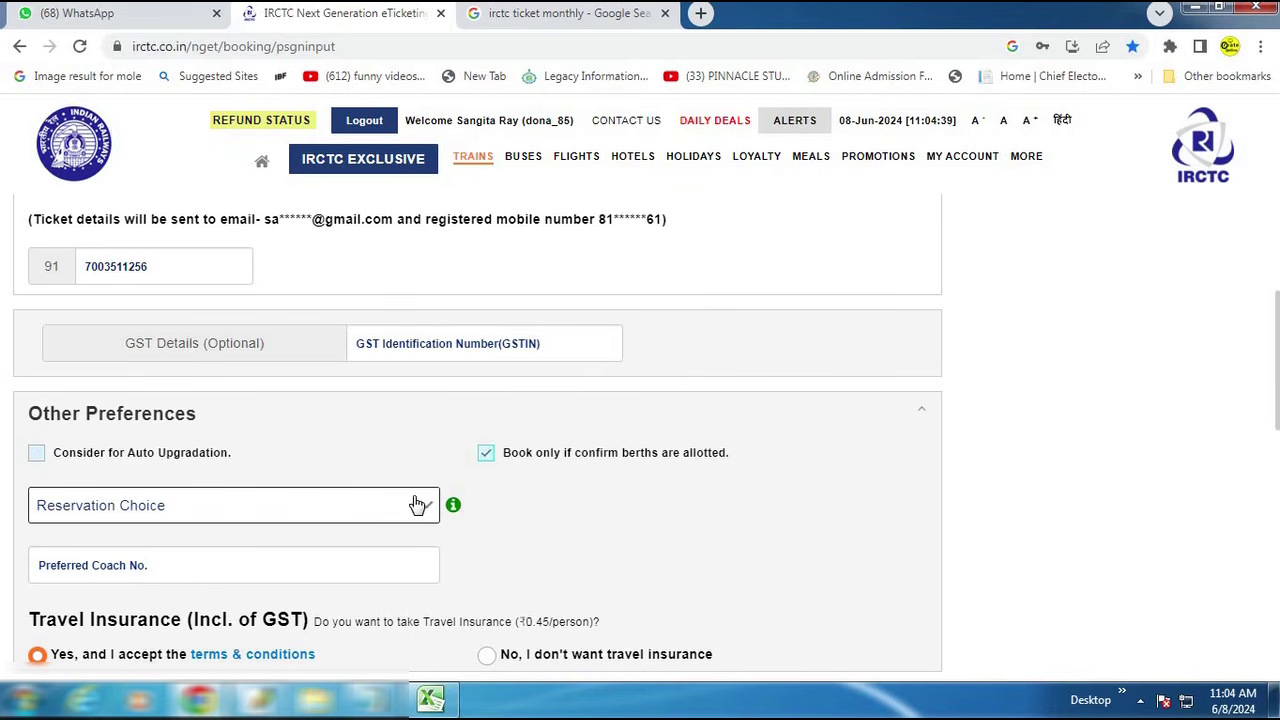
{"action": "scroll", "coordinate": [560, 470], "scroll_direction": "down", "scroll_amount": 2}
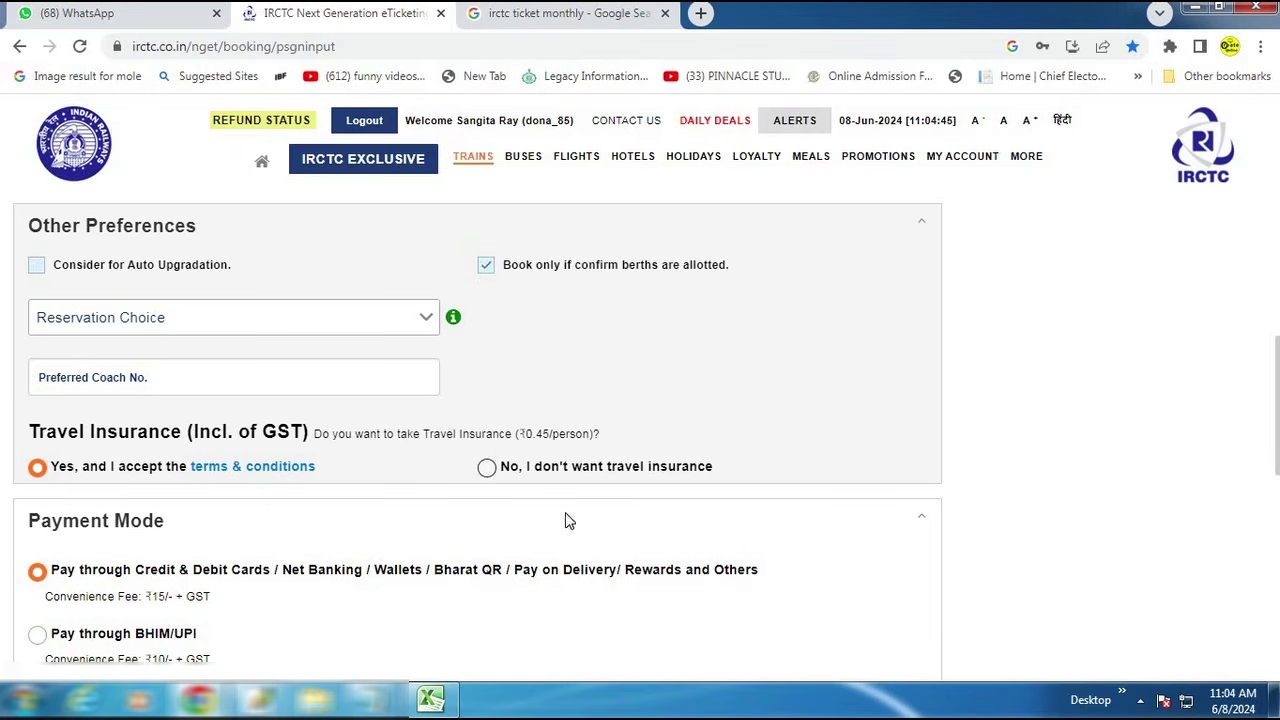
{"action": "scroll", "coordinate": [575, 512], "scroll_direction": "down", "scroll_amount": 3}
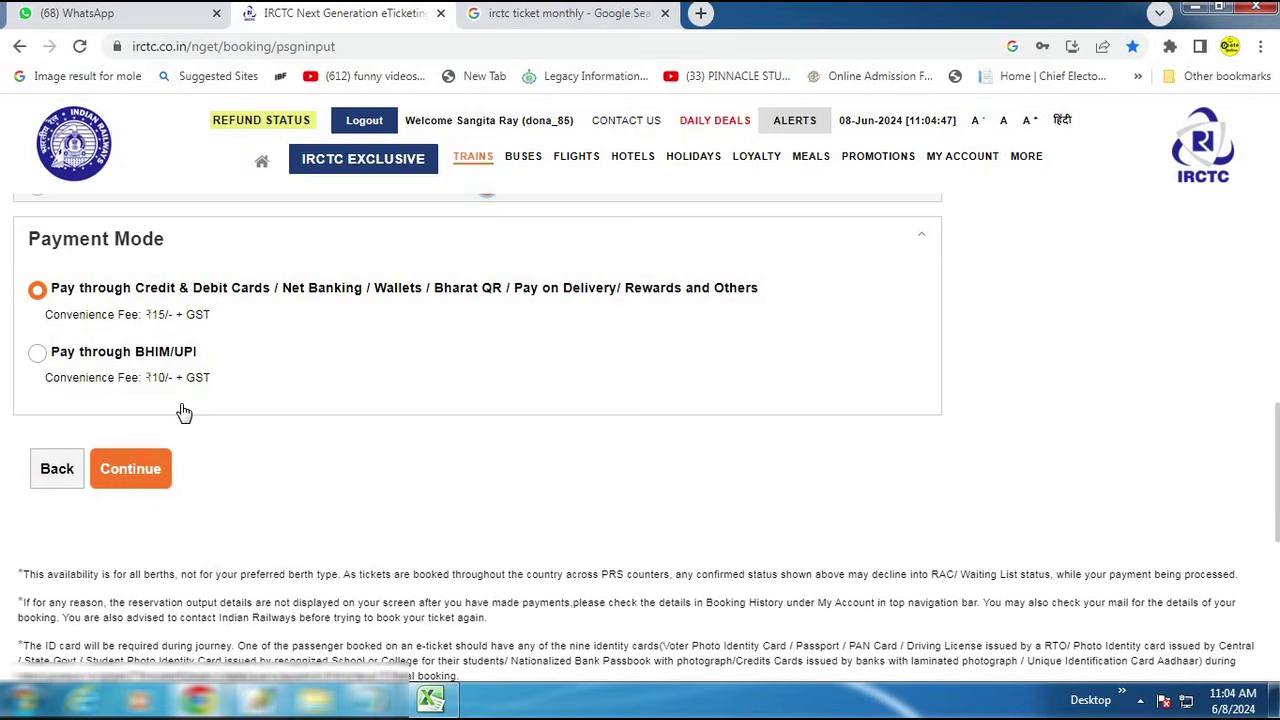
Step: Submit the passenger form with BHIM/UPI payment, read the TQWL waitlist warning, and return to the train search
{"action": "left_click", "coordinate": [37, 352]}
{"action": "left_click", "coordinate": [128, 468]}
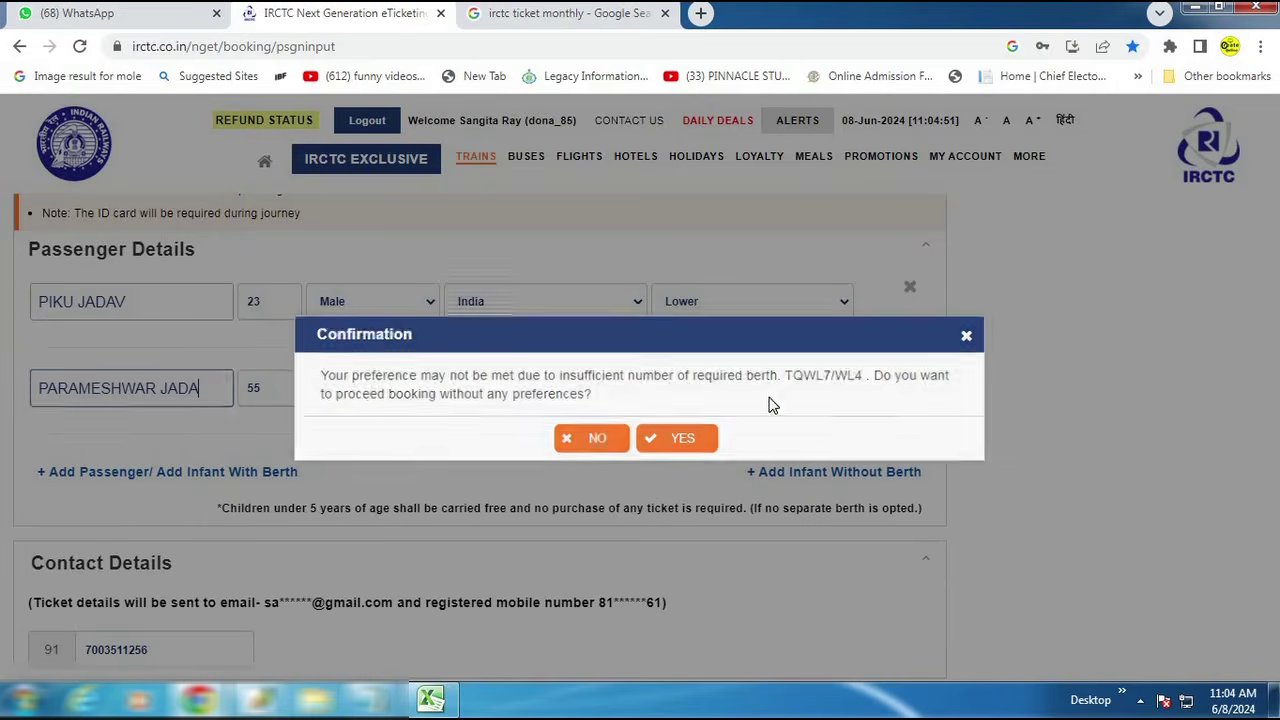
{"action": "mouse_move", "coordinate": [289, 349]}
{"action": "left_mouse_down"}
{"action": "mouse_move", "coordinate": [980, 446]}
{"action": "mouse_move", "coordinate": [1004, 437]}
{"action": "left_mouse_up"}
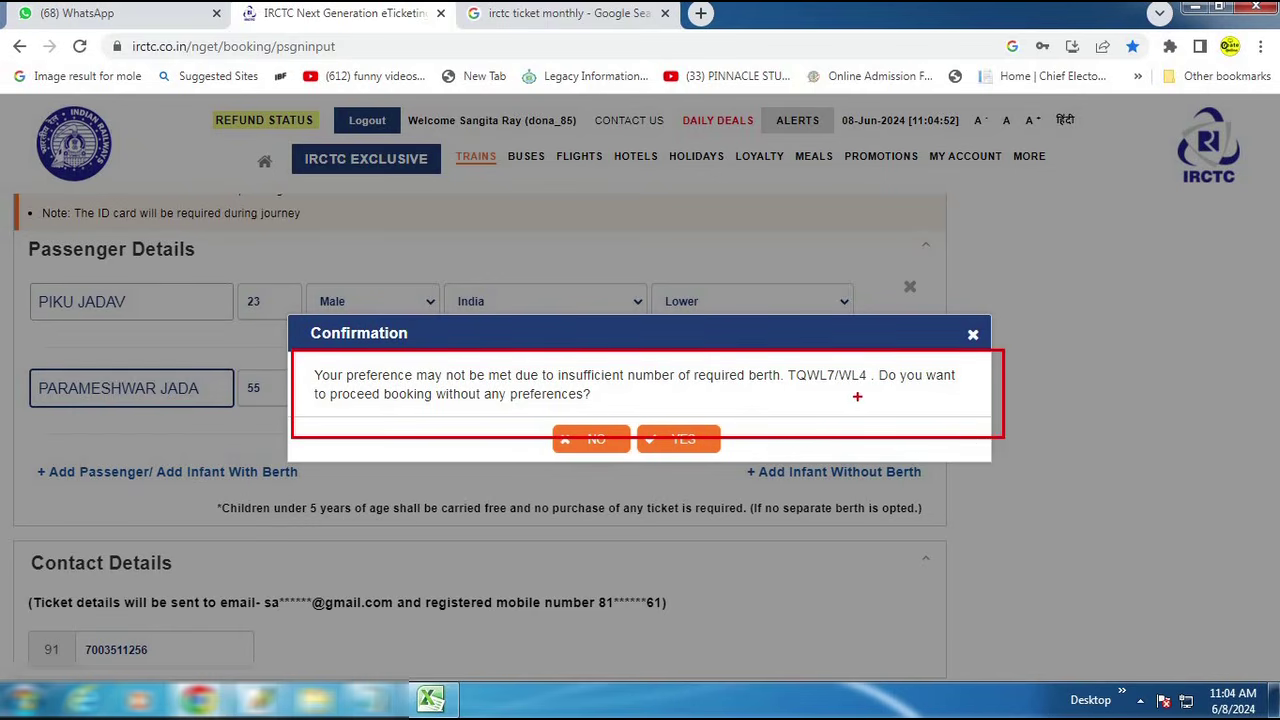
{"action": "left_click_drag", "start_coordinate": [777, 358], "coordinate": [888, 404]}
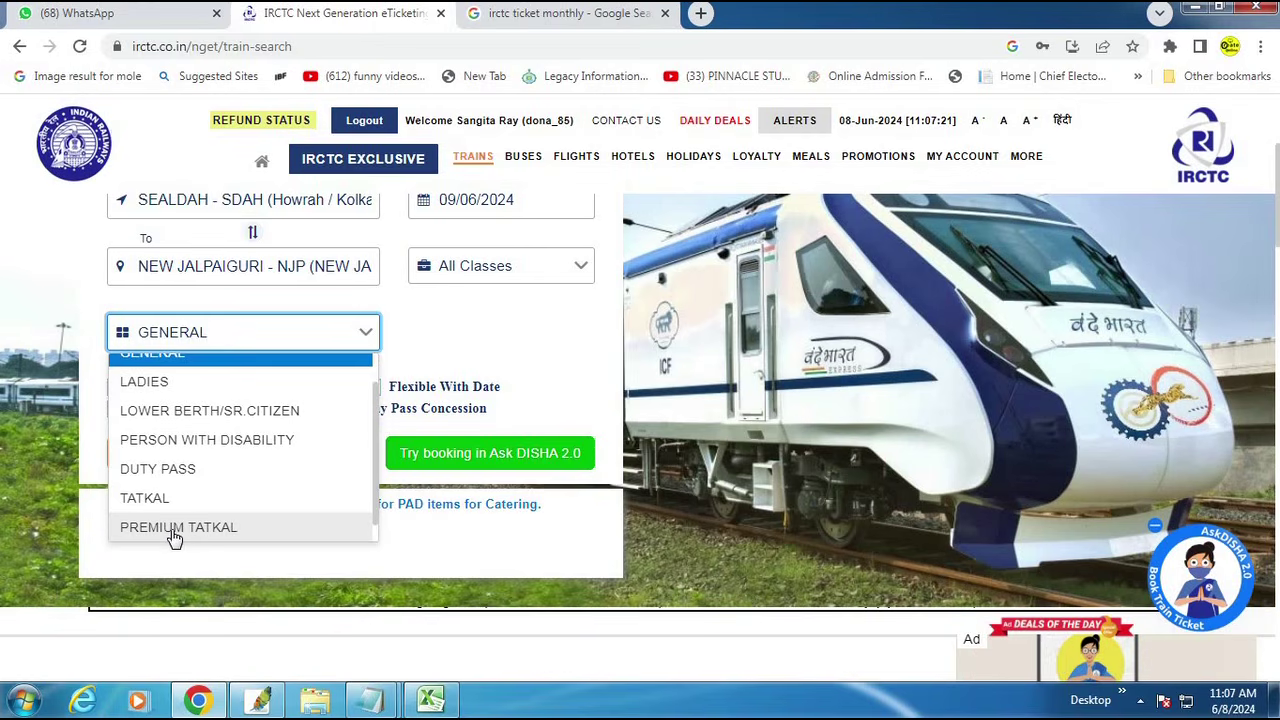
Step: Search the trains again under PREMIUM TATKAL quota and check Saraighat Exp's Sleeper availability
{"action": "left_click", "coordinate": [180, 530]}
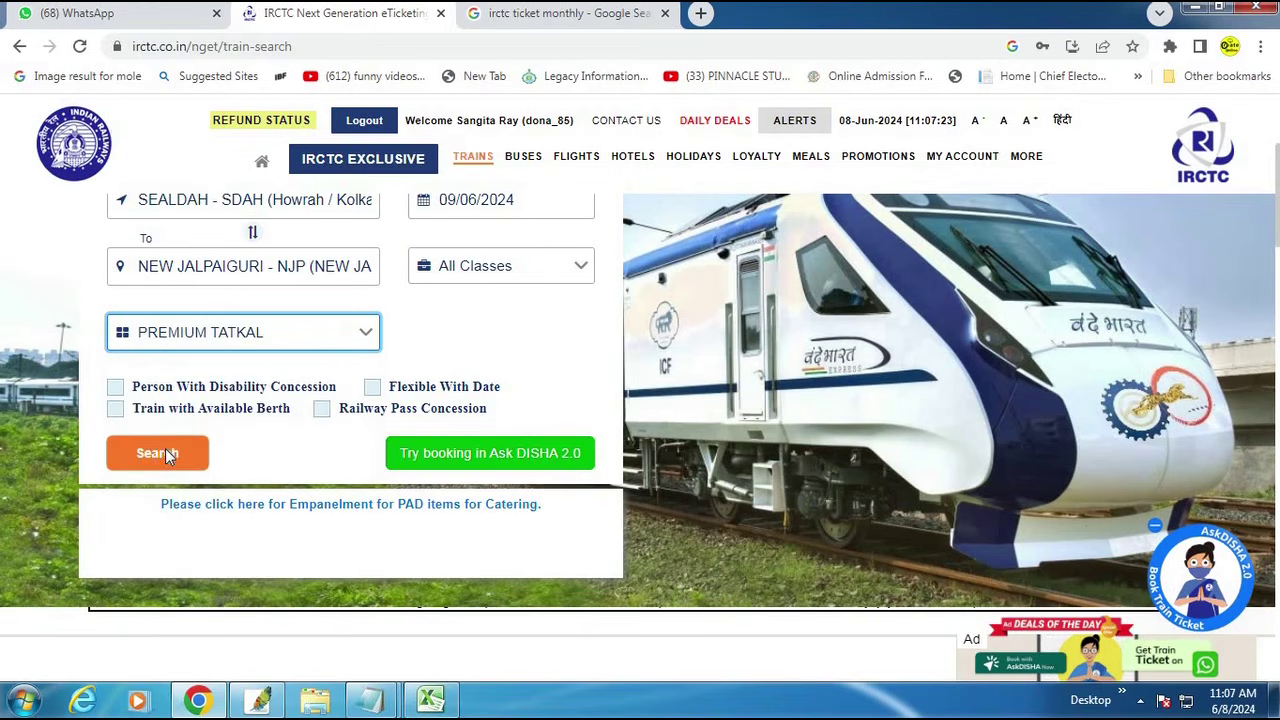
{"action": "left_click", "coordinate": [168, 454]}
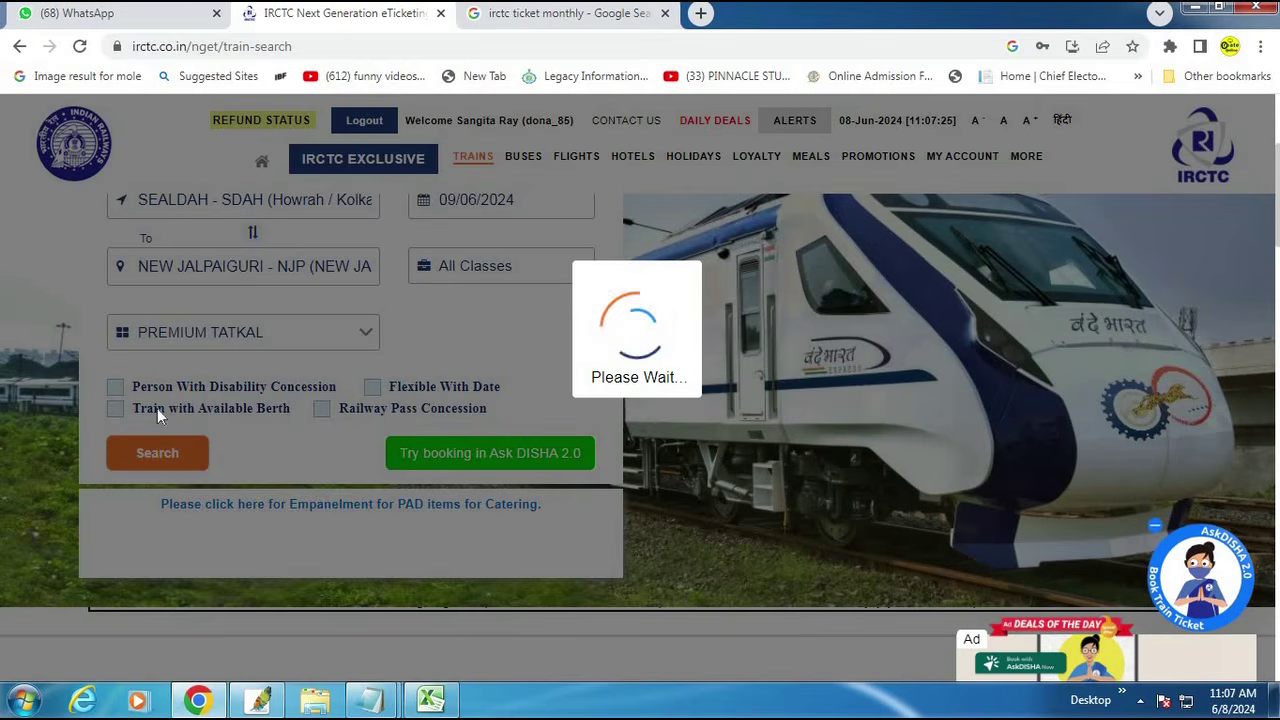
{"action": "scroll", "coordinate": [652, 435], "scroll_direction": "down", "scroll_amount": 5}
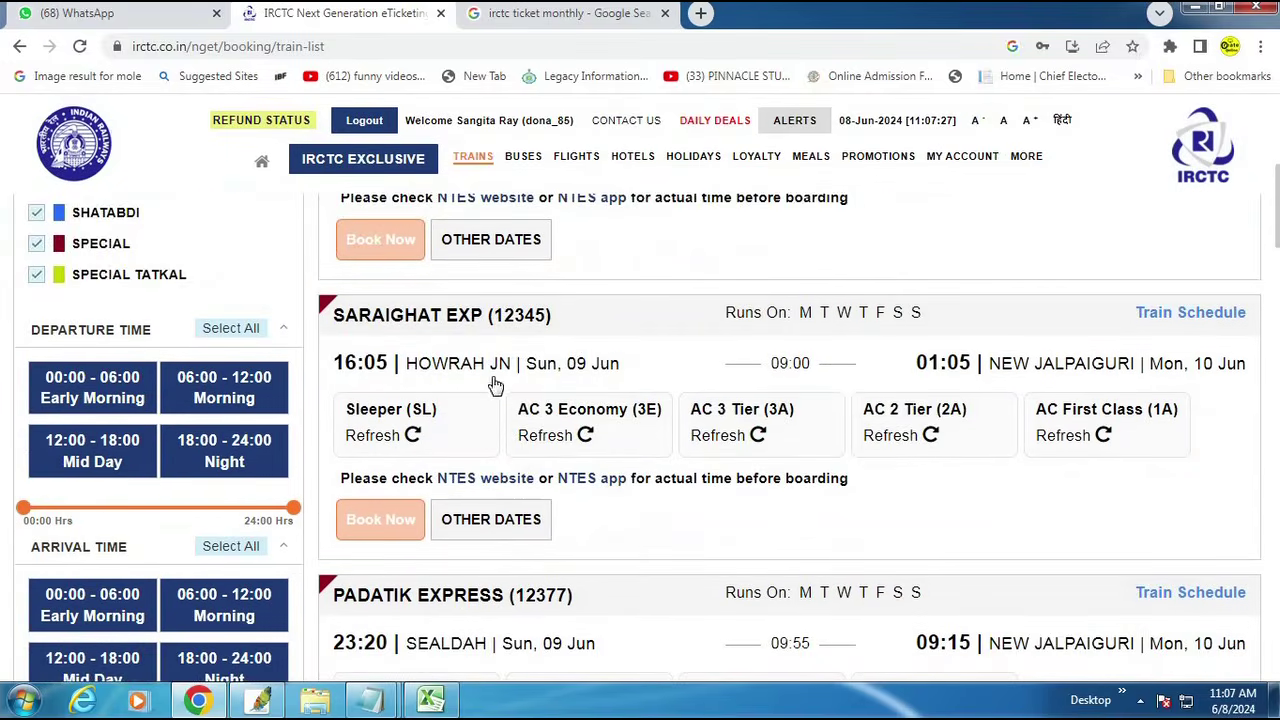
{"action": "left_click", "coordinate": [414, 337]}
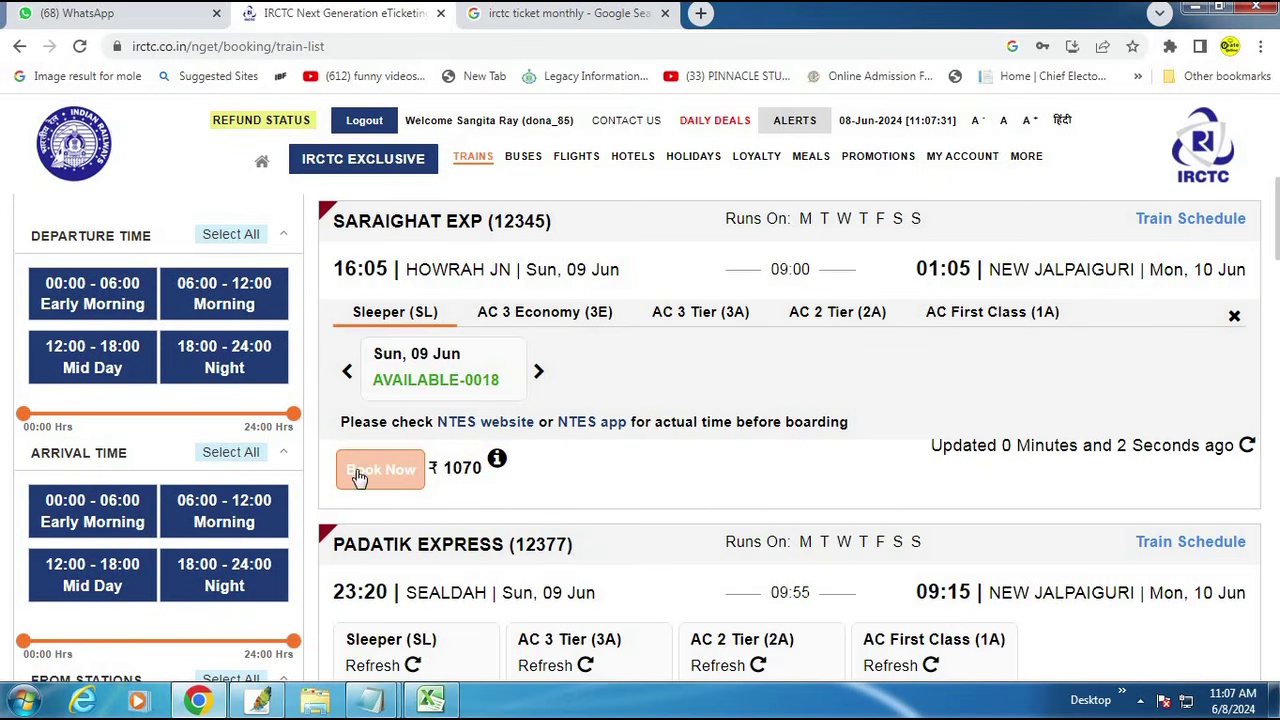
{"action": "left_click_drag", "start_coordinate": [313, 438], "coordinate": [642, 507]}
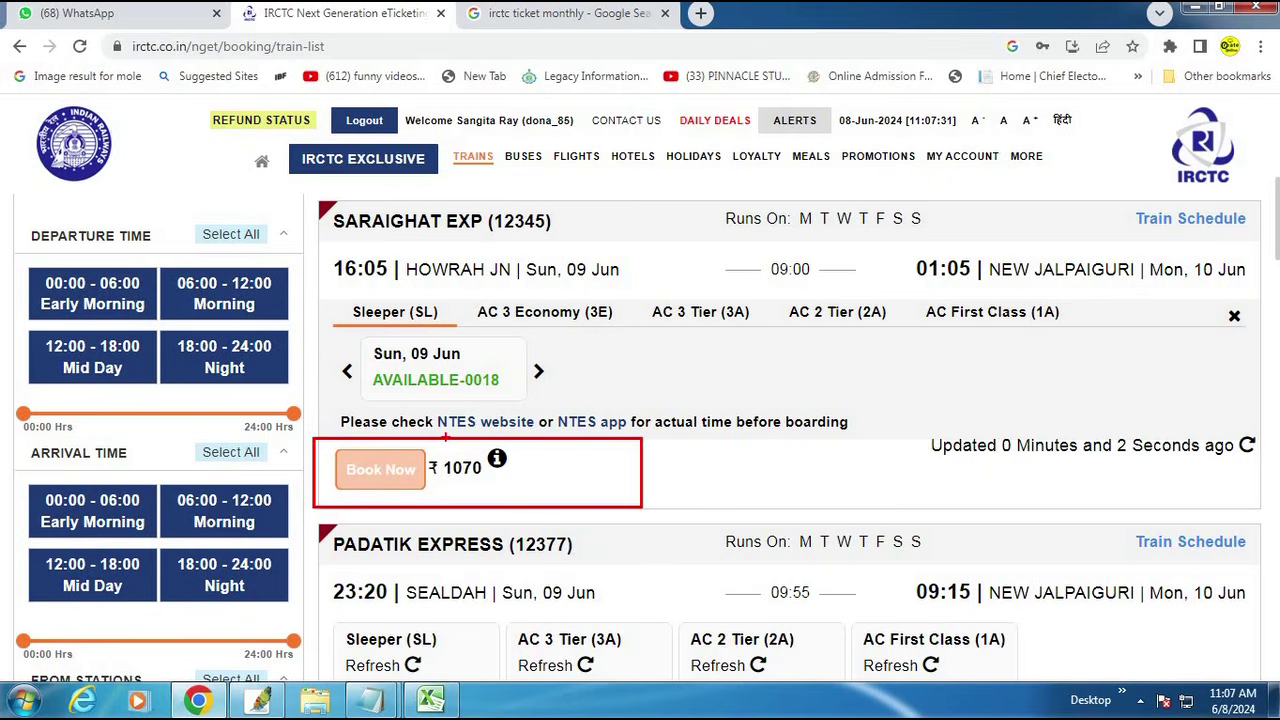
{"action": "key", "text": "Escape"}
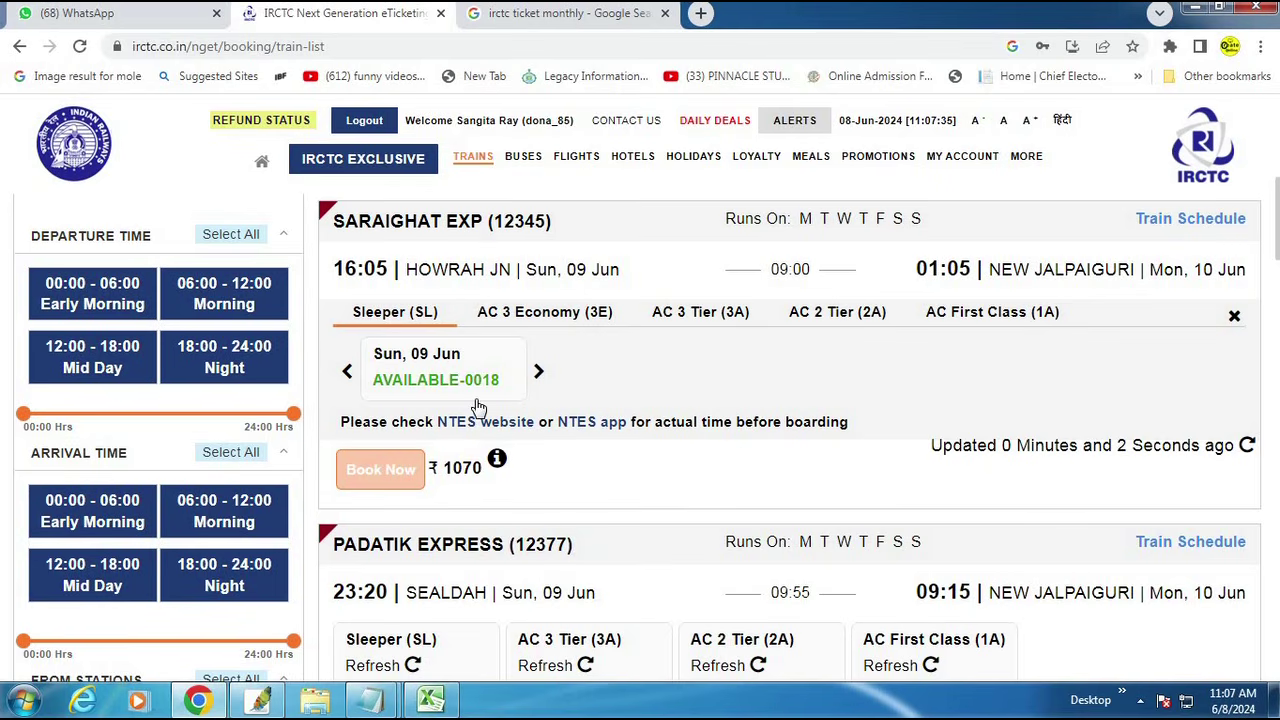
Step: Check Sleeper availability on Padatik Express and Darjeeling Mail, which shows AVAILABLE-0027 at ₹950
{"action": "scroll", "coordinate": [476, 407], "scroll_direction": "down", "scroll_amount": 2}
{"action": "left_click", "coordinate": [422, 478]}
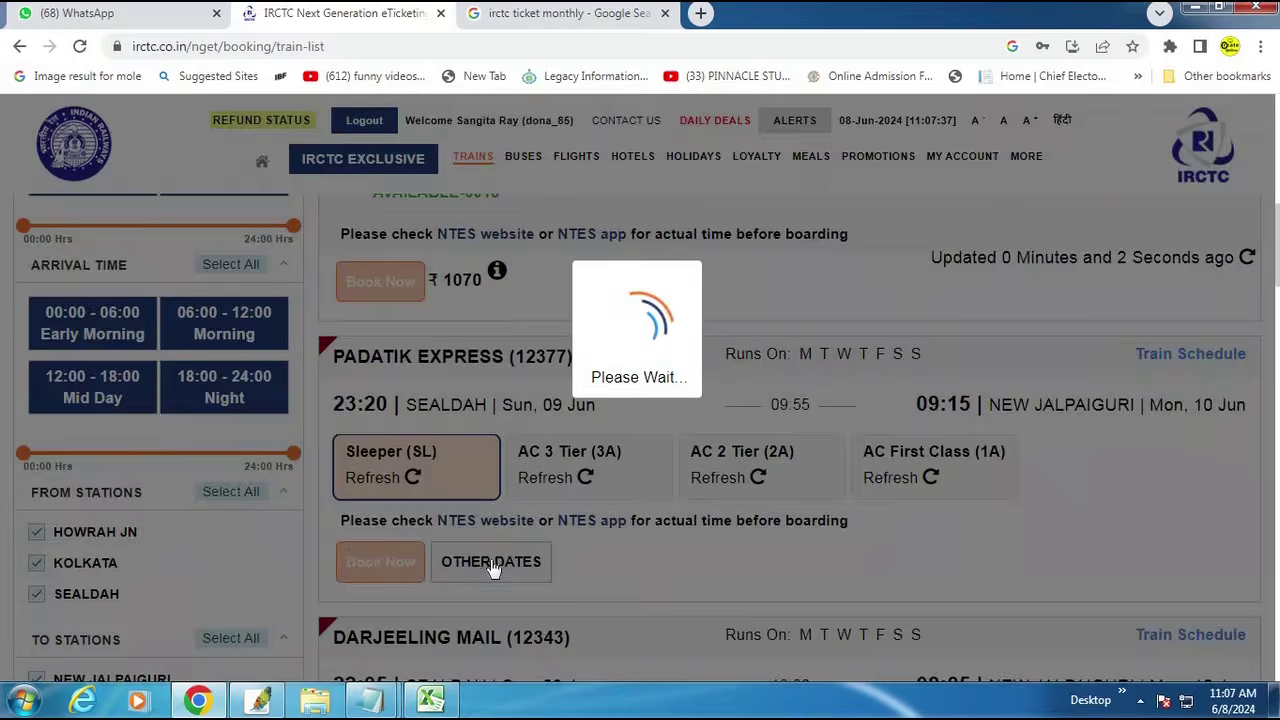
{"action": "scroll", "coordinate": [490, 540], "scroll_direction": "down", "scroll_amount": 1}
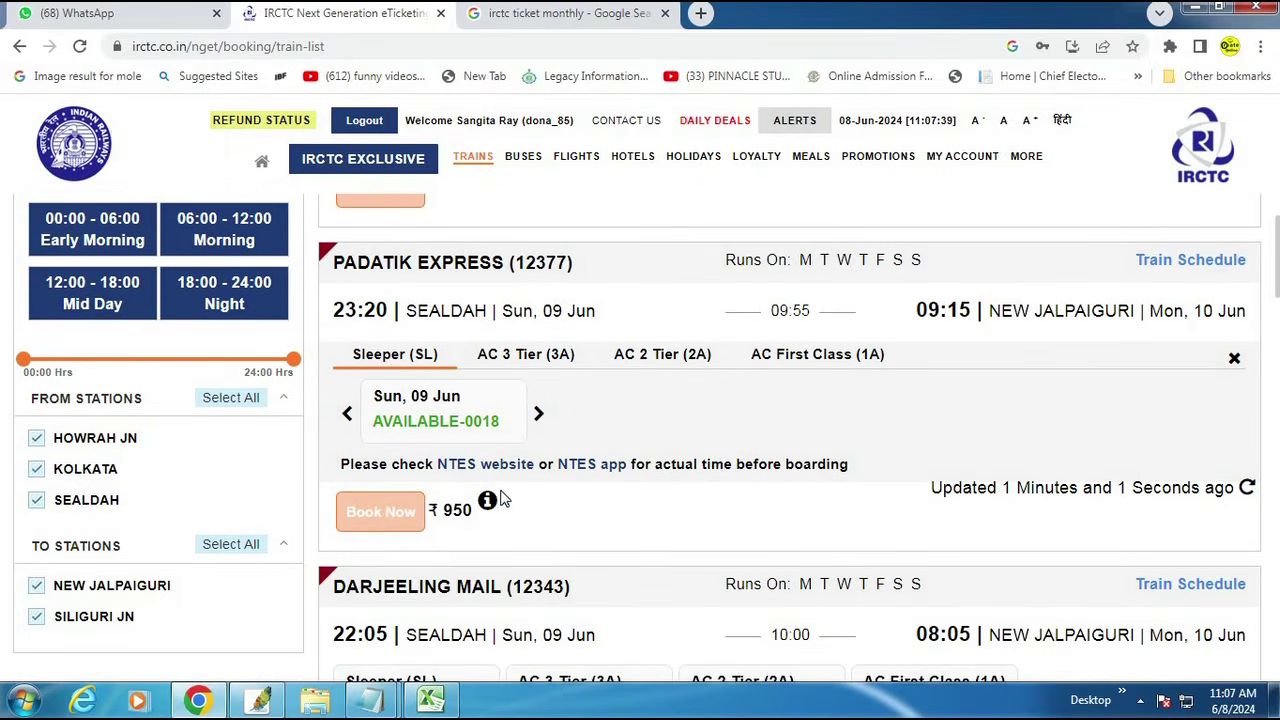
{"action": "scroll", "coordinate": [492, 474], "scroll_direction": "down", "scroll_amount": 5}
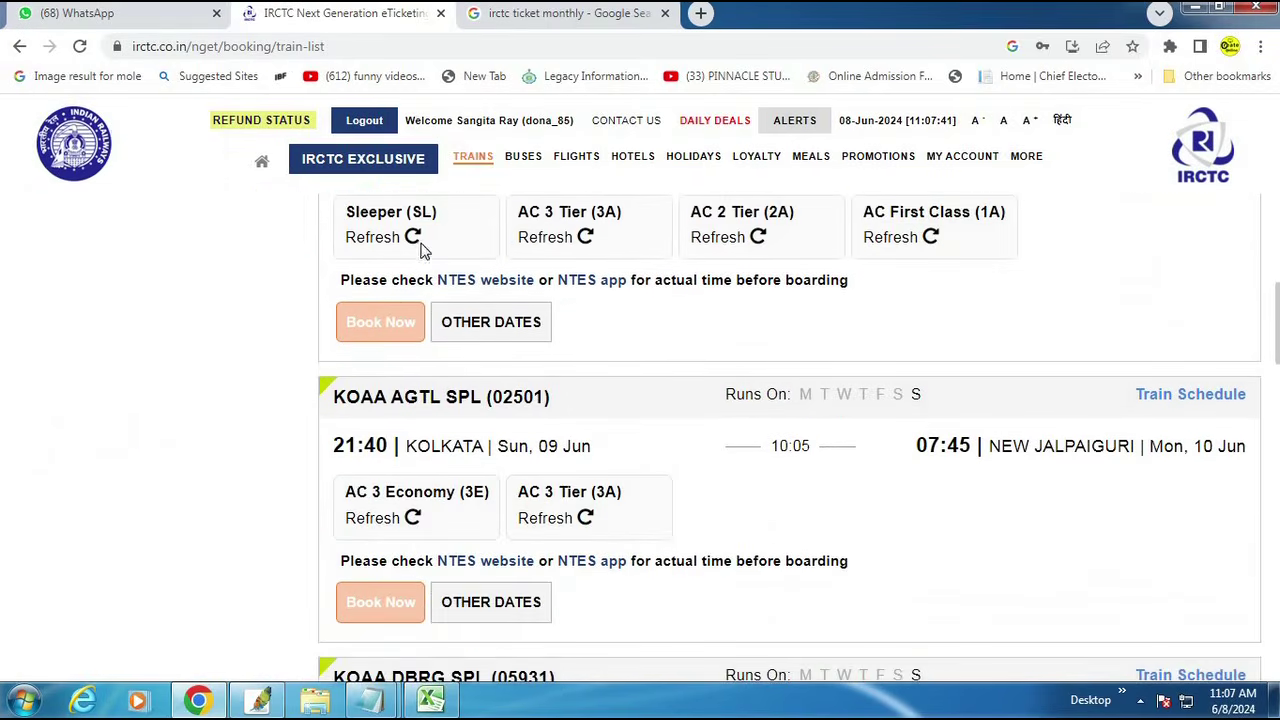
{"action": "left_click", "coordinate": [420, 243]}
{"action": "scroll", "coordinate": [530, 430], "scroll_direction": "up", "scroll_amount": 2}
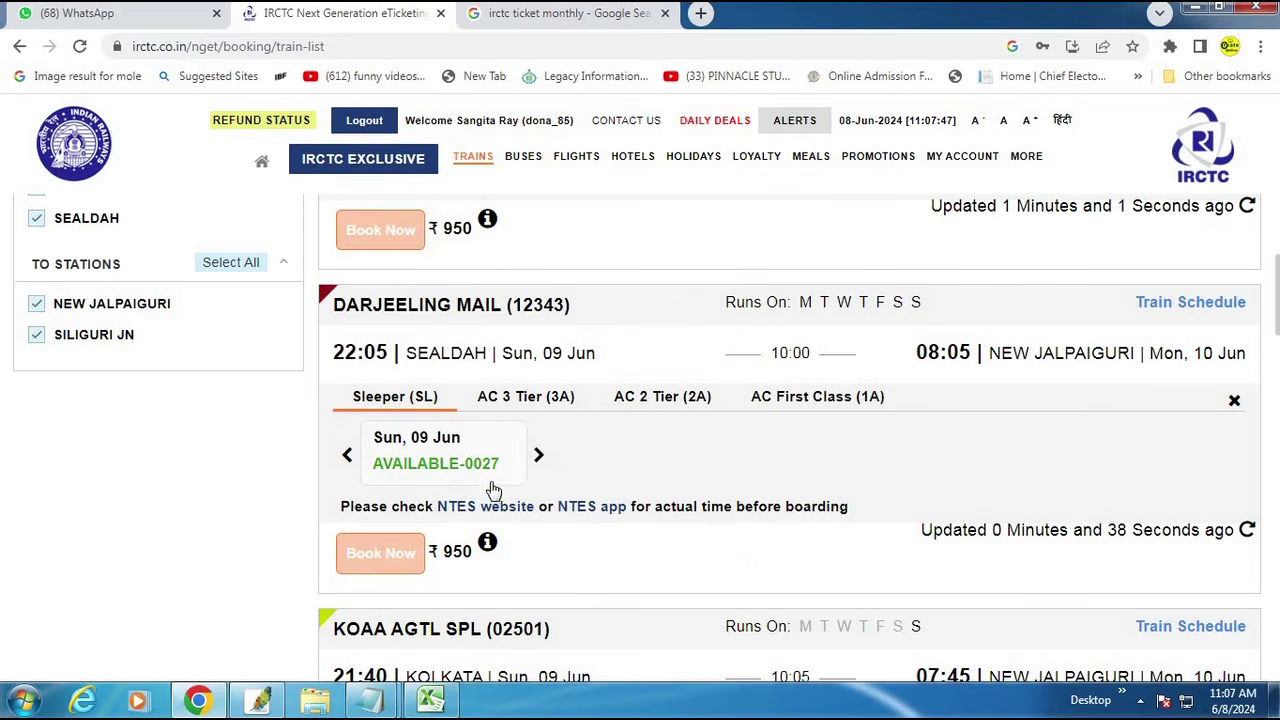
Step: Start booking Darjeeling Mail Sleeper for 09 Jun and paste the first passenger's name from Notepad
{"action": "left_click", "coordinate": [432, 470]}
{"action": "left_click", "coordinate": [357, 568]}
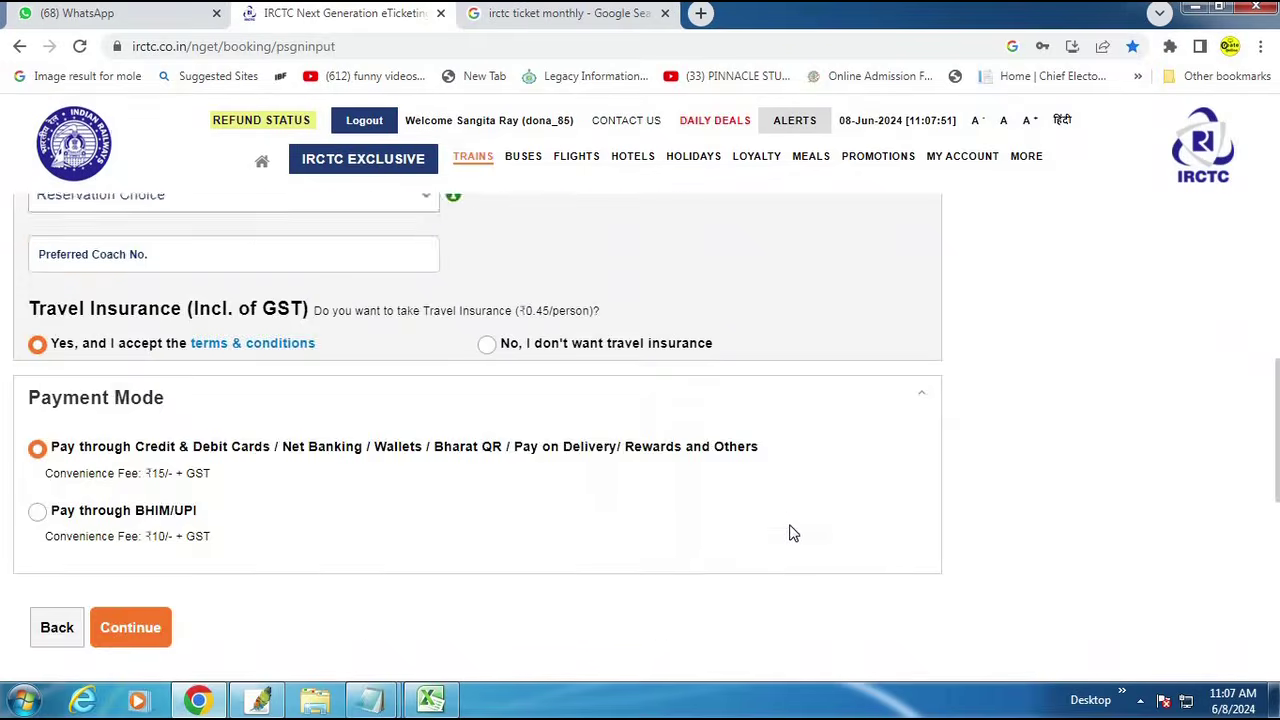
{"action": "key", "text": "ctrl+v"}
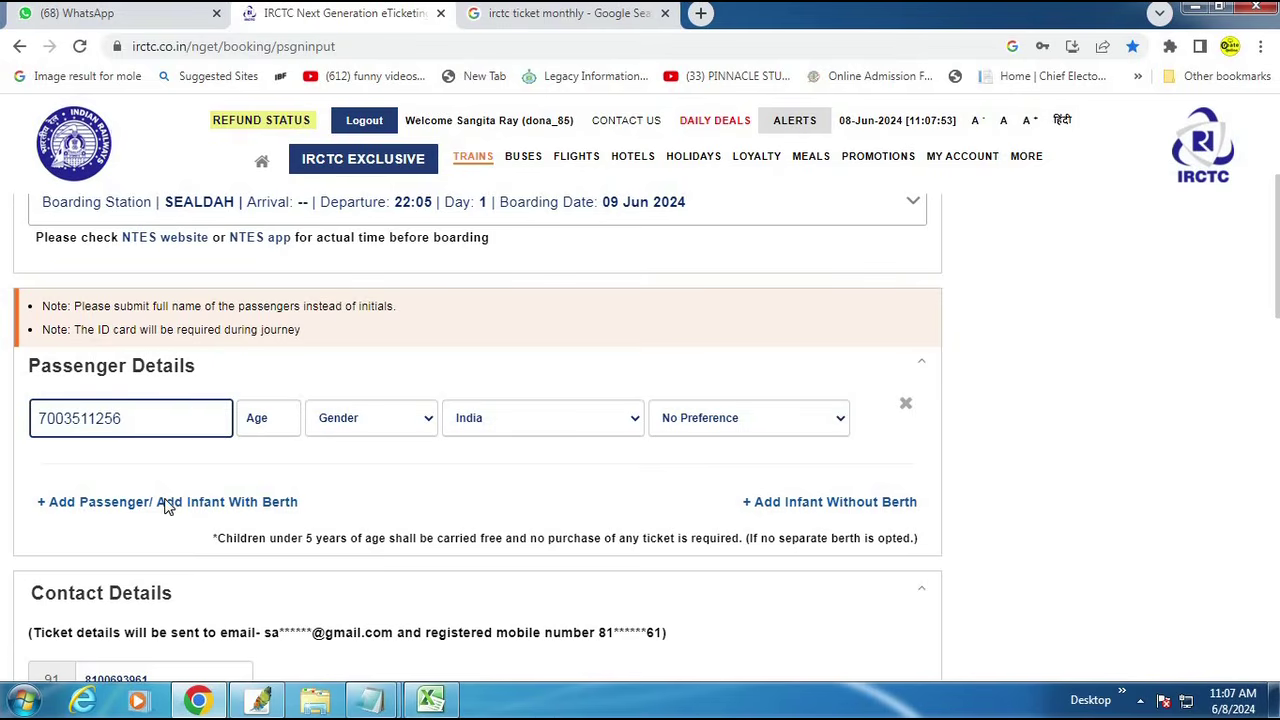
{"action": "key", "text": "ctrl+z"}
{"action": "mouse_move", "coordinate": [393, 707]}
{"action": "left_click", "coordinate": [457, 620]}
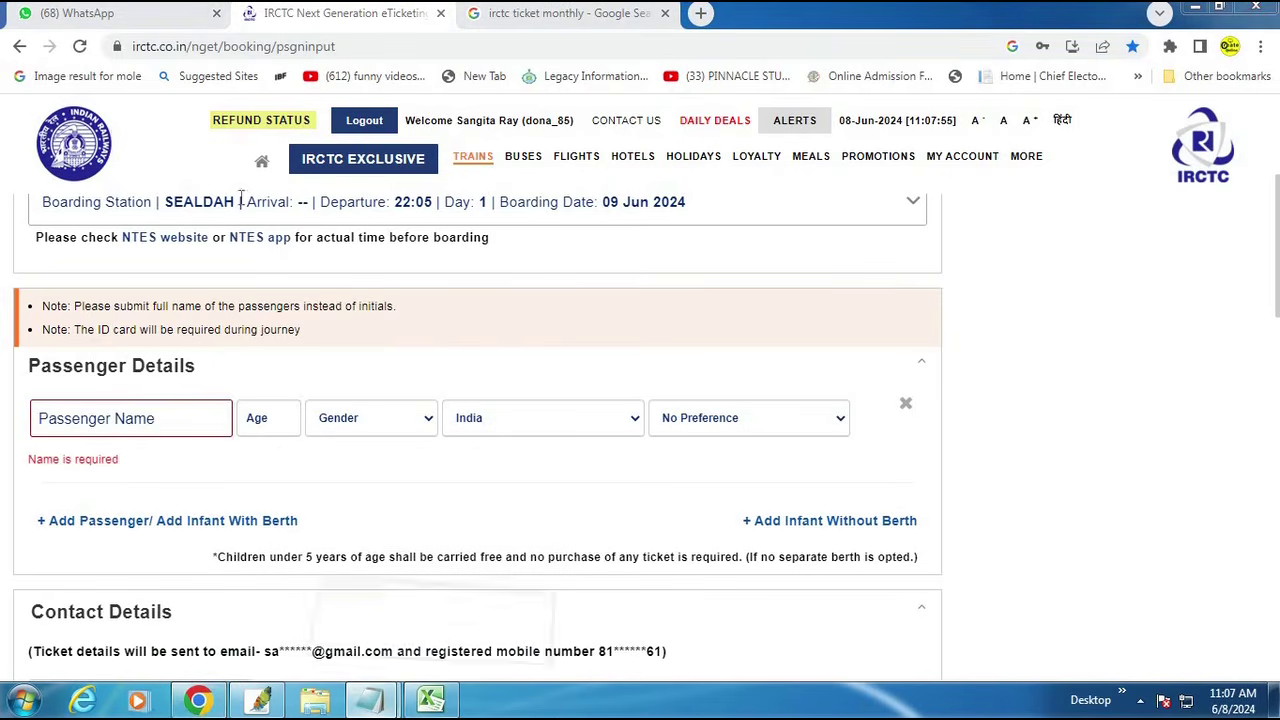
{"action": "left_click", "coordinate": [210, 95]}
{"action": "key", "text": "shift+Home"}
{"action": "key", "text": "ctrl+c"}
{"action": "left_click", "coordinate": [10, 497]}
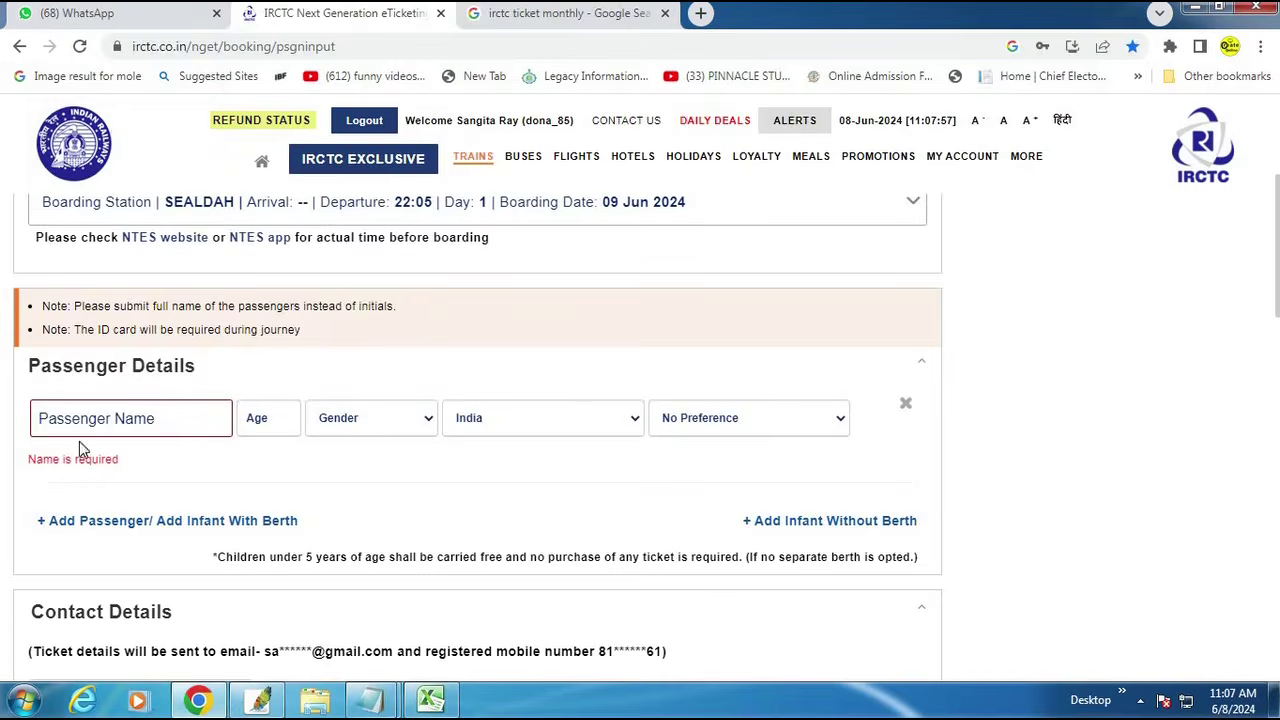
{"action": "key", "text": "ctrl+v"}
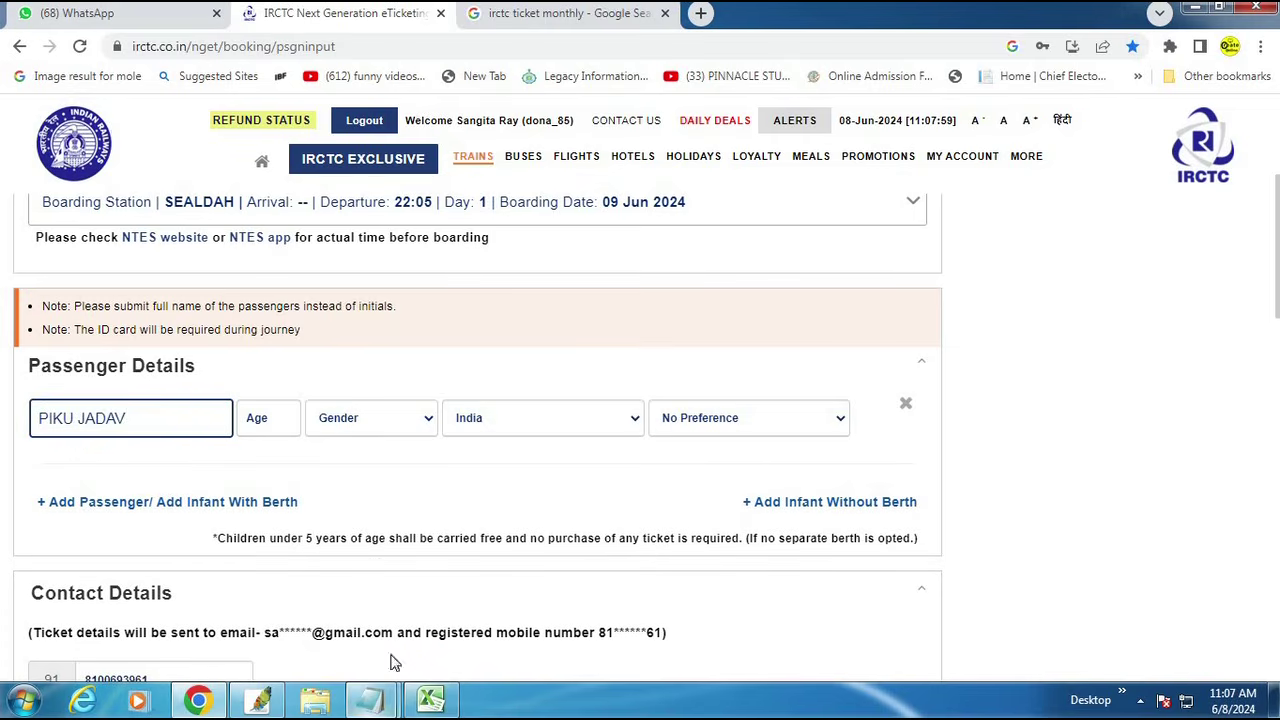
Step: Add a second passenger row and paste the second passenger's name from the notes
{"action": "left_click", "coordinate": [471, 595]}
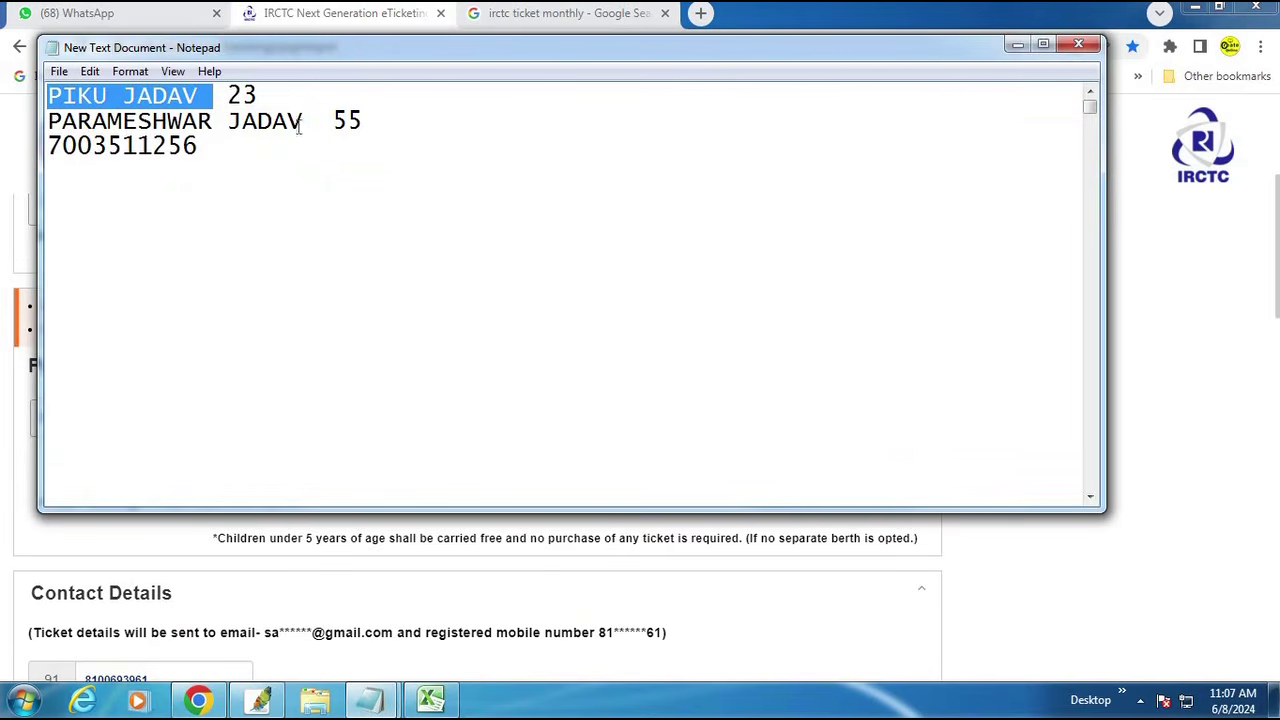
{"action": "left_click_drag", "start_coordinate": [47, 121], "coordinate": [303, 121]}
{"action": "key", "text": "ctrl+c"}
{"action": "left_click", "coordinate": [140, 562]}
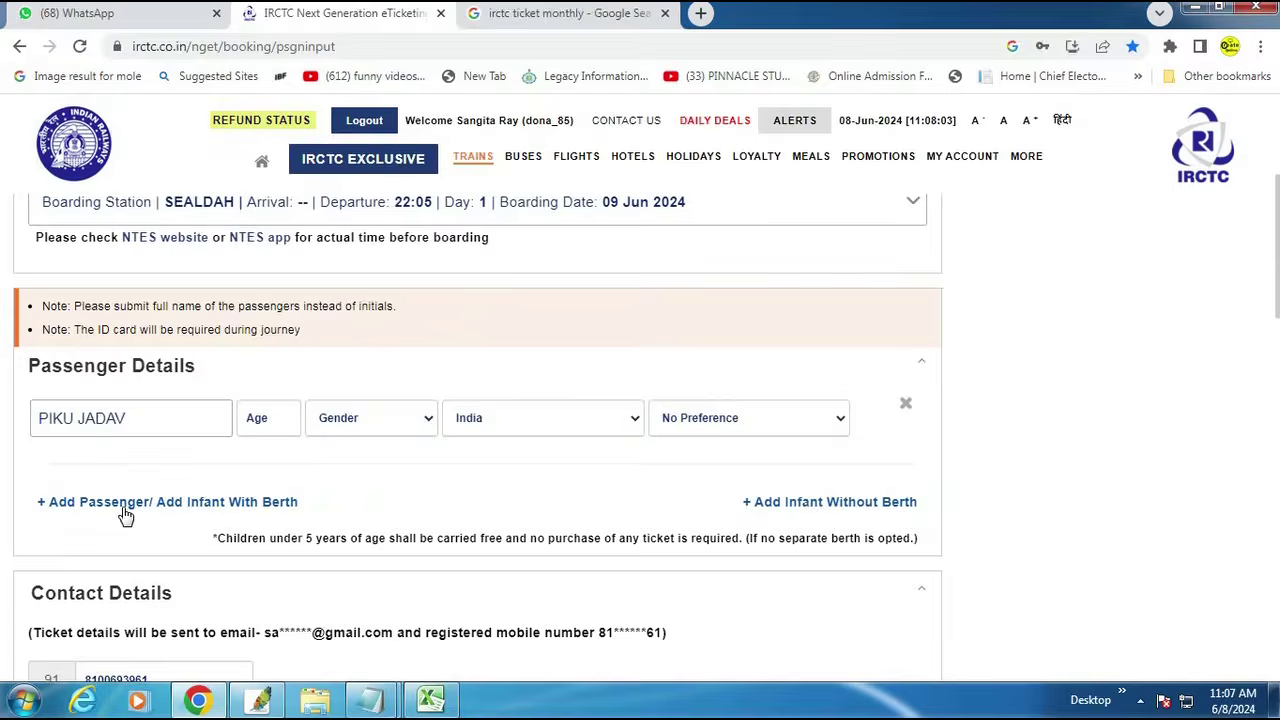
{"action": "left_click", "coordinate": [129, 500]}
{"action": "key", "text": "ctrl+v"}
Step: Enter passenger ages 23 and 55 and set both genders to Male
{"action": "left_click", "coordinate": [260, 417]}
{"action": "left_click", "coordinate": [264, 500]}
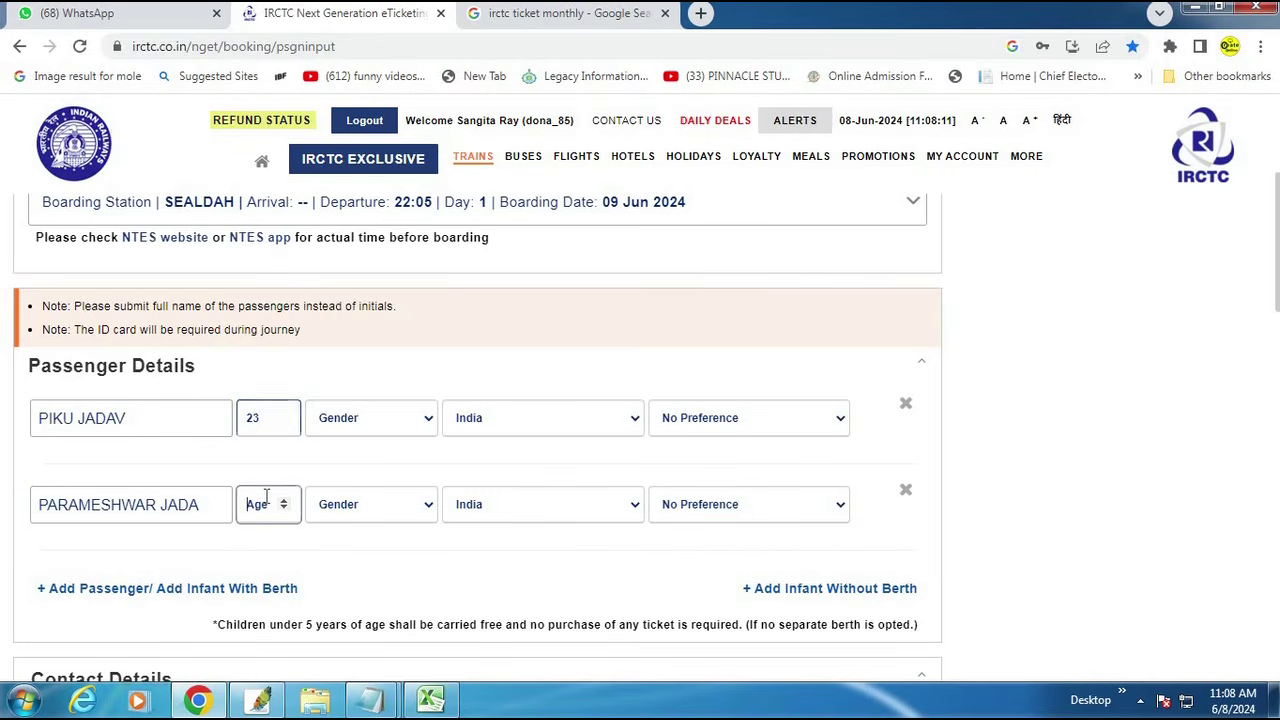
{"action": "type", "text": "55"}
{"action": "left_click", "coordinate": [376, 424]}
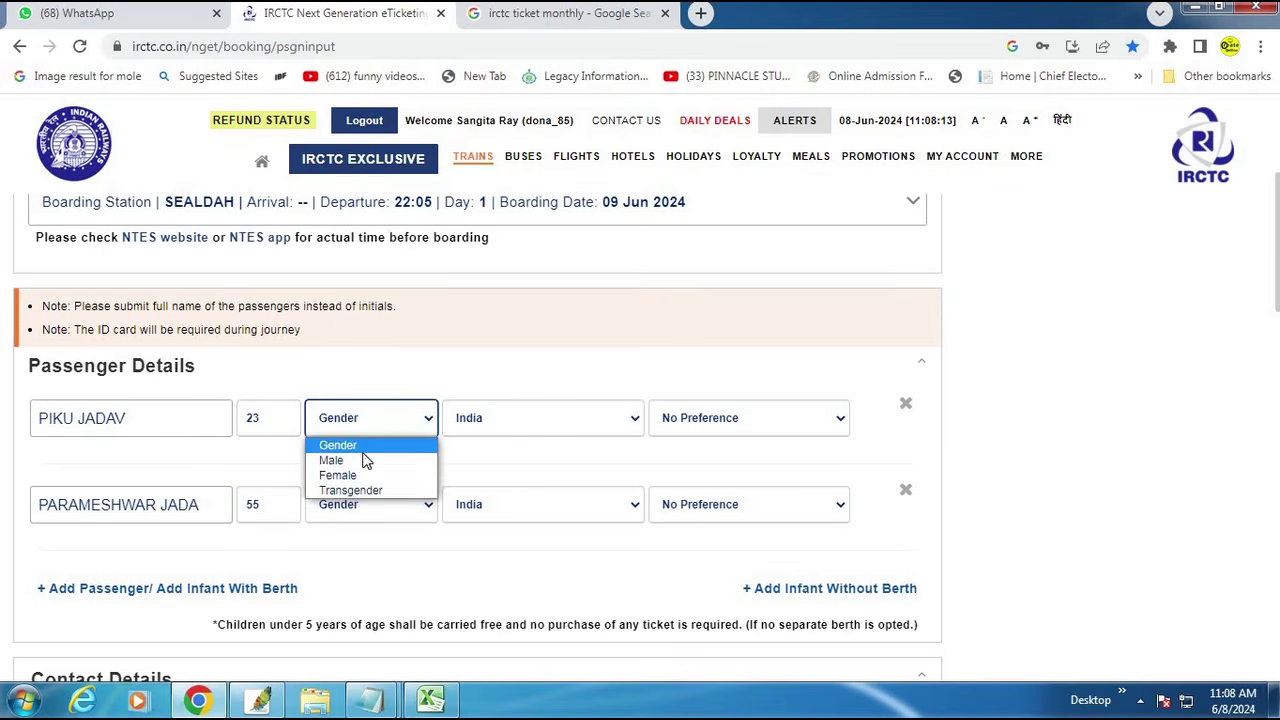
{"action": "left_click", "coordinate": [366, 455]}
{"action": "key", "text": "Tab"}
{"action": "key", "text": "space"}
{"action": "left_click", "coordinate": [350, 508]}
{"action": "left_click", "coordinate": [355, 548]}
Step: Set the first passenger's berth preference to Lower
{"action": "left_click", "coordinate": [705, 430]}
{"action": "left_click", "coordinate": [680, 461]}
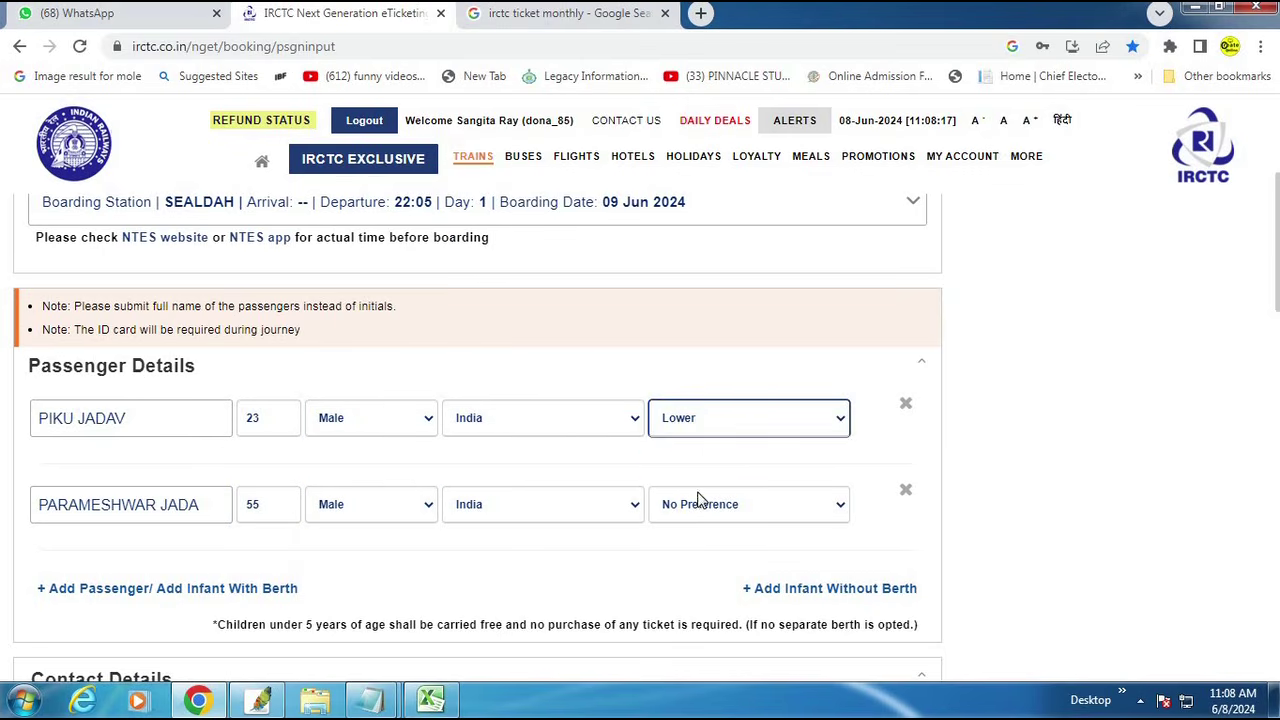
{"action": "left_click", "coordinate": [700, 505]}
{"action": "scroll", "coordinate": [345, 477], "scroll_direction": "down", "scroll_amount": 5}
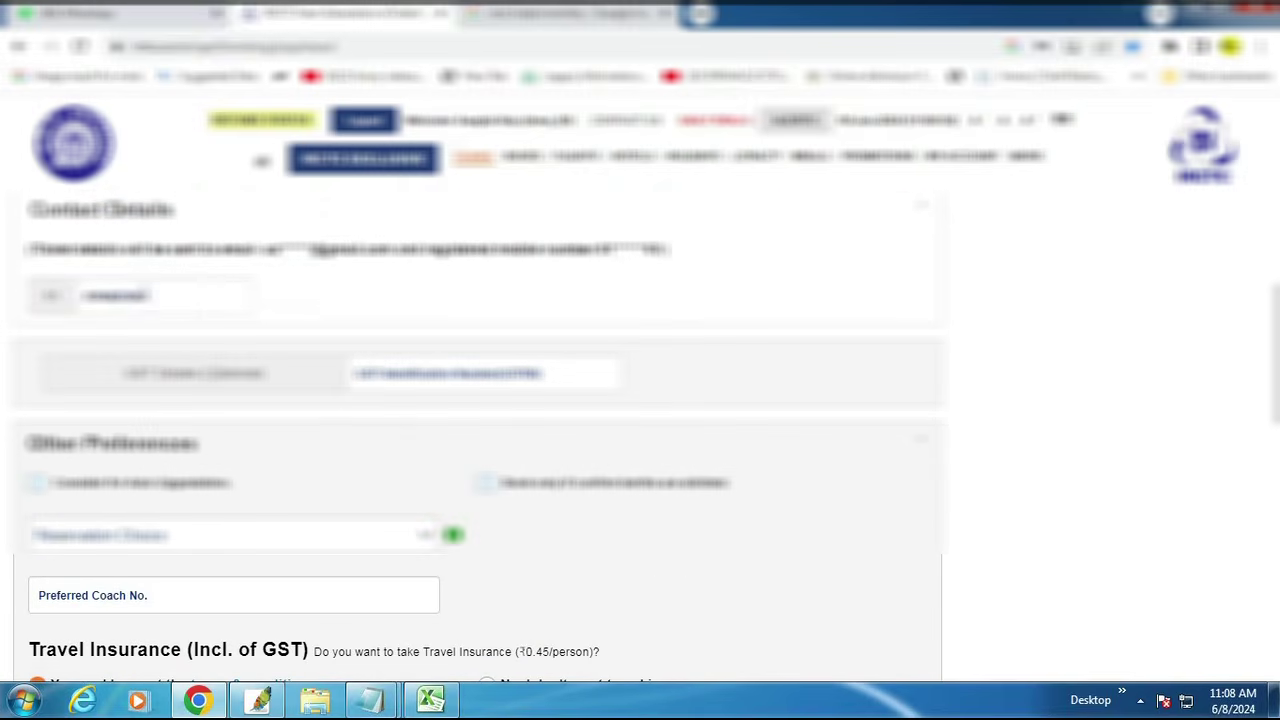
Step: Replace the passenger mobile number with the one copied from the notes
{"action": "left_click", "coordinate": [192, 312]}
{"action": "key", "text": "BackSpace"}
{"action": "key", "text": "BackSpace"}
{"action": "key", "text": "BackSpace"}
{"action": "key", "text": "BackSpace"}
{"action": "key", "text": "BackSpace"}
{"action": "key", "text": "BackSpace"}
{"action": "key", "text": "BackSpace"}
{"action": "key", "text": "BackSpace"}
{"action": "key", "text": "BackSpace"}
{"action": "key", "text": "BackSpace"}
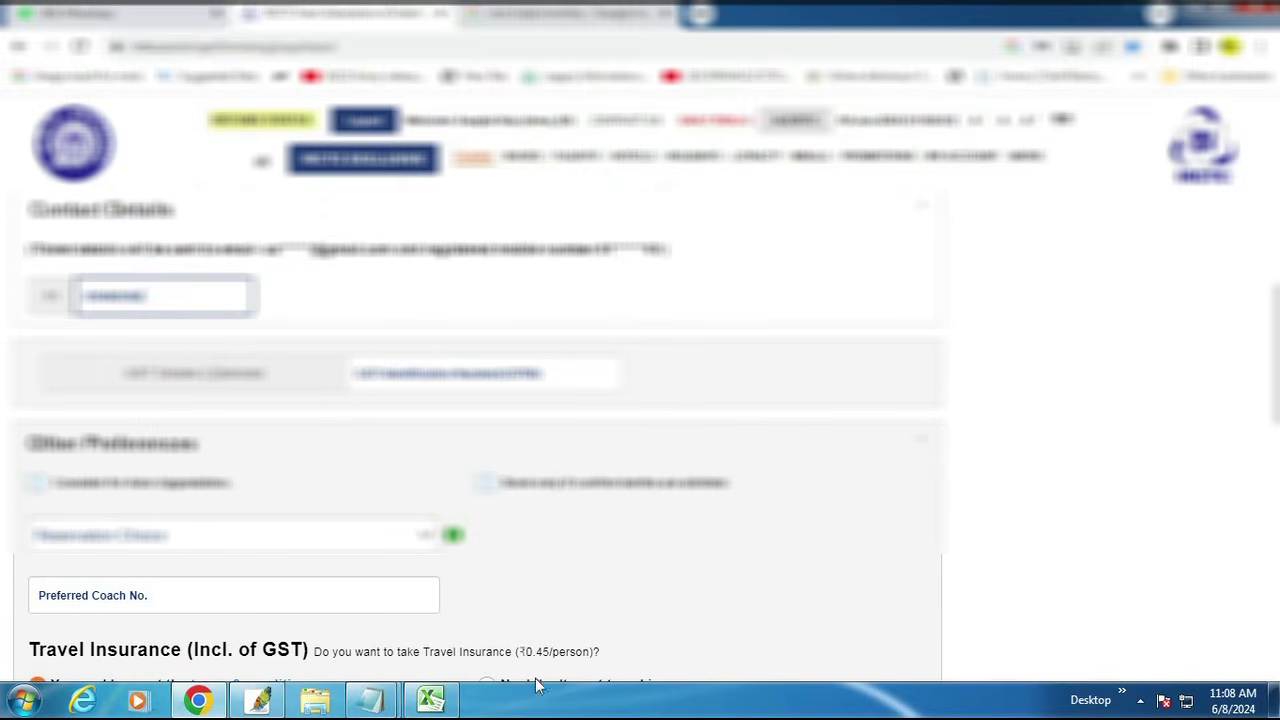
{"action": "mouse_move", "coordinate": [371, 700]}
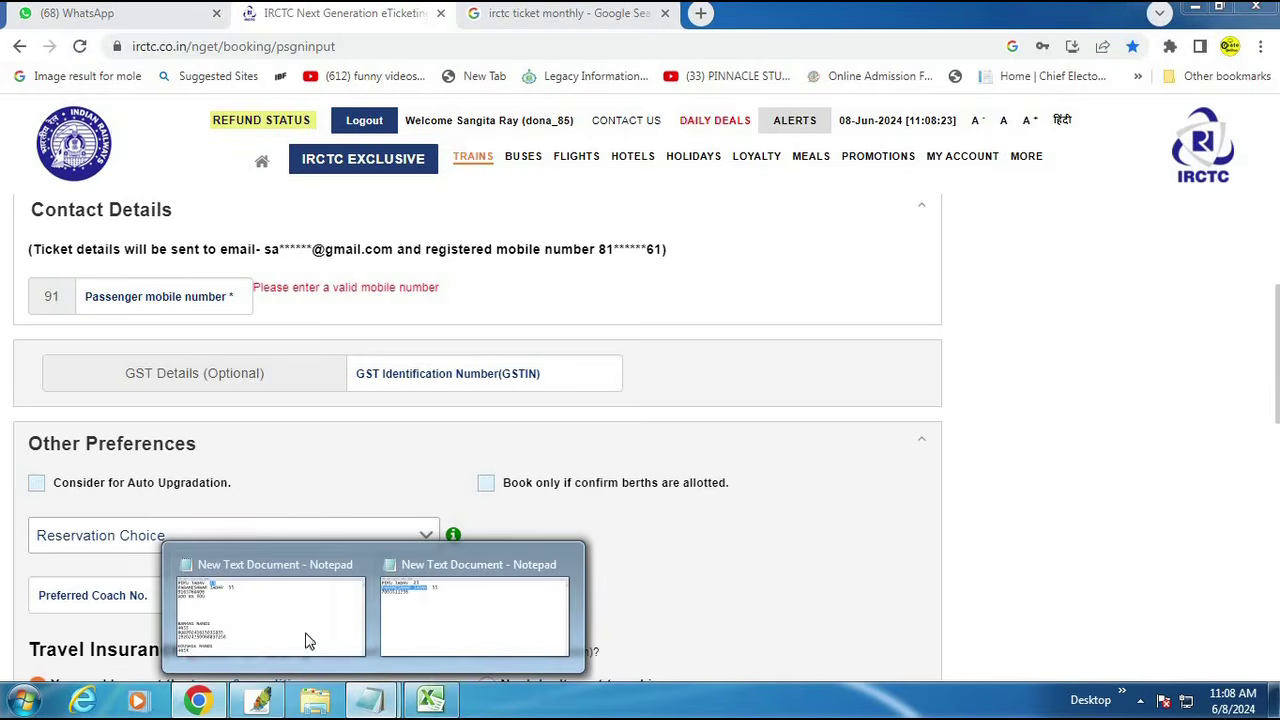
{"action": "left_click", "coordinate": [520, 600]}
{"action": "double_click", "coordinate": [200, 150]}
{"action": "key", "text": "ctrl+c"}
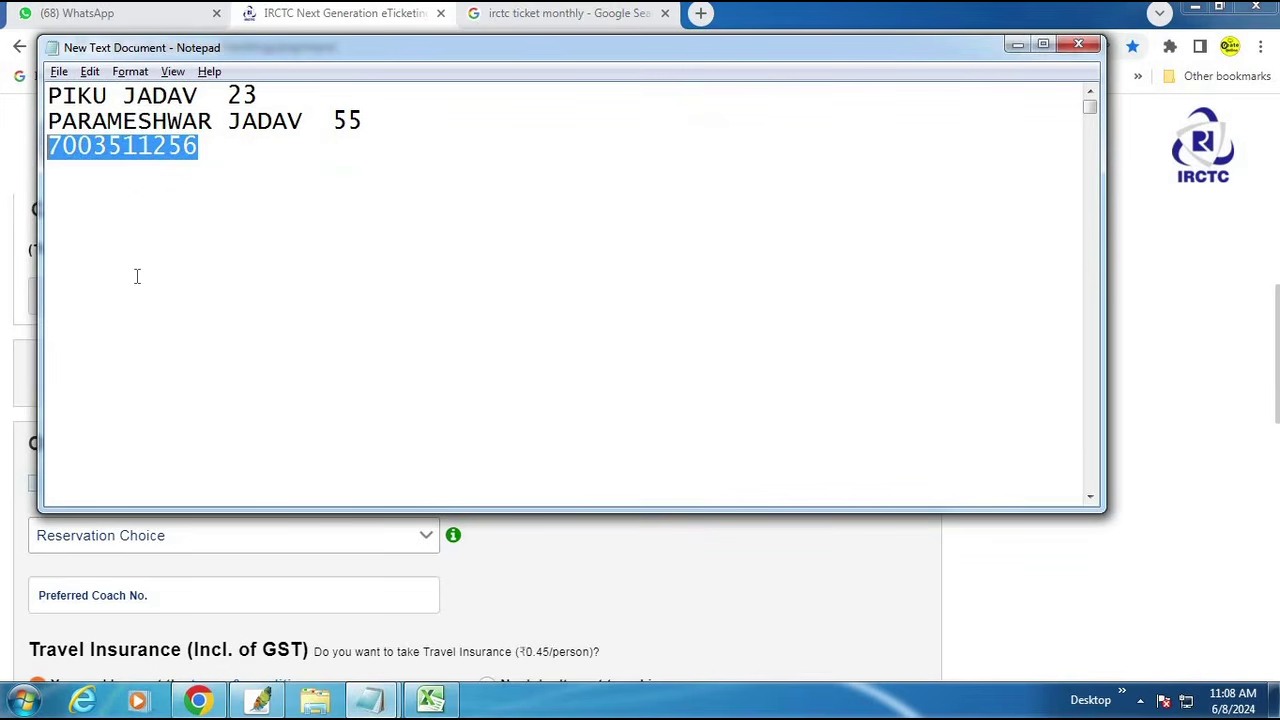
{"action": "left_click", "coordinate": [215, 568]}
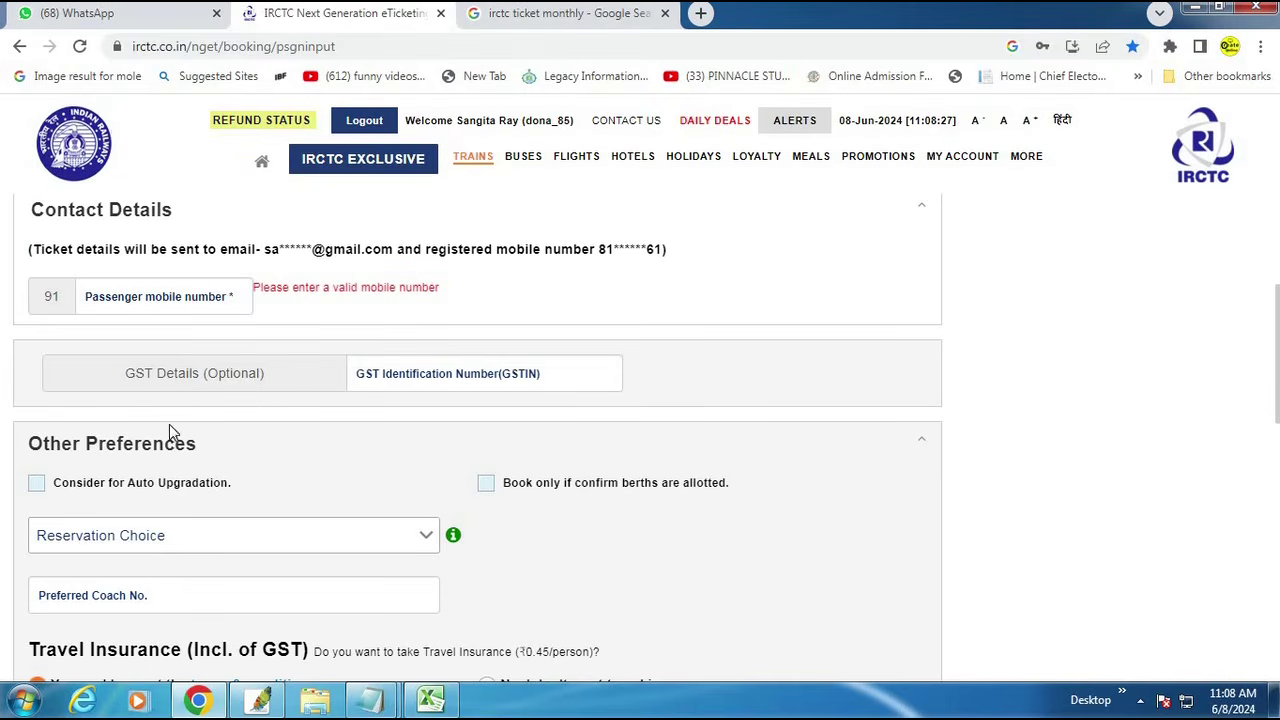
{"action": "scroll", "coordinate": [171, 531], "scroll_direction": "down", "scroll_amount": 2}
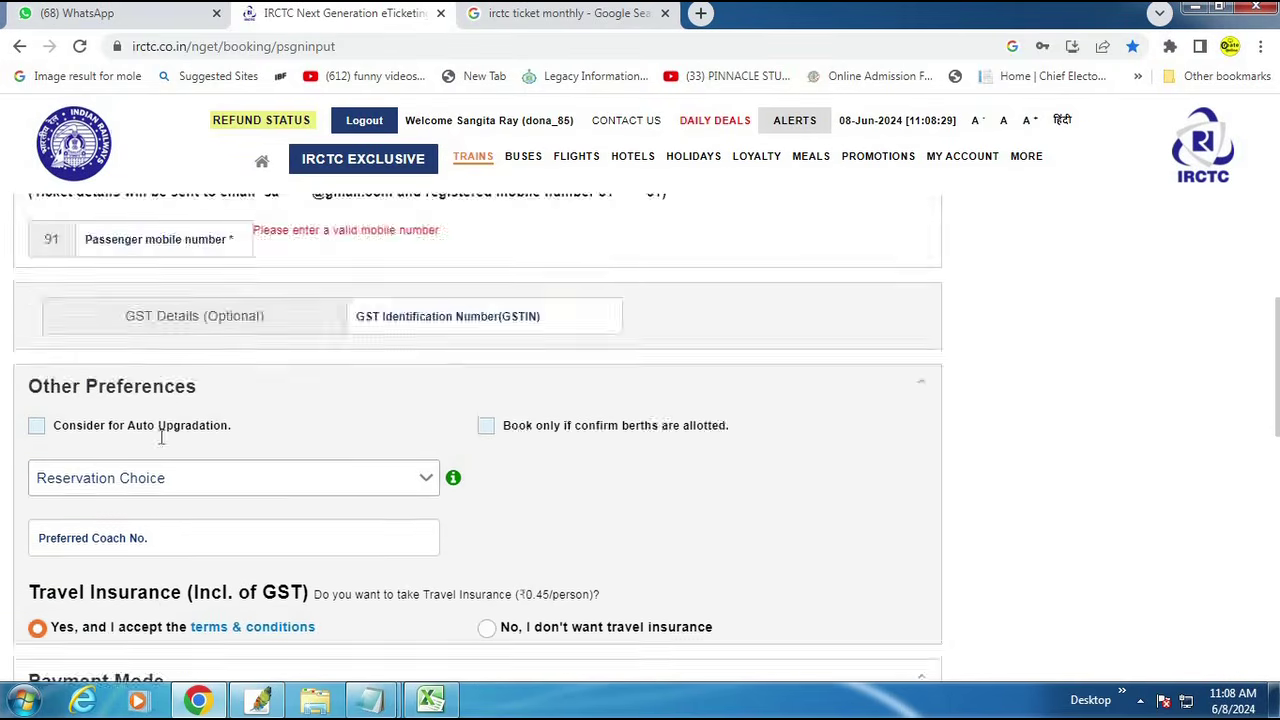
{"action": "scroll", "coordinate": [160, 437], "scroll_direction": "up", "scroll_amount": 3}
{"action": "left_click", "coordinate": [133, 490]}
{"action": "key", "text": "ctrl+v"}
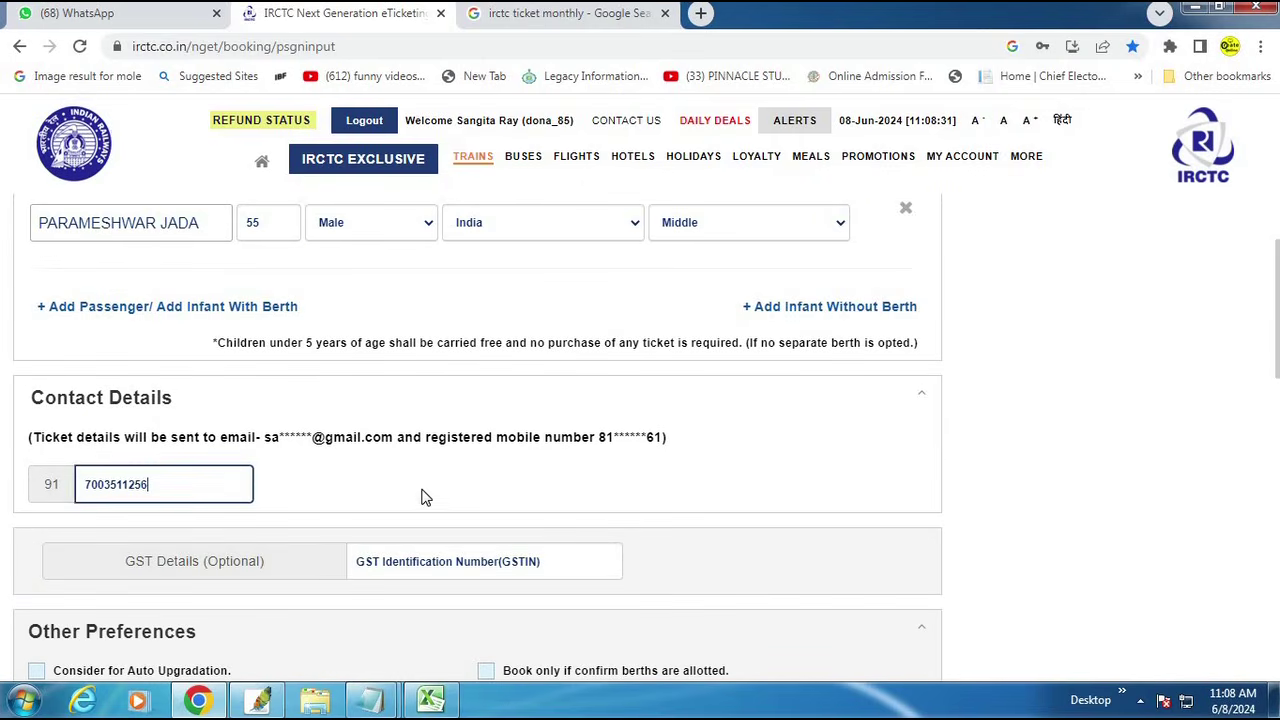
Step: Book only if confirmed berths are allotted, decline insurance, choose BHIM/UPI, and continue to review
{"action": "scroll", "coordinate": [430, 480], "scroll_direction": "down", "scroll_amount": 3}
{"action": "left_click_drag", "start_coordinate": [433, 357], "coordinate": [790, 428]}
{"action": "left_click", "coordinate": [488, 390]}
{"action": "scroll", "coordinate": [508, 410], "scroll_direction": "down", "scroll_amount": 2}
{"action": "left_click", "coordinate": [487, 404]}
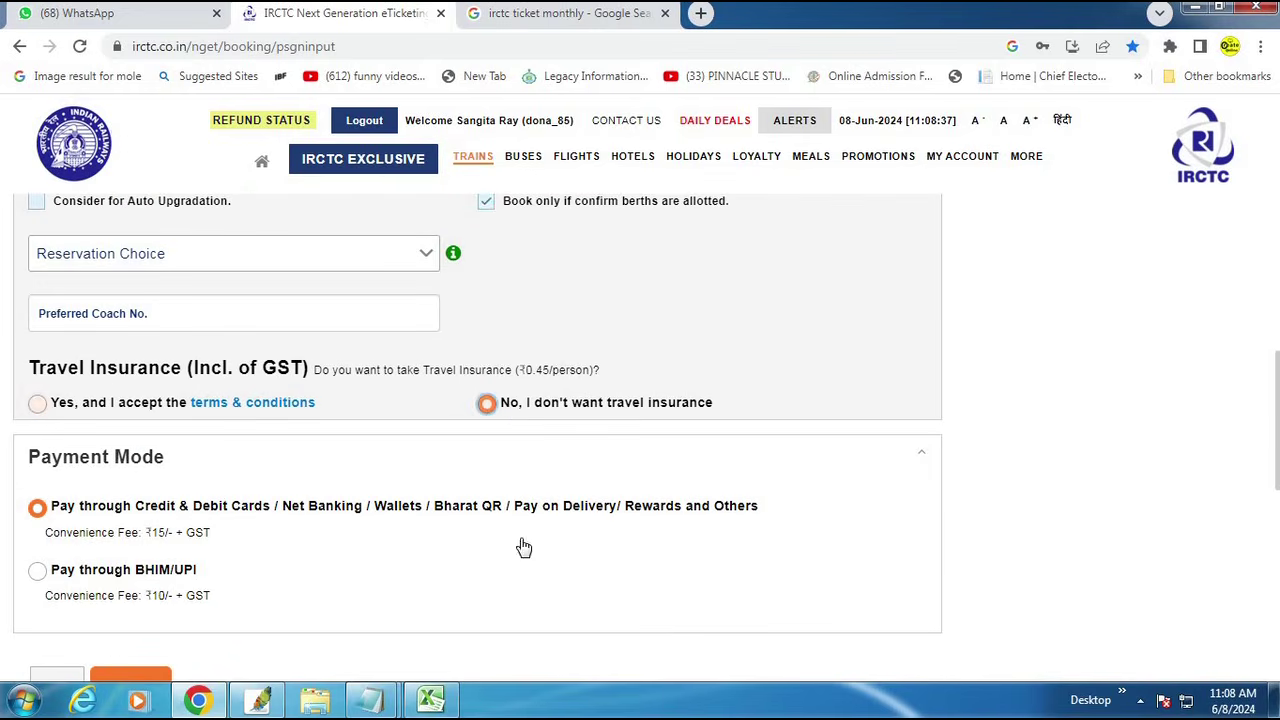
{"action": "scroll", "coordinate": [57, 474], "scroll_direction": "down", "scroll_amount": 2}
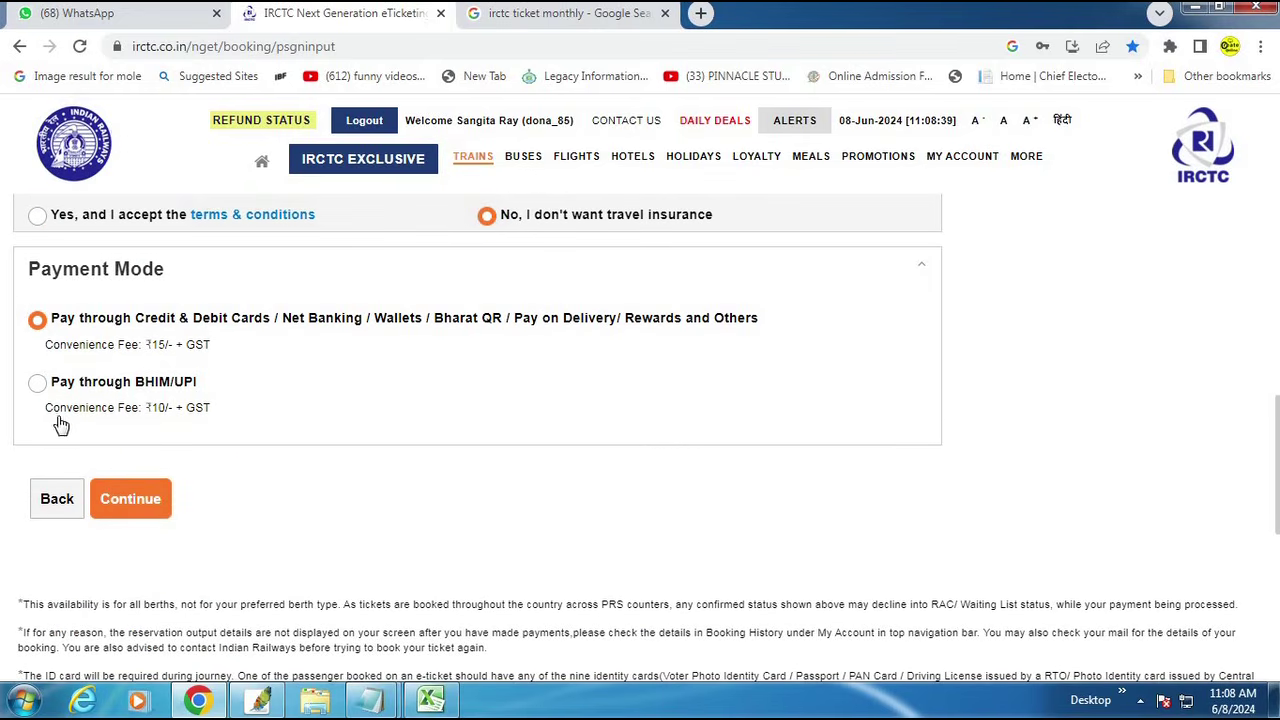
{"action": "left_click", "coordinate": [37, 382]}
{"action": "left_click", "coordinate": [123, 508]}
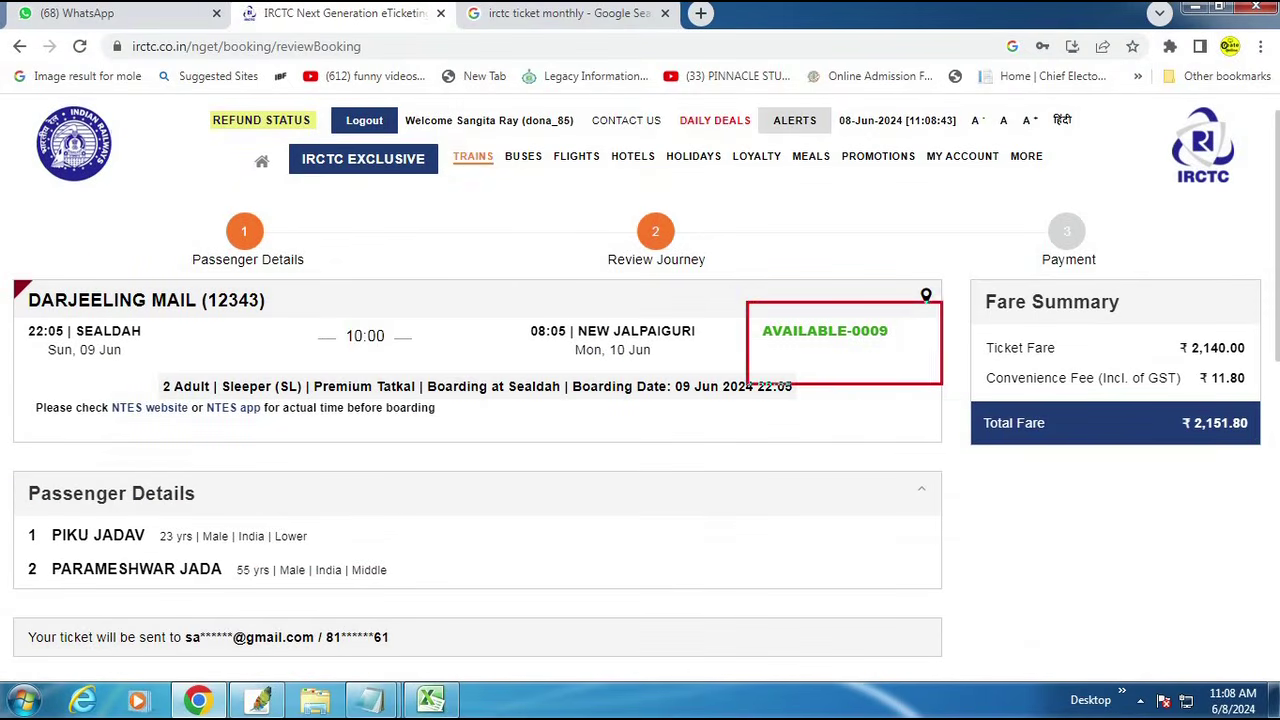
Step: Enter the captcha on the Review Journey page and proceed to payment
{"action": "scroll", "coordinate": [339, 458], "scroll_direction": "down", "scroll_amount": 2}
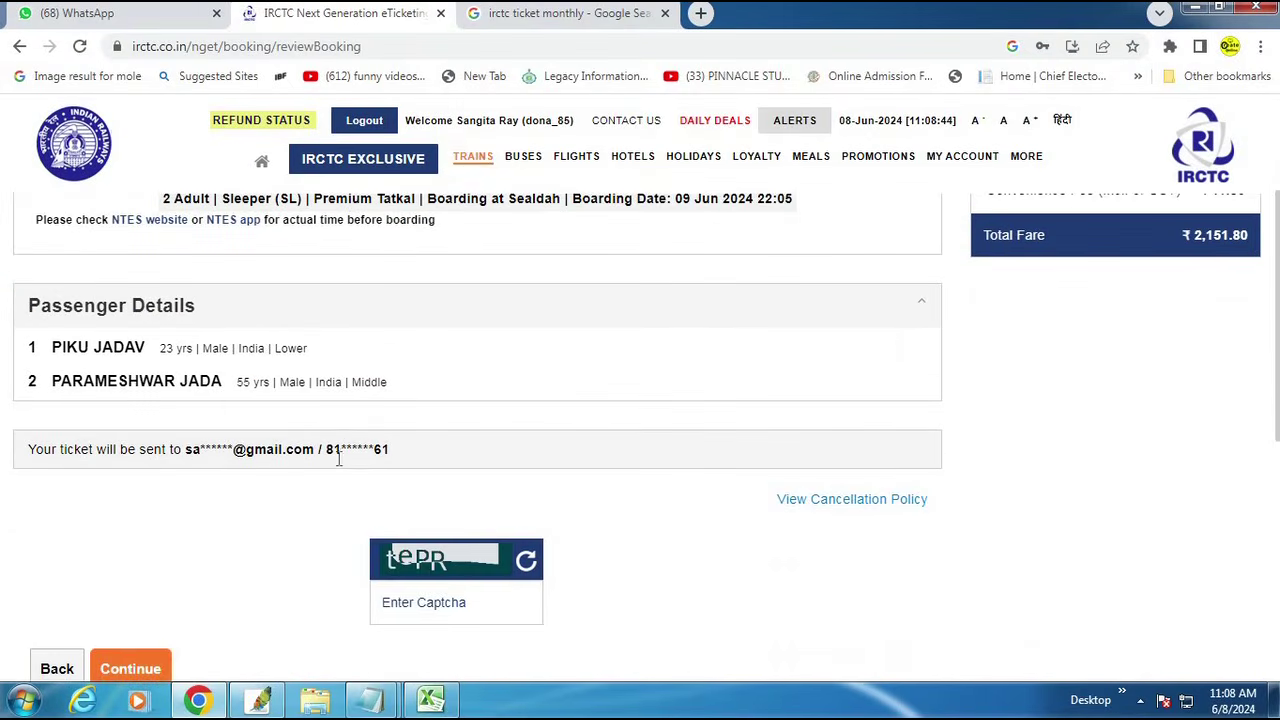
{"action": "left_click", "coordinate": [454, 612]}
{"action": "type", "text": "tePR"}
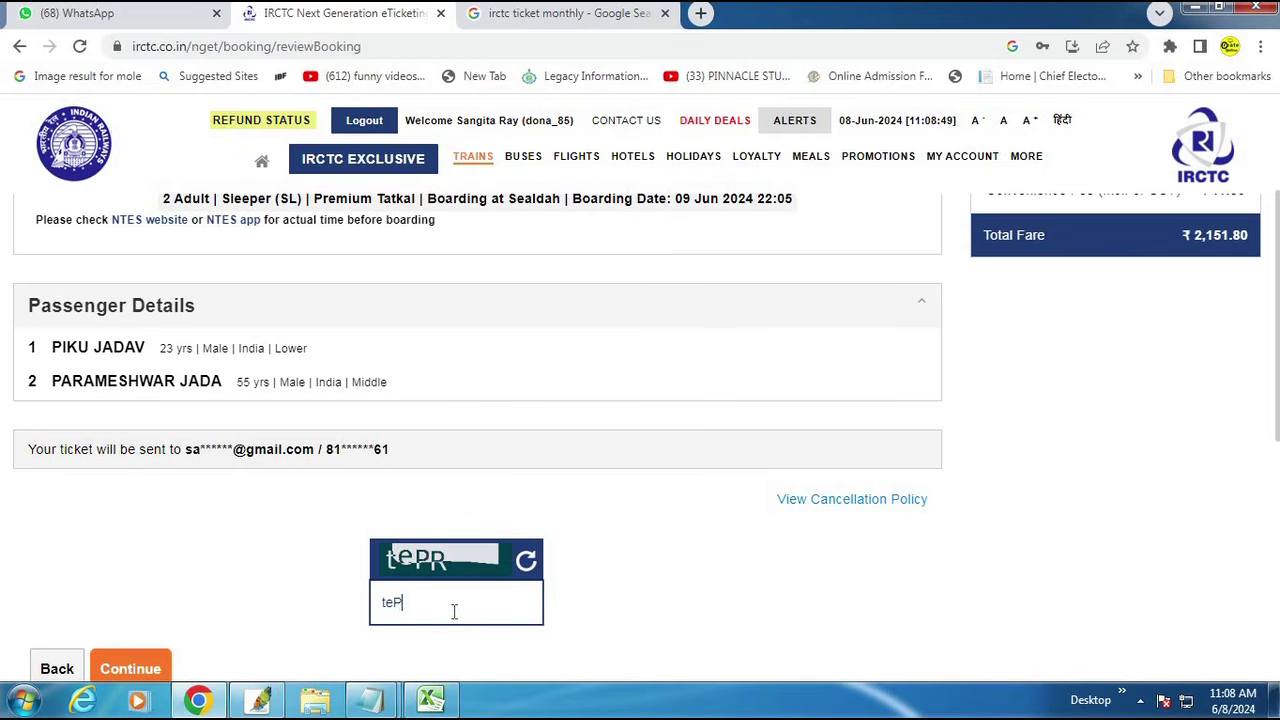
{"action": "left_click", "coordinate": [128, 668]}
Step: Pay and book using the BHIM/UPI/USSD option powered by Paytm
{"action": "left_click", "coordinate": [238, 472]}
{"action": "left_click", "coordinate": [440, 385]}
{"action": "left_click", "coordinate": [574, 523]}
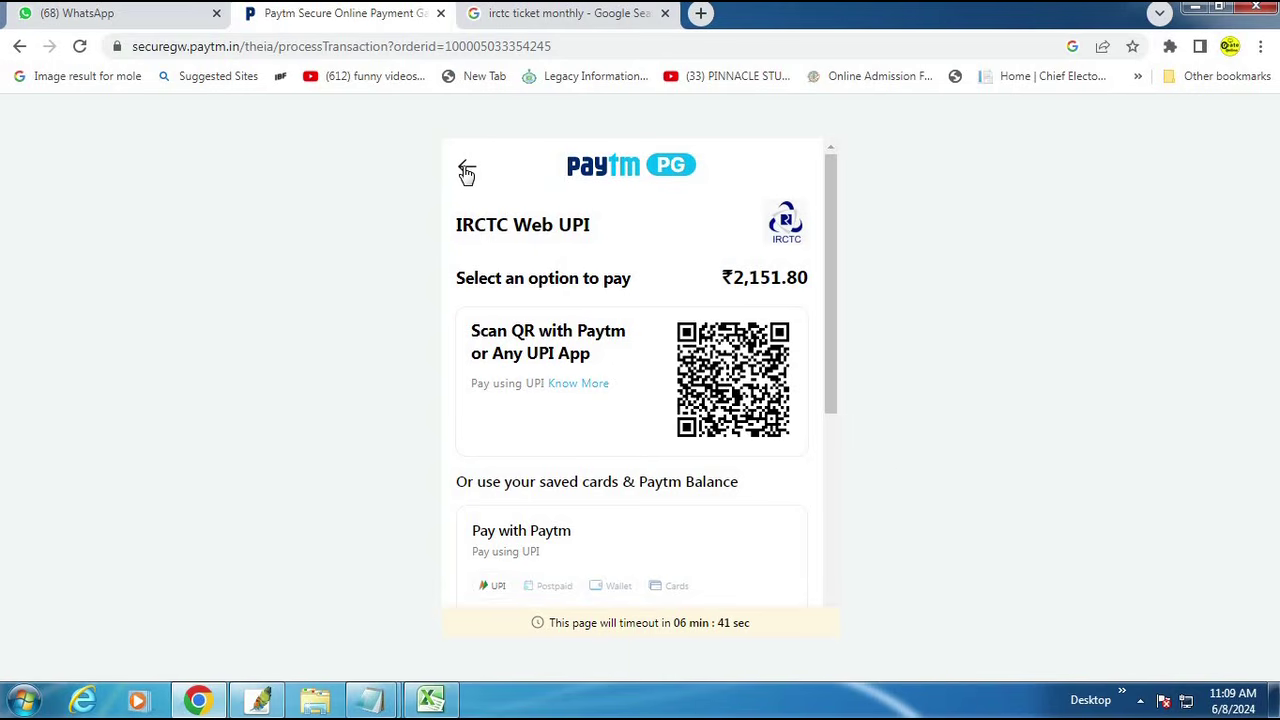
Step: Cancel the ₹2,151.80 Paytm payment and confirm with Yes
{"action": "left_click", "coordinate": [466, 170]}
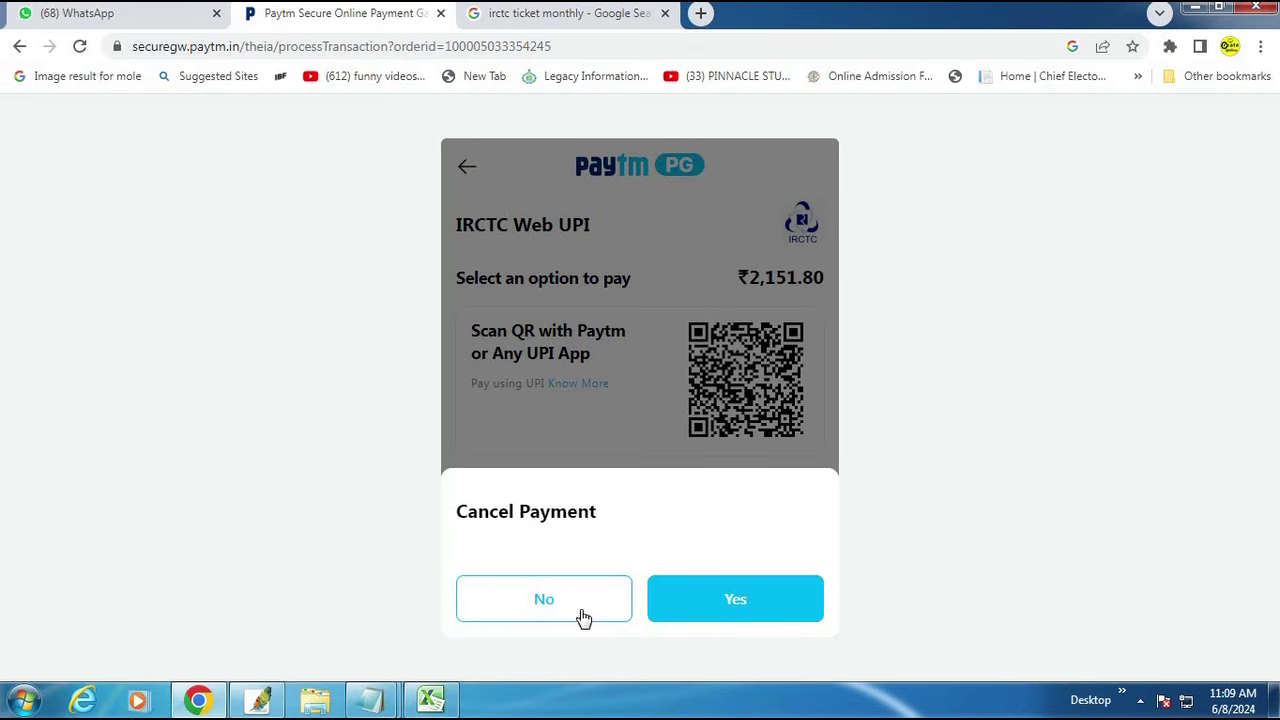
{"action": "left_click", "coordinate": [733, 612]}
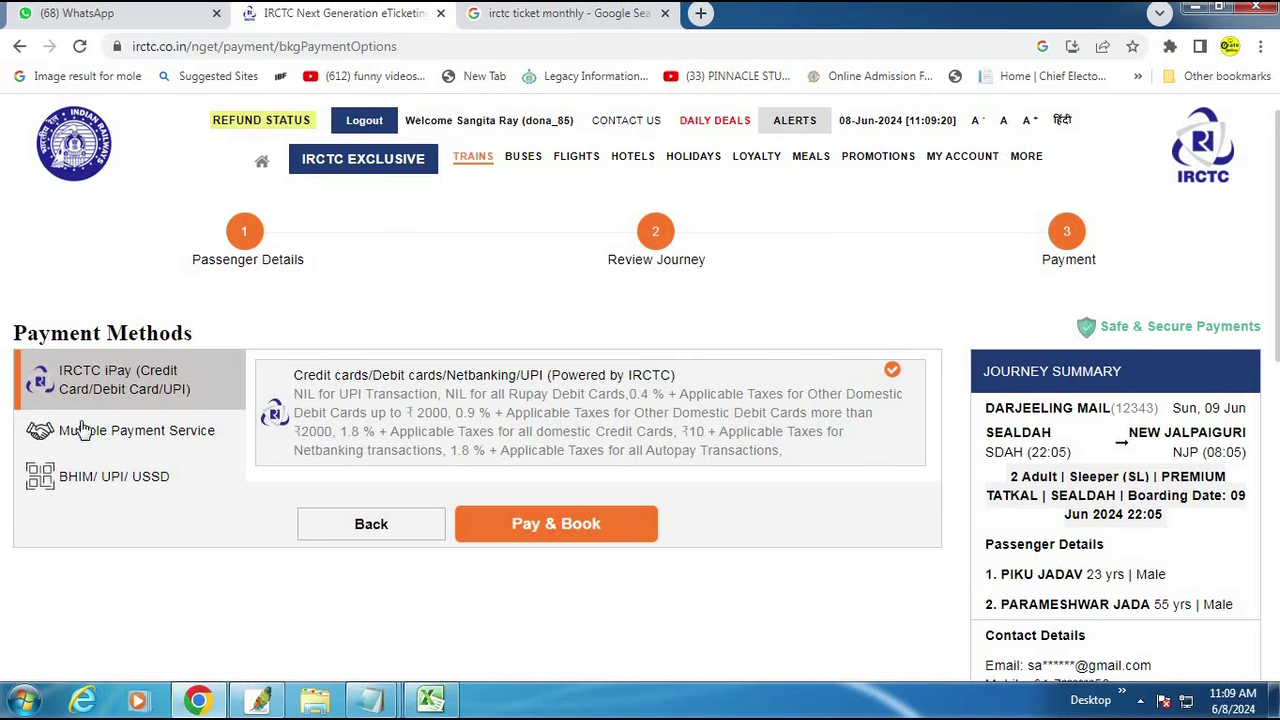
Step: Go back from the payment methods page and check the passenger notes before minimising Notepad
{"action": "left_click", "coordinate": [20, 47]}
{"action": "mouse_move", "coordinate": [372, 700]}
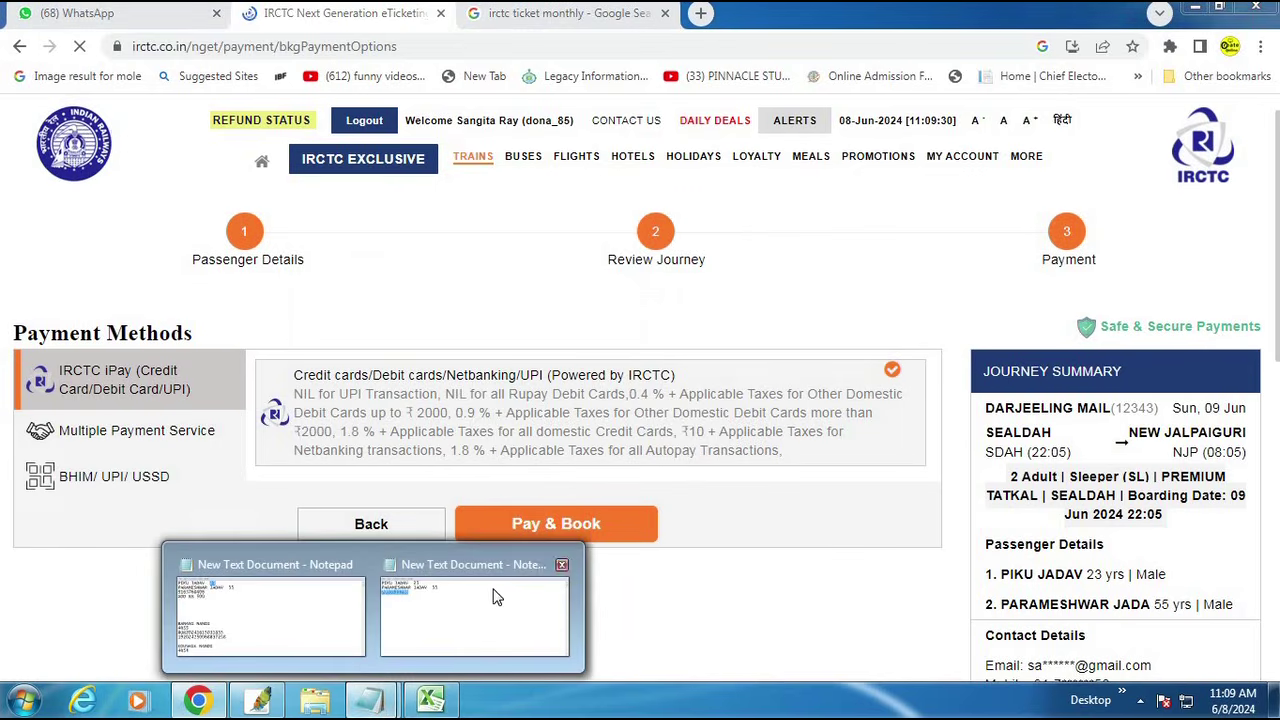
{"action": "left_click", "coordinate": [491, 594]}
{"action": "left_click", "coordinate": [1017, 47]}
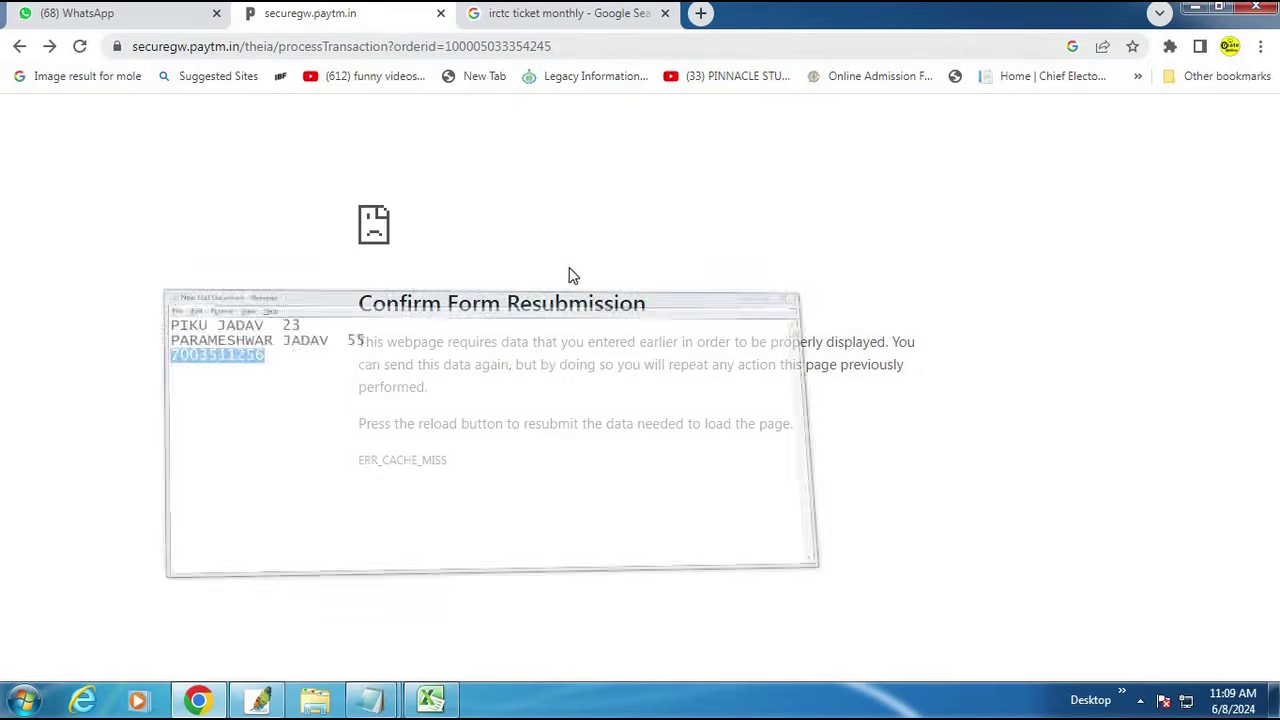